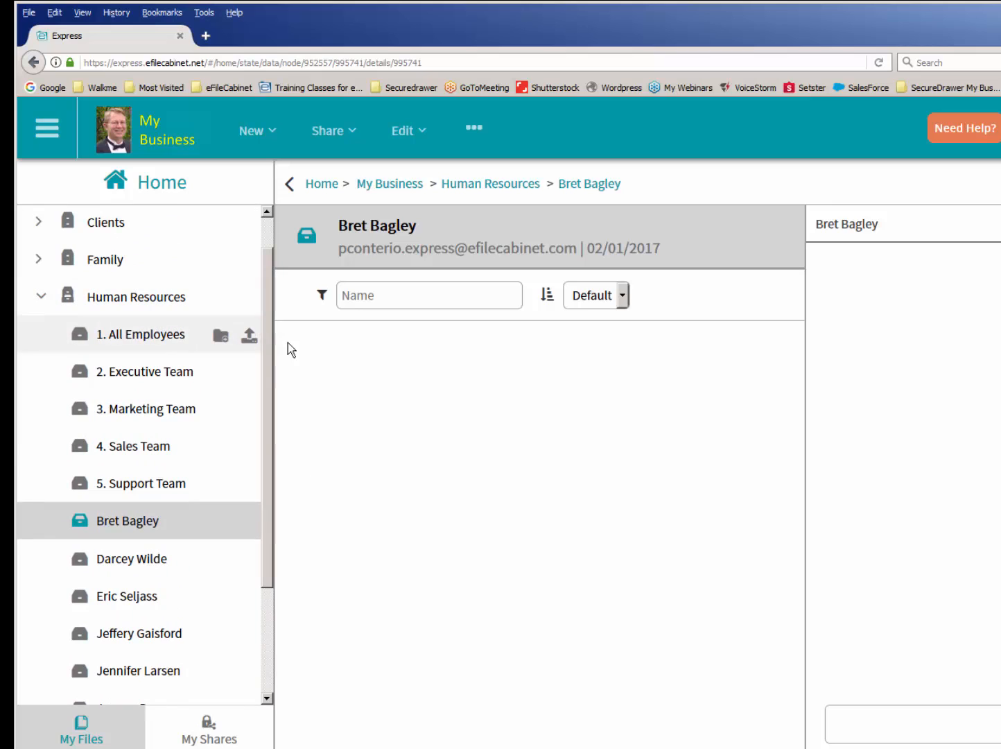
# - Open the template selection for the second individual employee's drawer in Human Resources and look through the Accounting template library
pyautogui.scroll(-3, 257, 472)
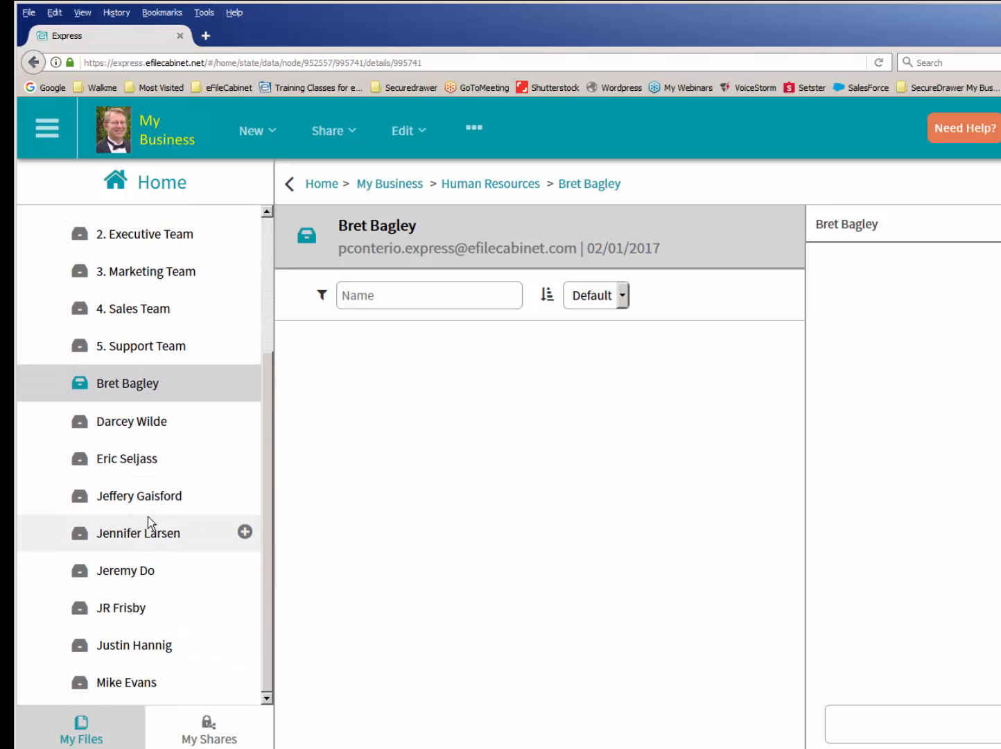
pyautogui.click(127, 423)
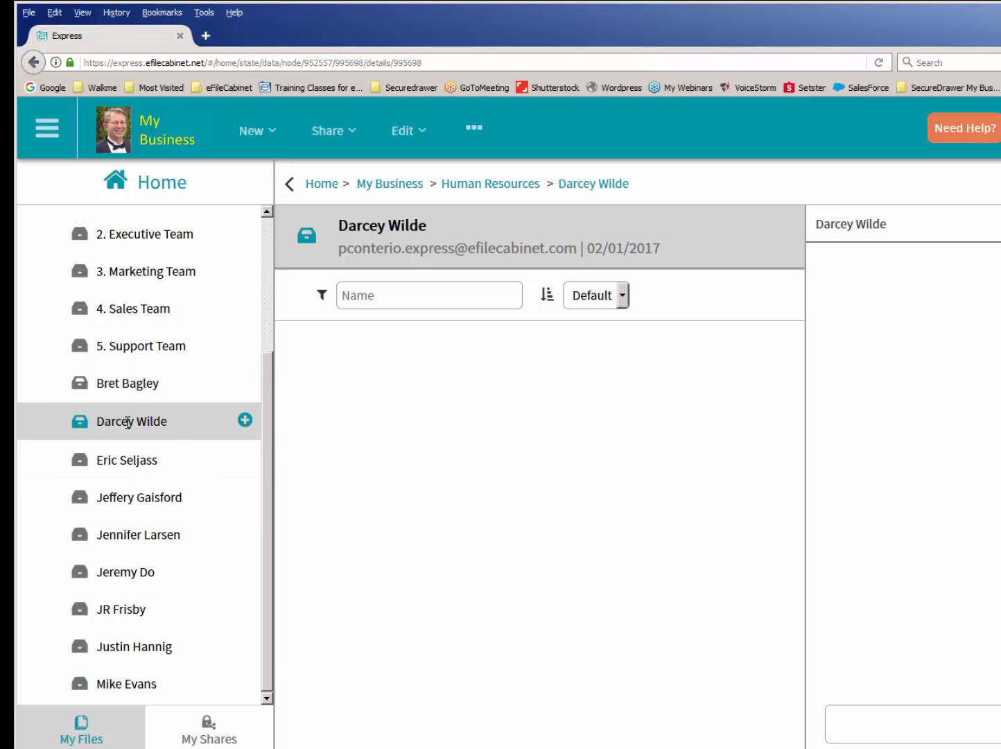
pyautogui.rightClick(128, 421)
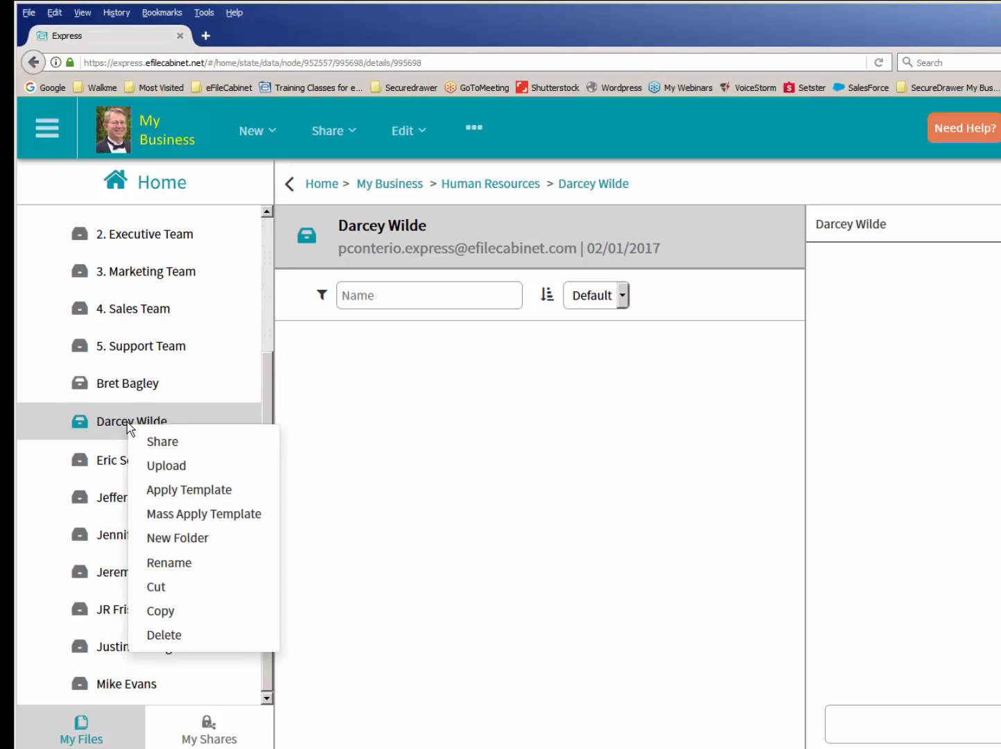
pyautogui.click(201, 492)
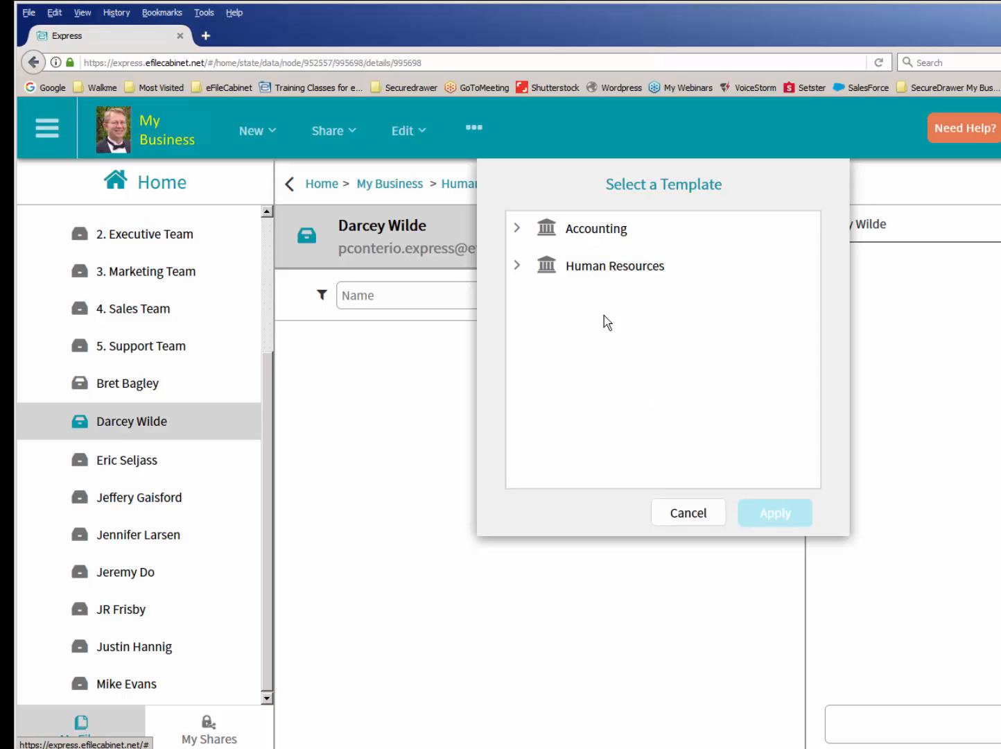
pyautogui.click(517, 228)
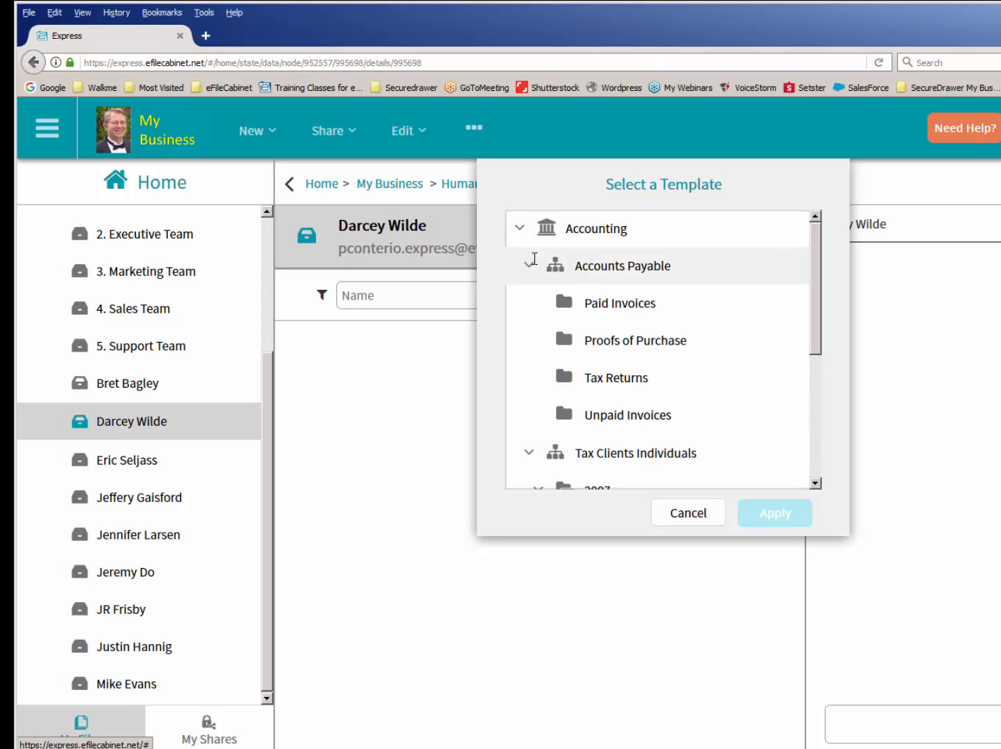
pyautogui.click(531, 263)
pyautogui.click(529, 303)
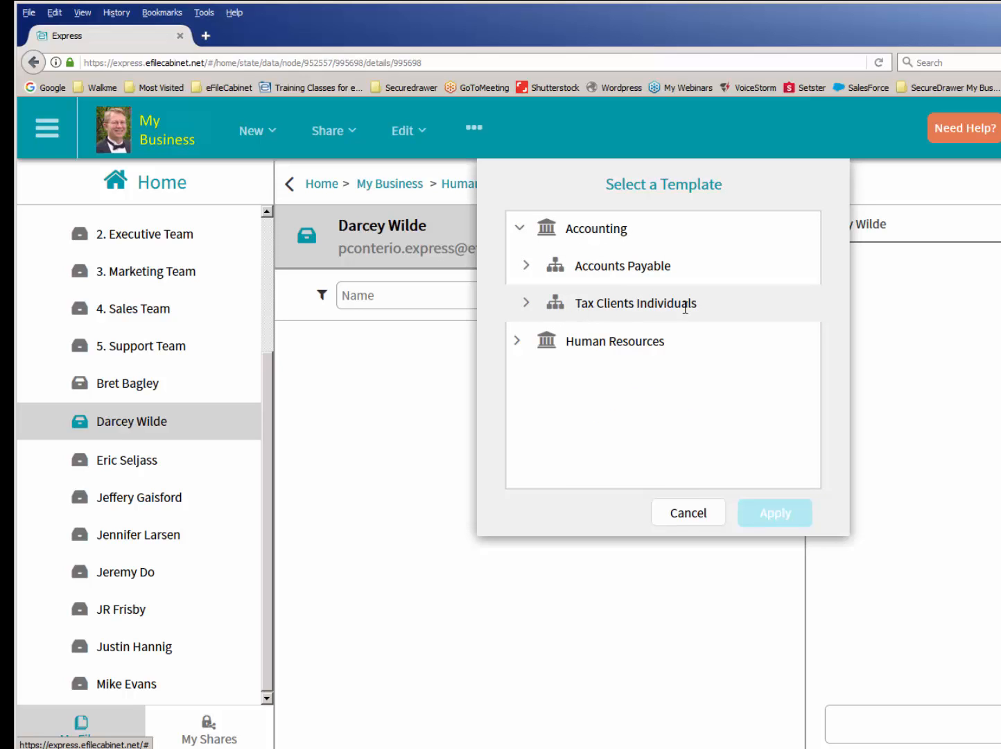
pyautogui.click(518, 228)
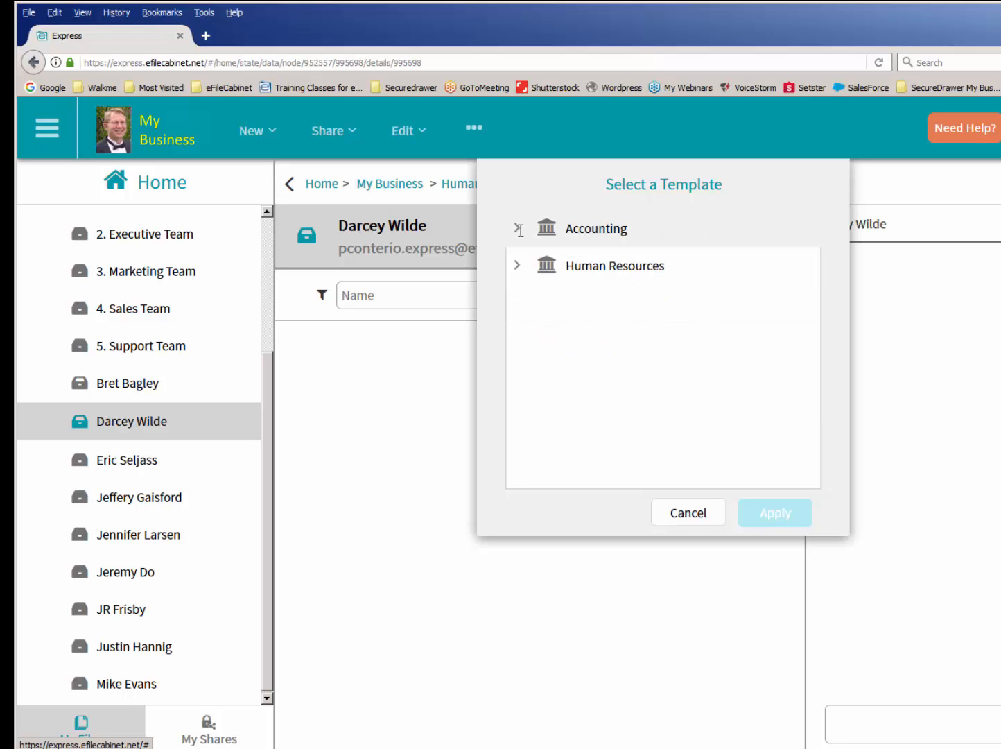
# - Apply the Employees template from the Human Resources library to the selected employee's drawer
pyautogui.click(520, 265)
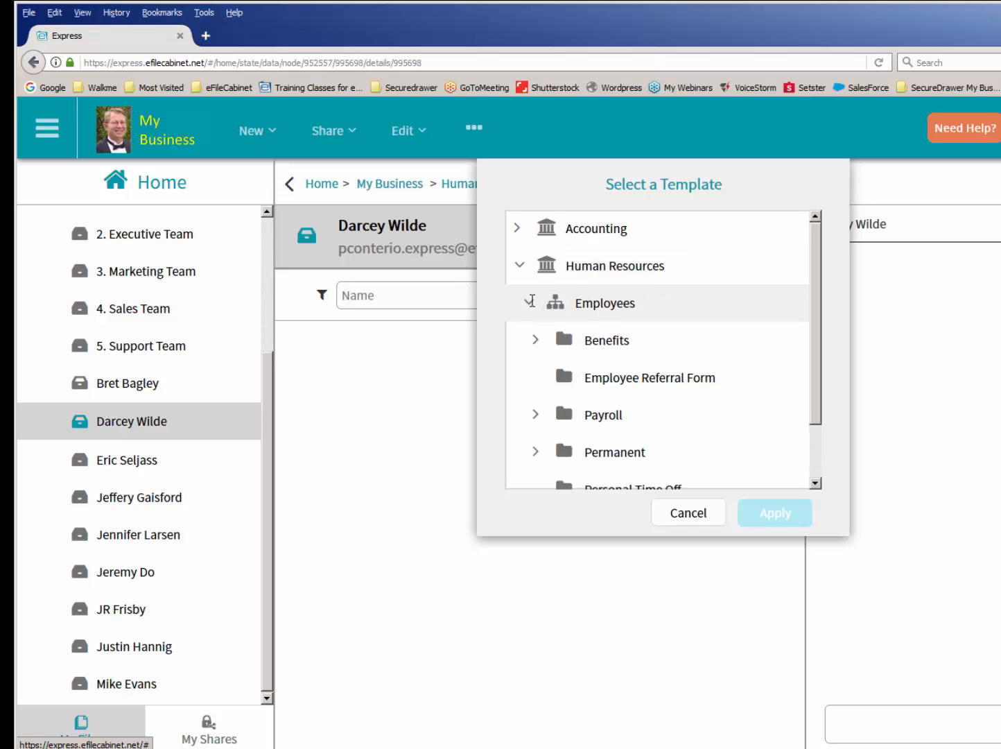
pyautogui.click(530, 301)
pyautogui.click(564, 303)
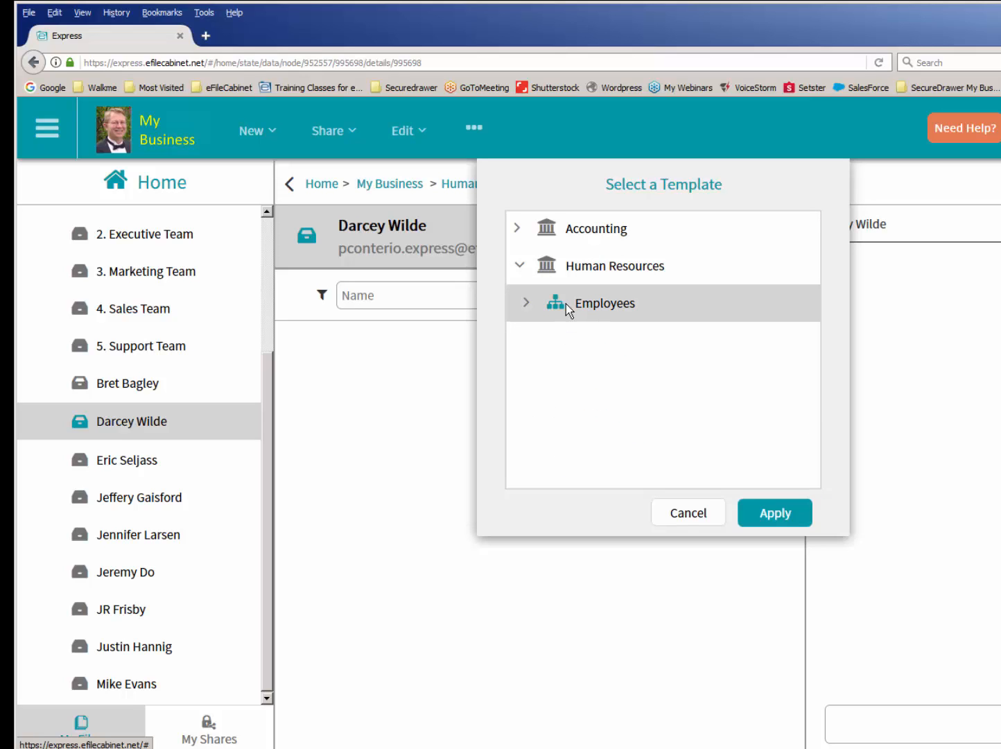
pyautogui.click(775, 516)
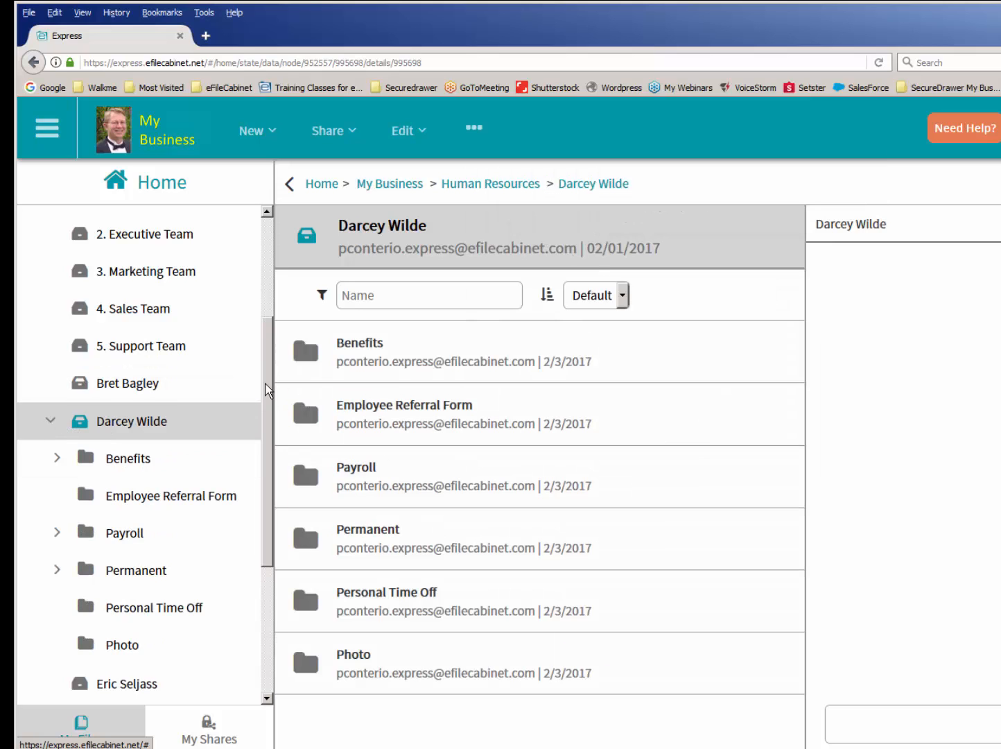
# - Review the employee drawer's new folders, and switch the expanded cabinet from Human Resources to Clients
pyautogui.moveTo(266, 389); pyautogui.dragTo(241, 456)
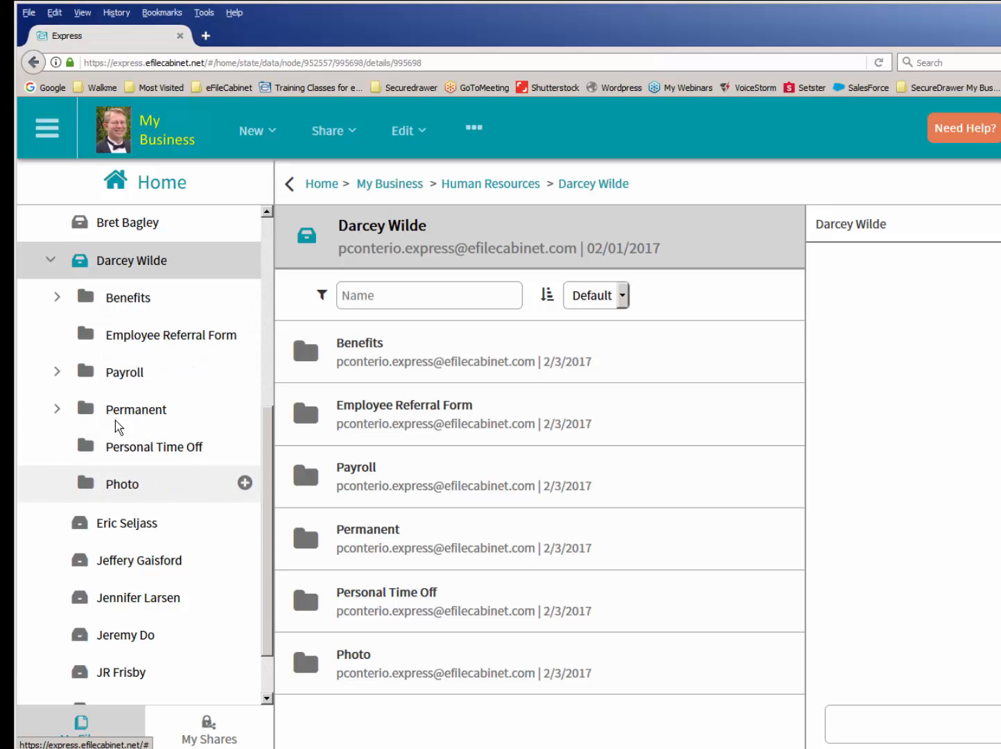
pyautogui.click(50, 263)
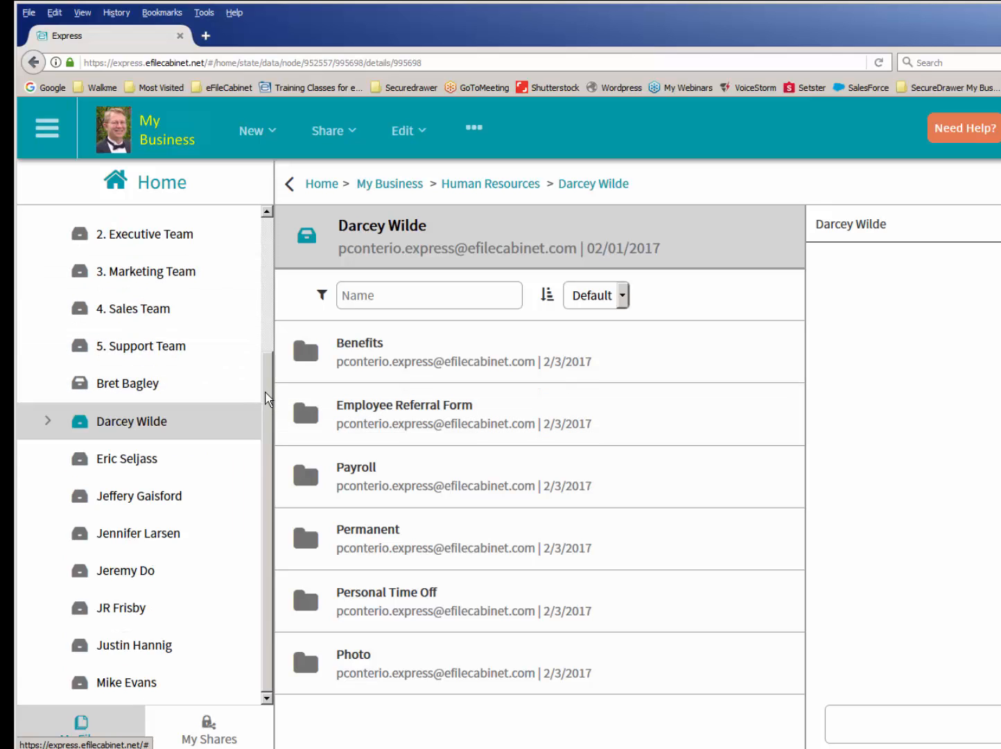
pyautogui.moveTo(269, 402); pyautogui.dragTo(267, 239)
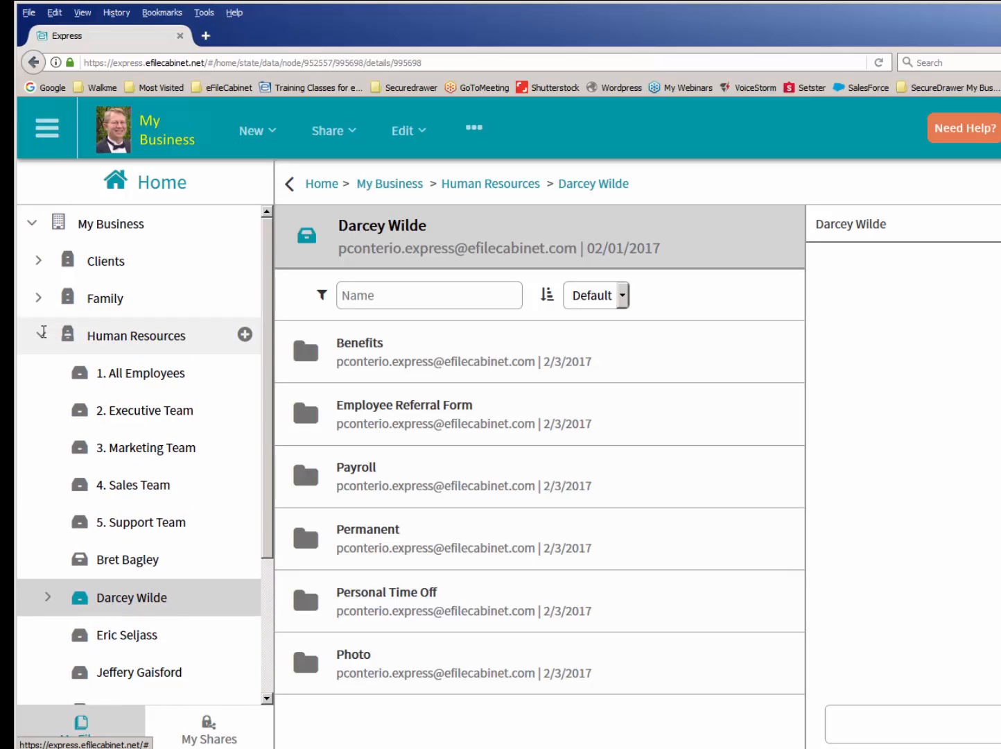
pyautogui.click(41, 333)
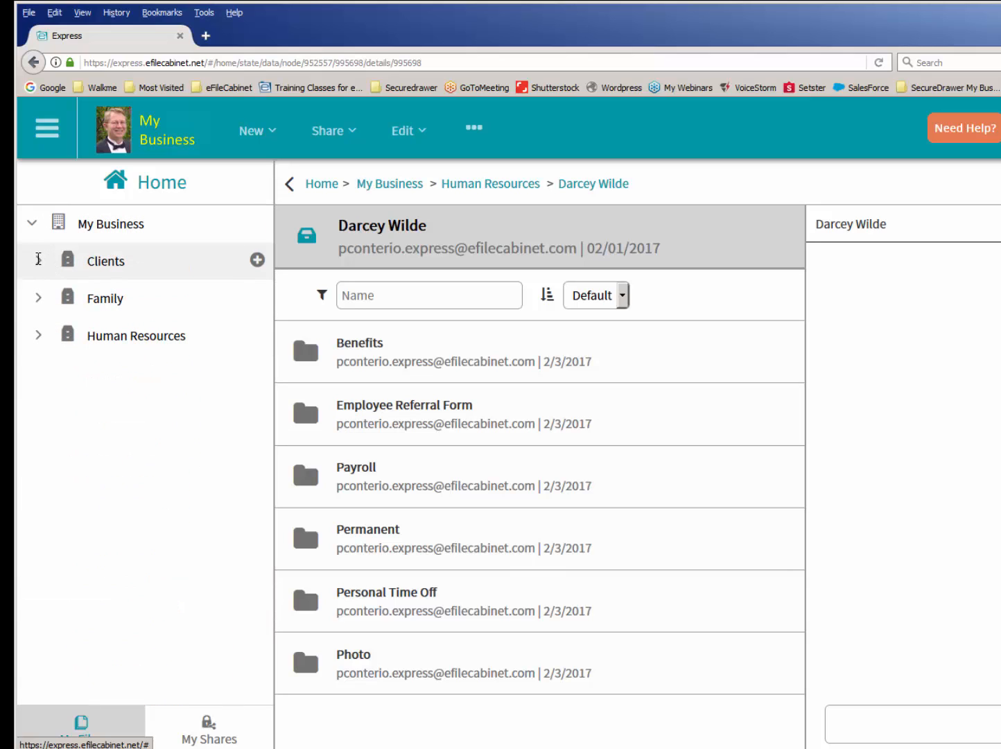
pyautogui.click(41, 259)
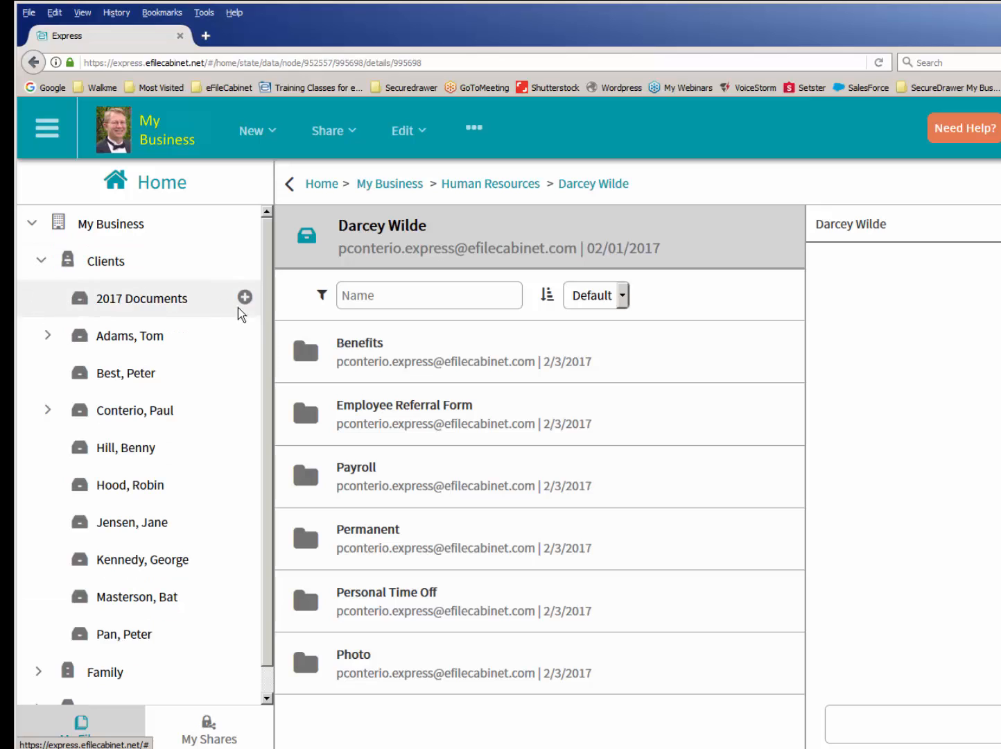
# - Apply the Tax Clients Individuals template from the Accounting library to the fifth drawer in the Clients cabinet
pyautogui.scroll(-1, 270, 364)
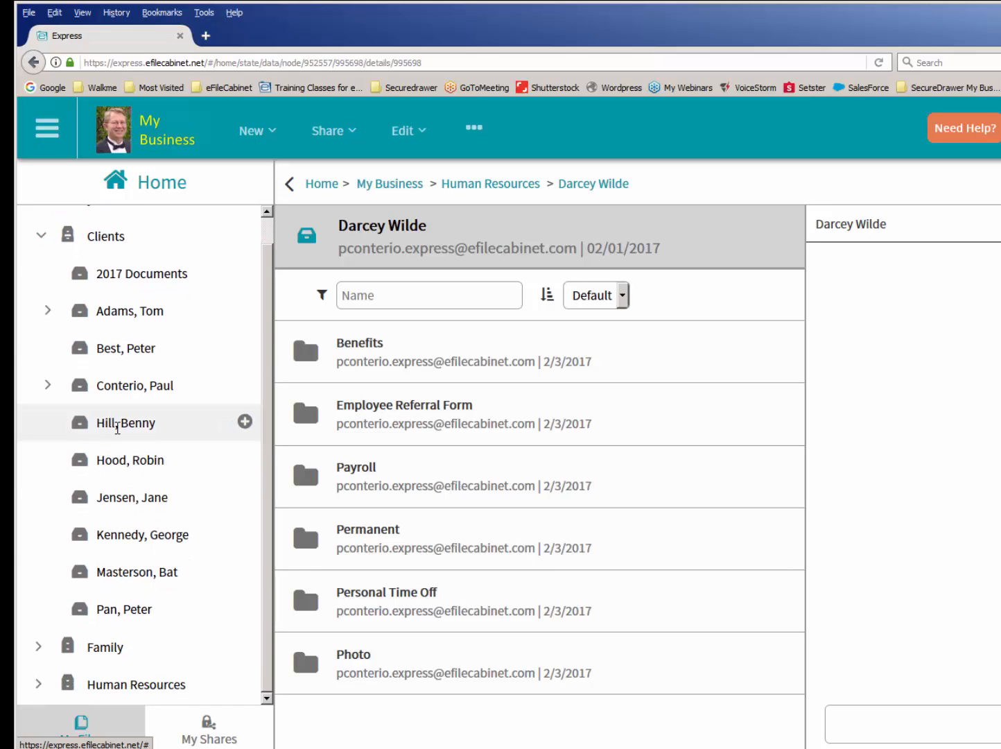
pyautogui.click(117, 426)
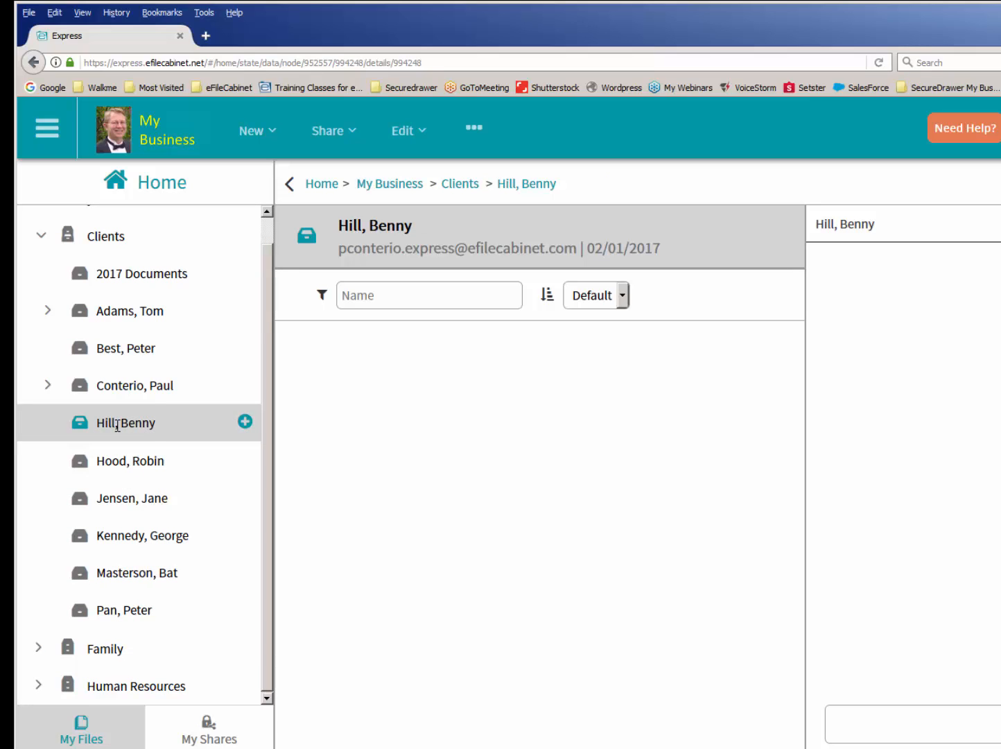
pyautogui.rightClick(117, 426)
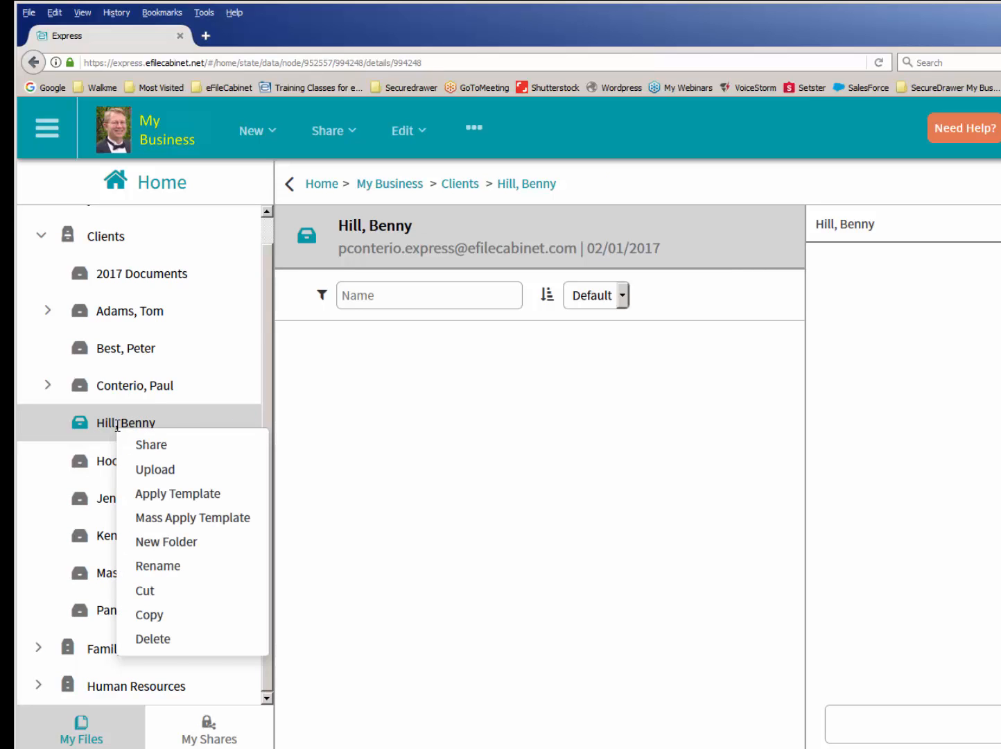
pyautogui.click(188, 495)
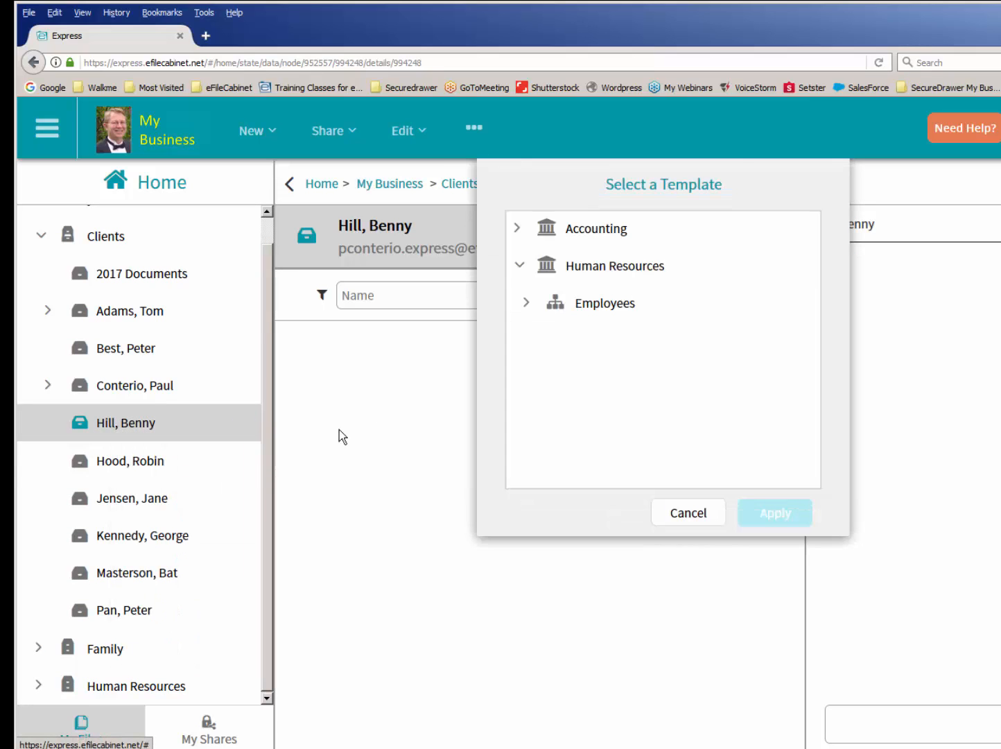
pyautogui.click(517, 266)
pyautogui.click(518, 228)
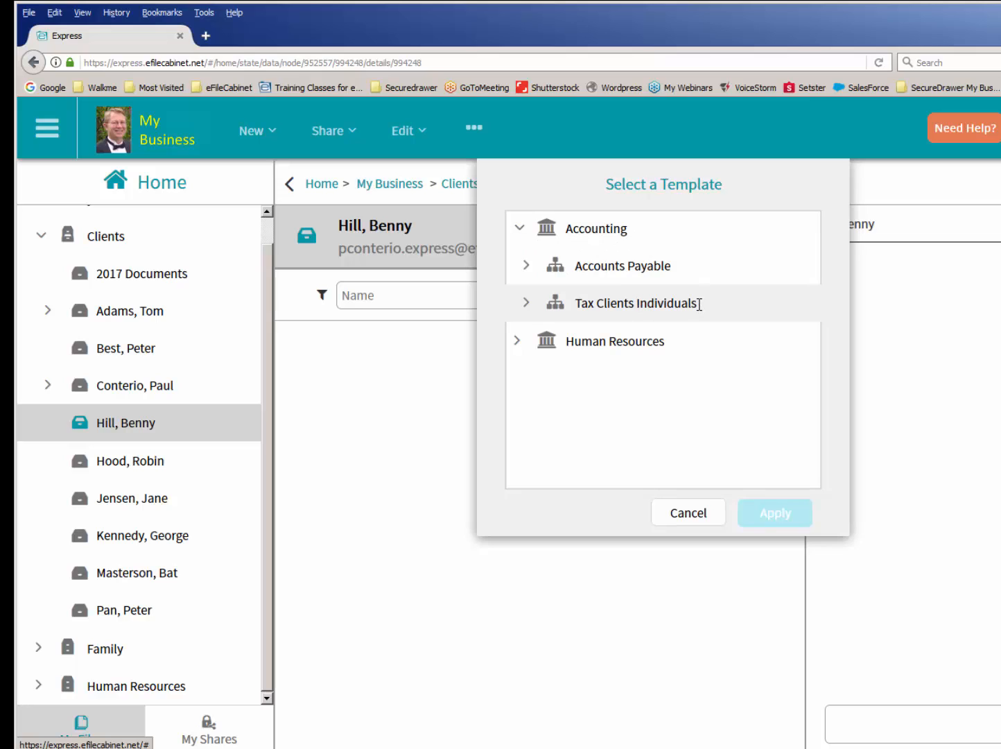
pyautogui.click(596, 308)
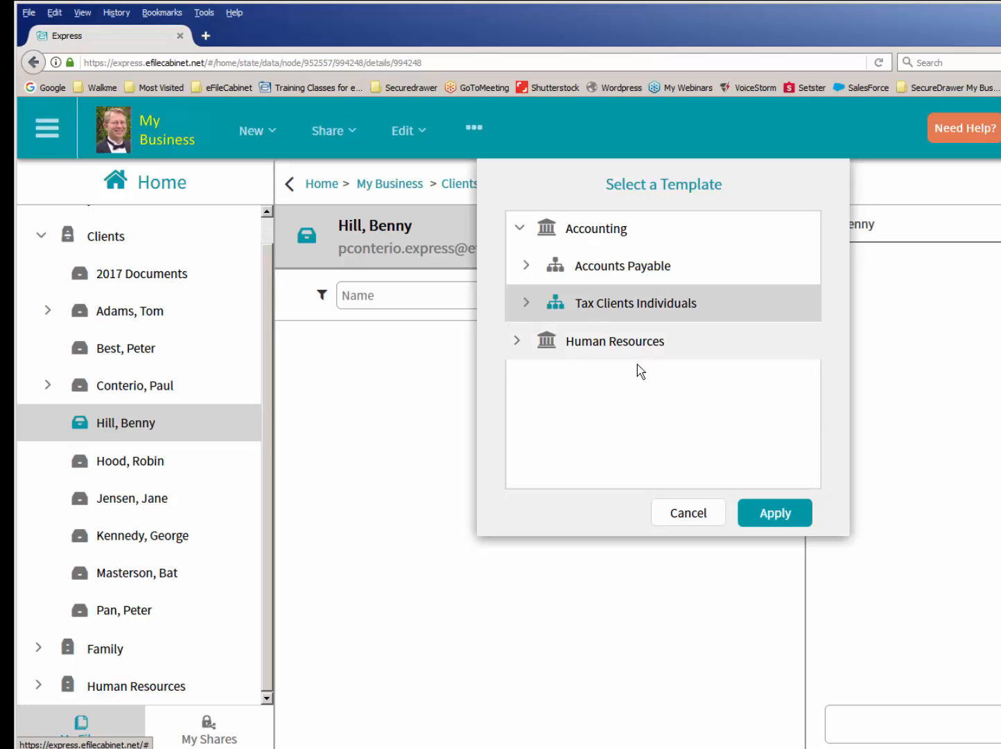
pyautogui.click(772, 517)
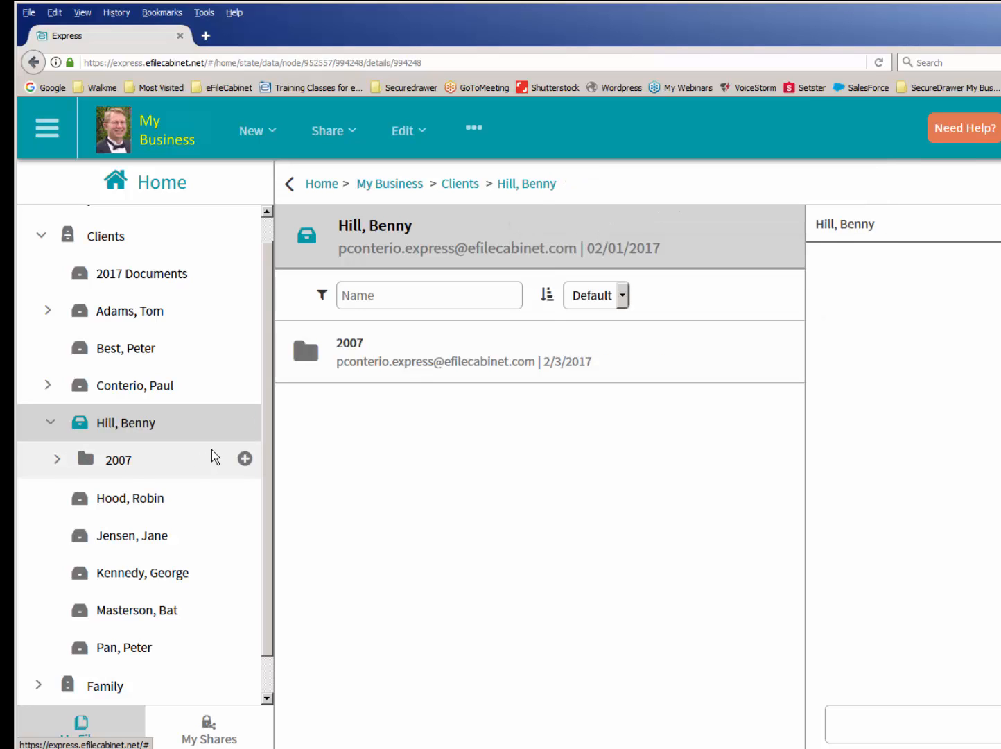
# - Expand the 2007 folder in that client's drawer and rename it 2017
pyautogui.scroll(-1, 270, 439)
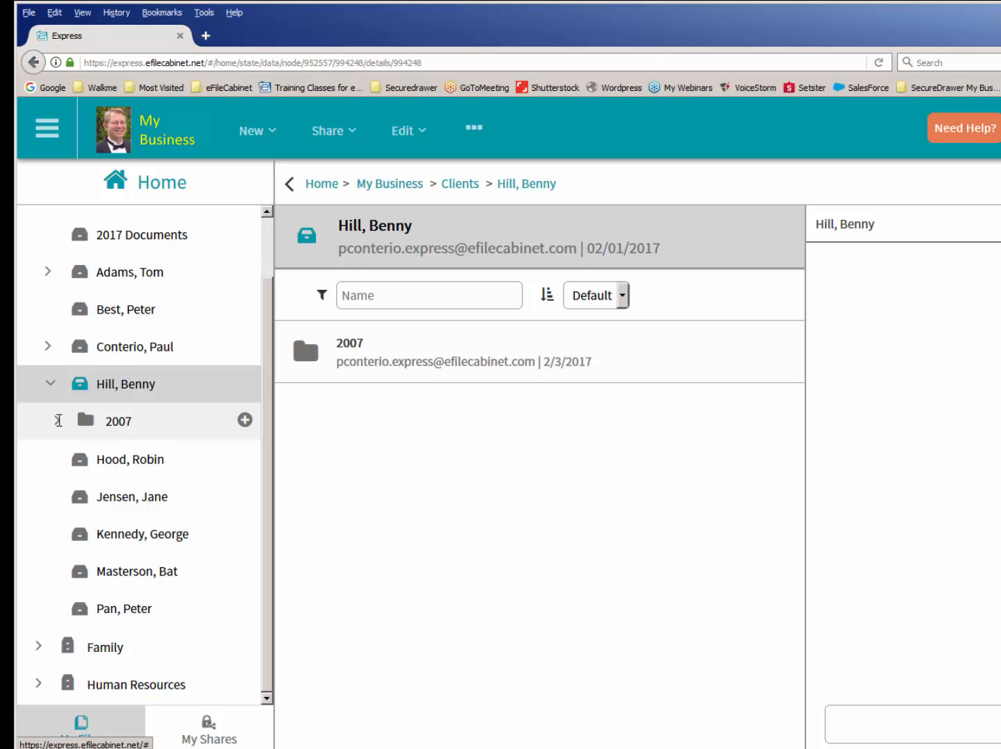
pyautogui.click(59, 421)
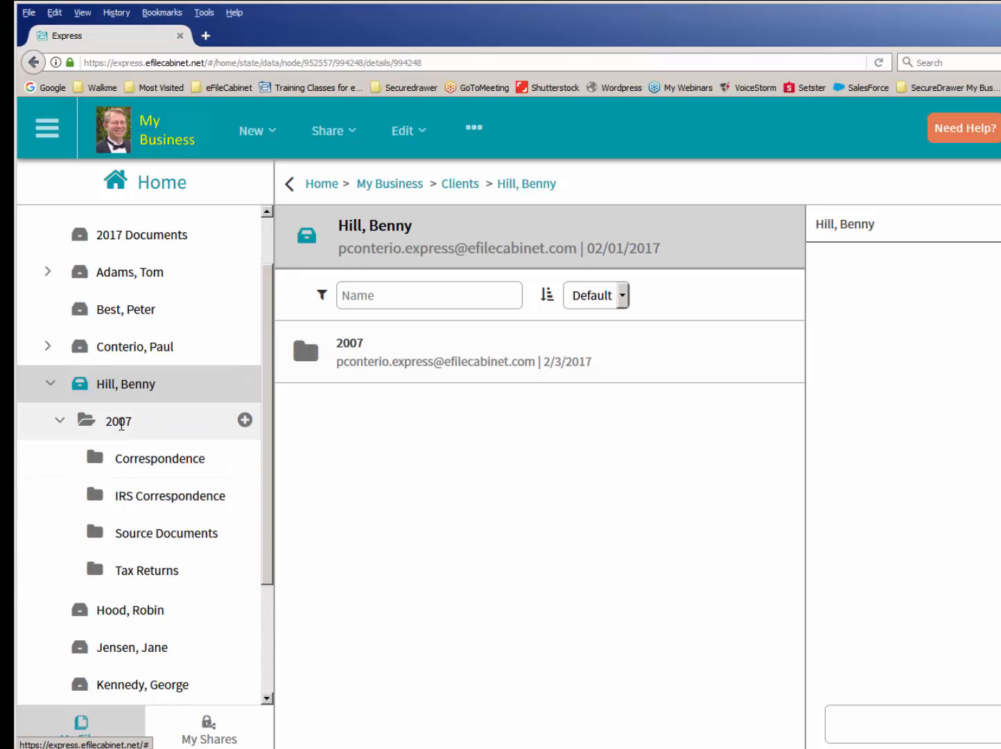
pyautogui.click(122, 421)
pyautogui.rightClick(121, 421)
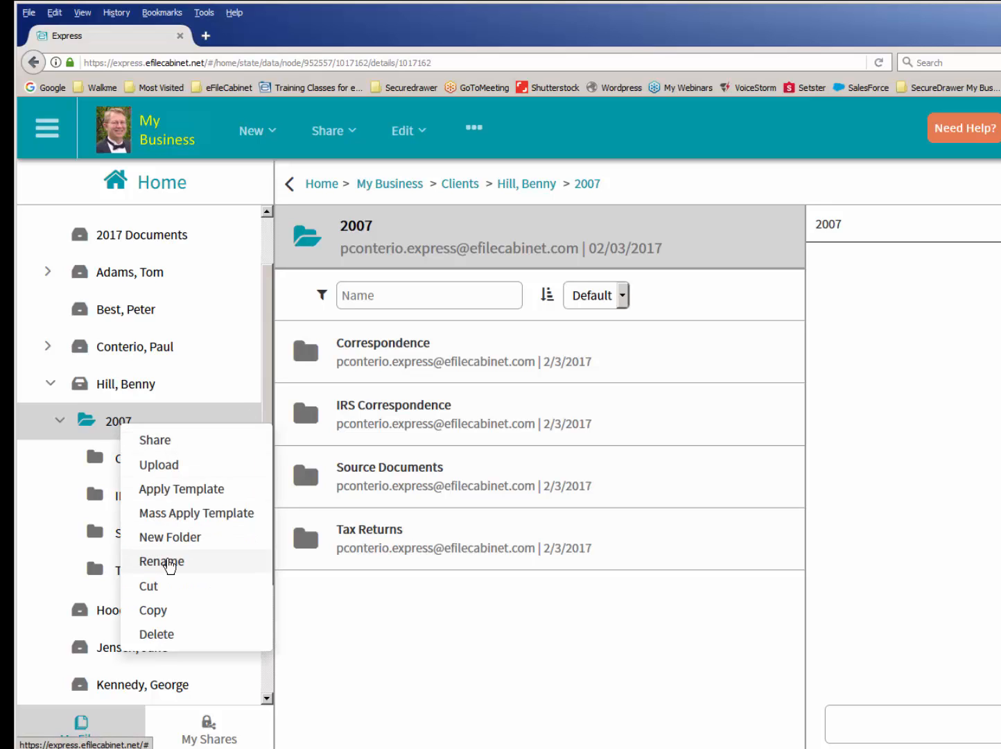
pyautogui.click(166, 562)
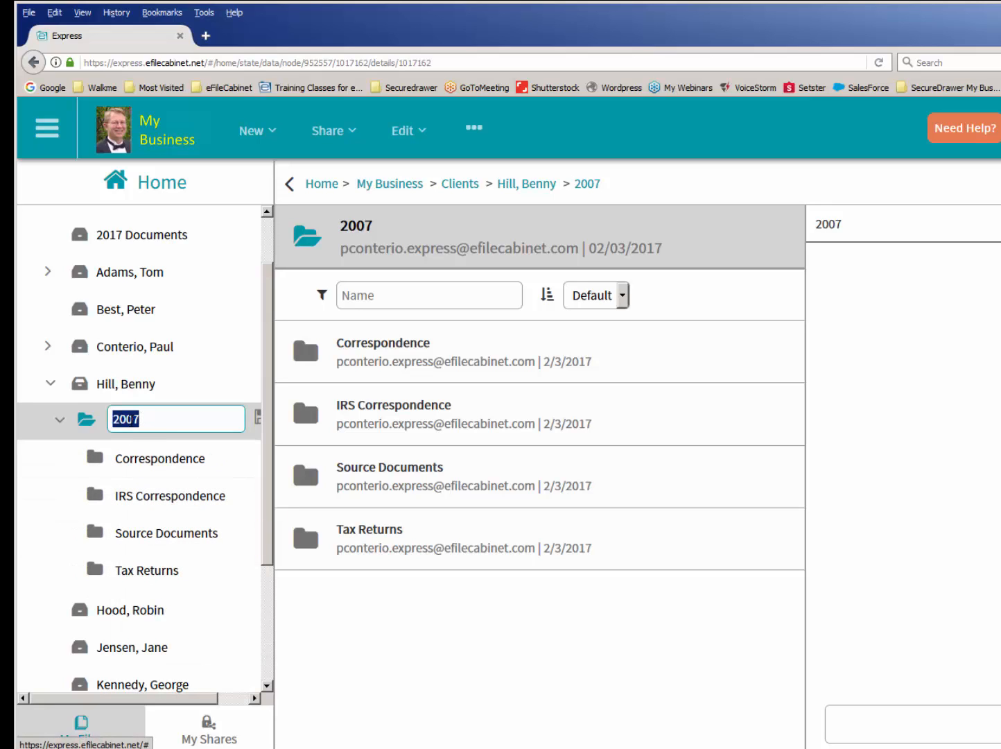
pyautogui.click(133, 420)
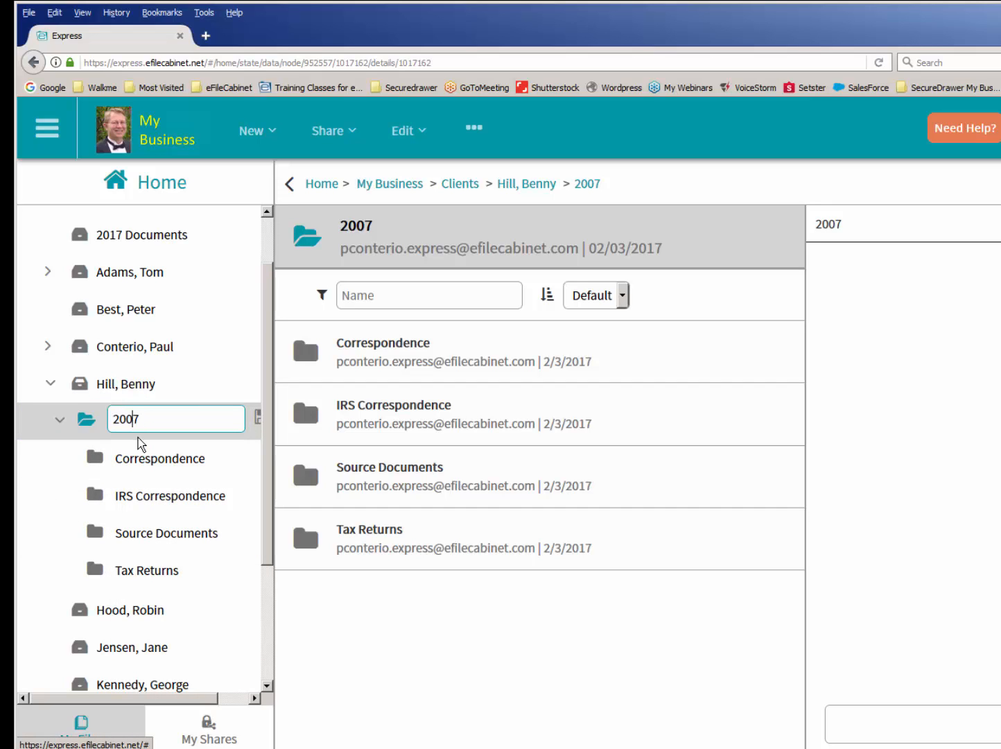
pyautogui.press('BackSpace')
pyautogui.write('1')
pyautogui.press('Return')
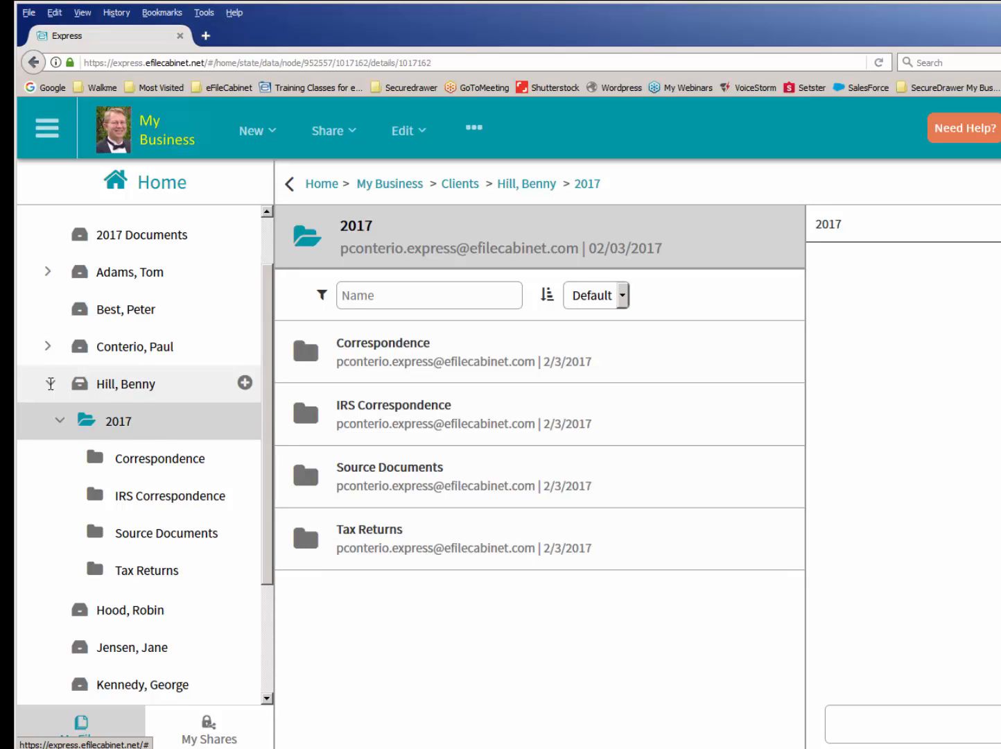
# - Collapse the client's drawer and view the Mass Apply Template option for the Clients cabinet without running it
pyautogui.click(49, 384)
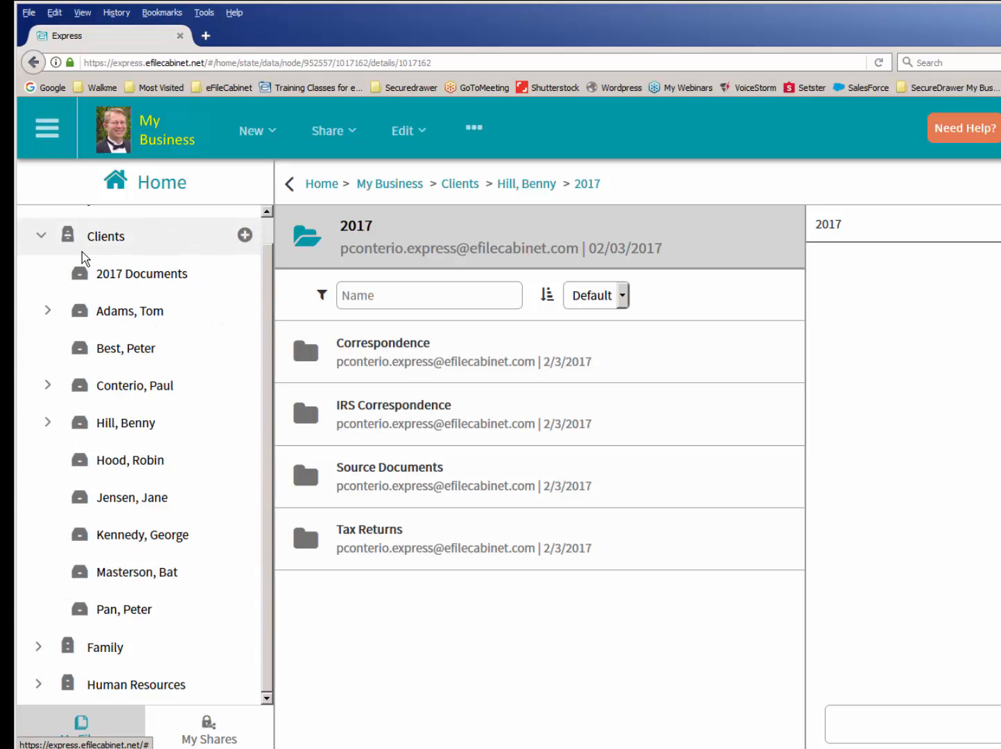
pyautogui.click(70, 236)
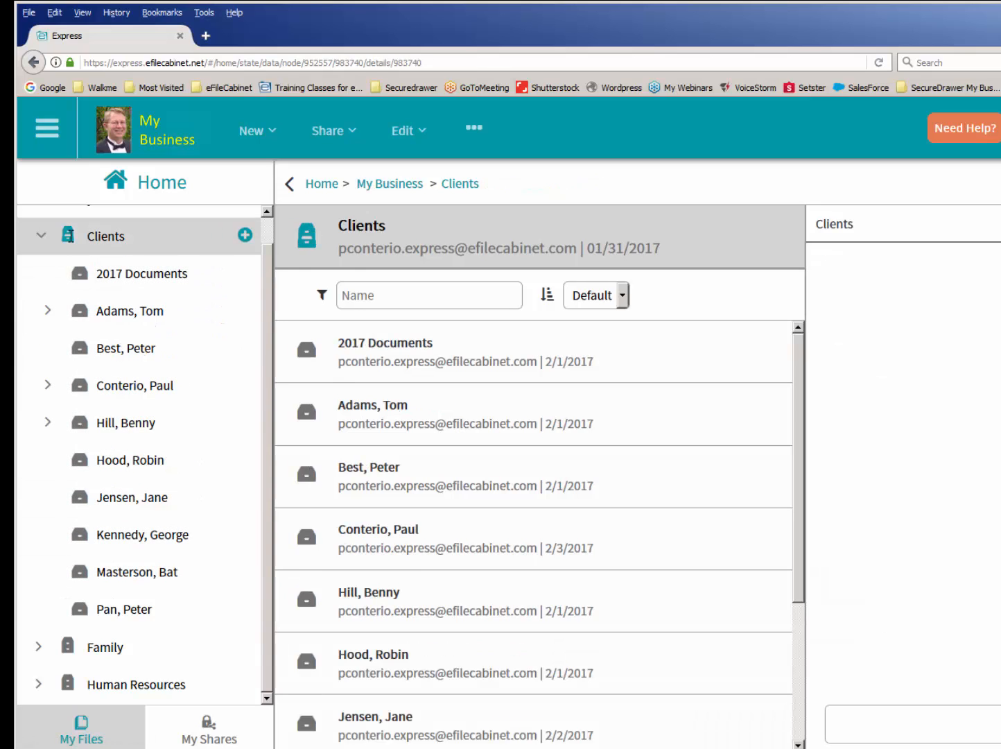
pyautogui.rightClick(70, 235)
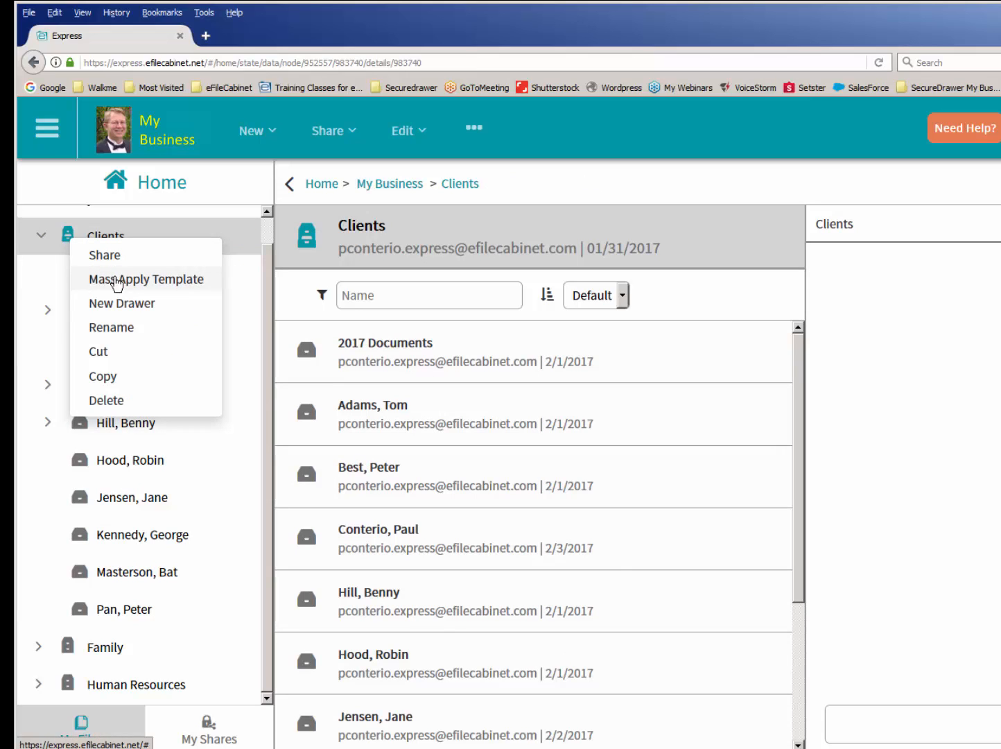
pyautogui.click(61, 227)
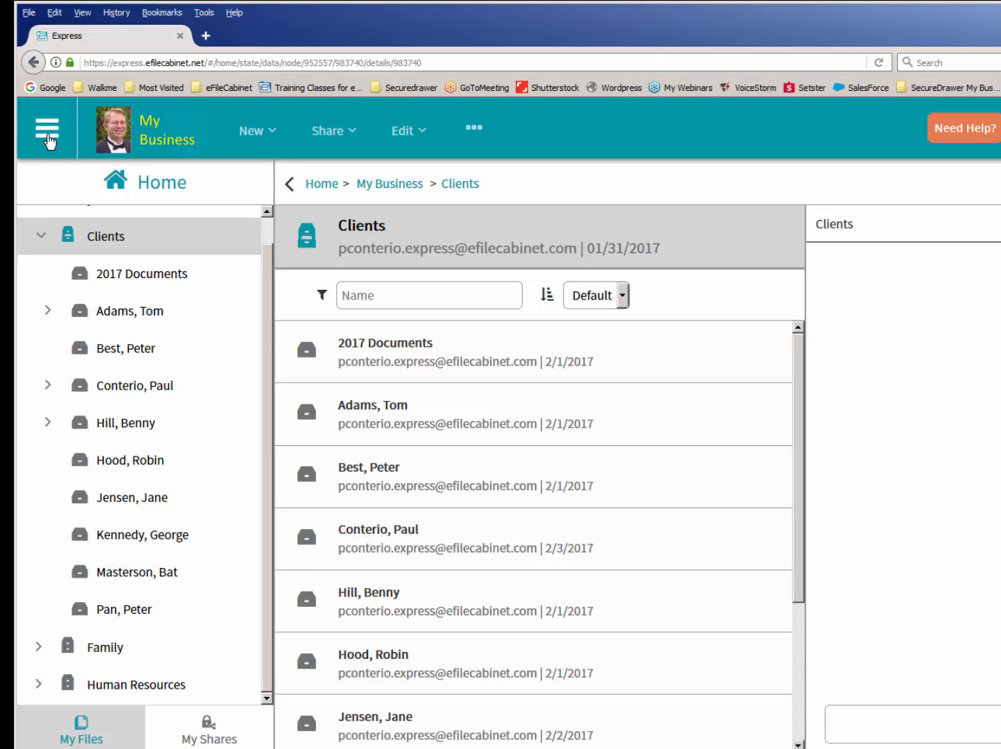
# - Open the Accounting library in the admin template settings
pyautogui.click(48, 140)
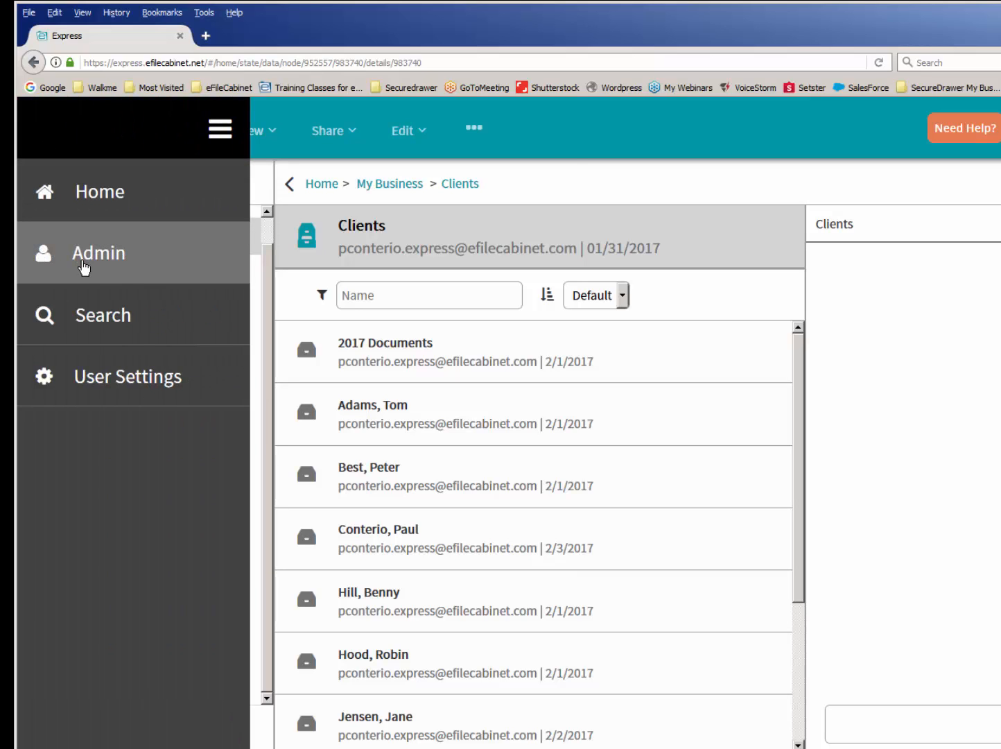
pyautogui.click(83, 268)
pyautogui.click(83, 340)
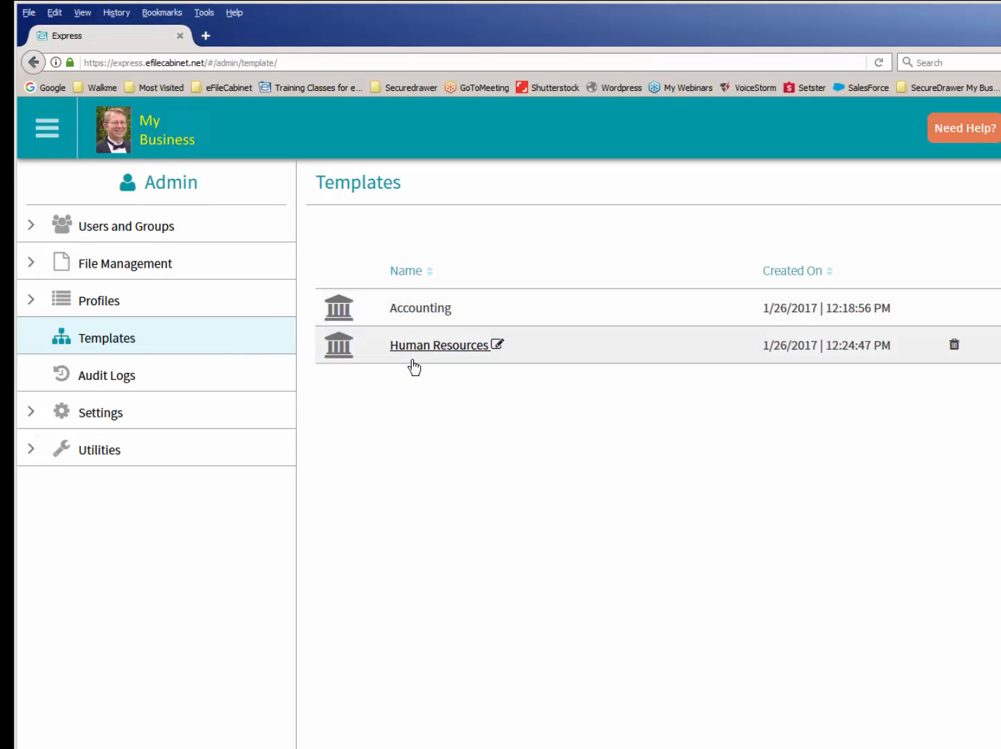
pyautogui.click(430, 314)
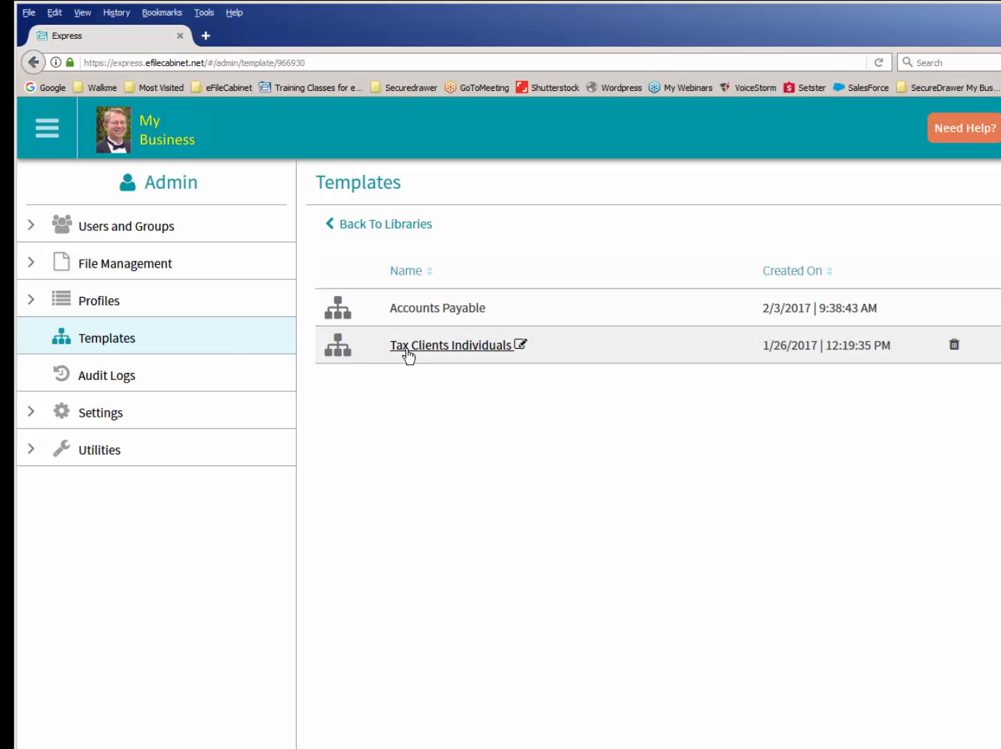
# - Examine the folder structures of the Tax Clients Individuals and Accounts Payable templates in the Accounting library
pyautogui.click(439, 346)
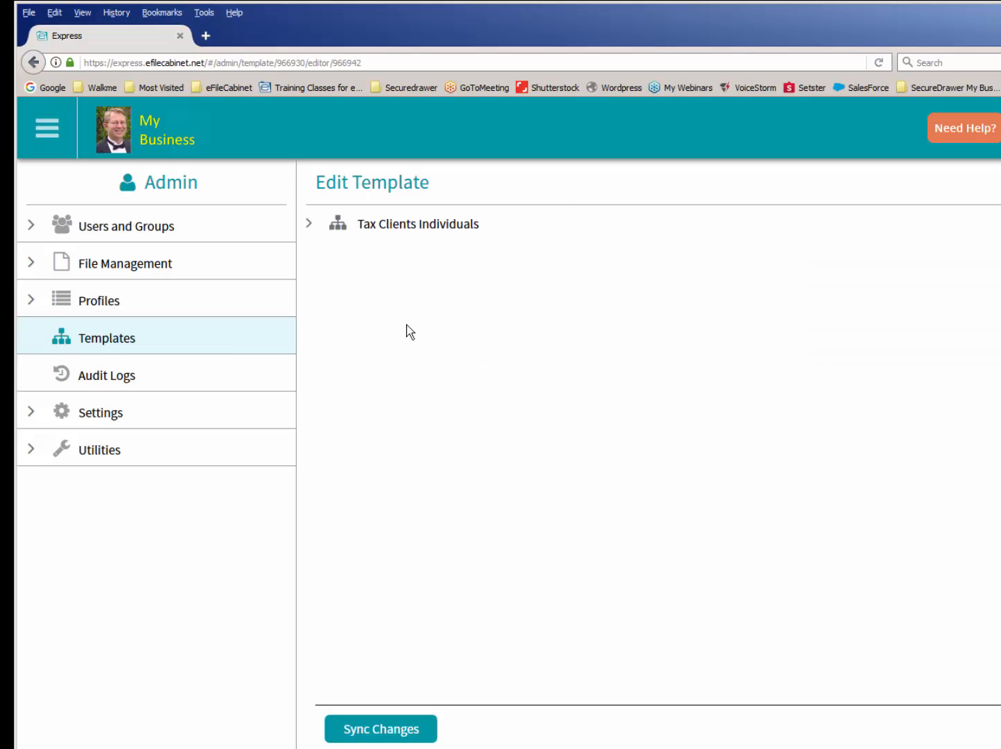
pyautogui.click(313, 222)
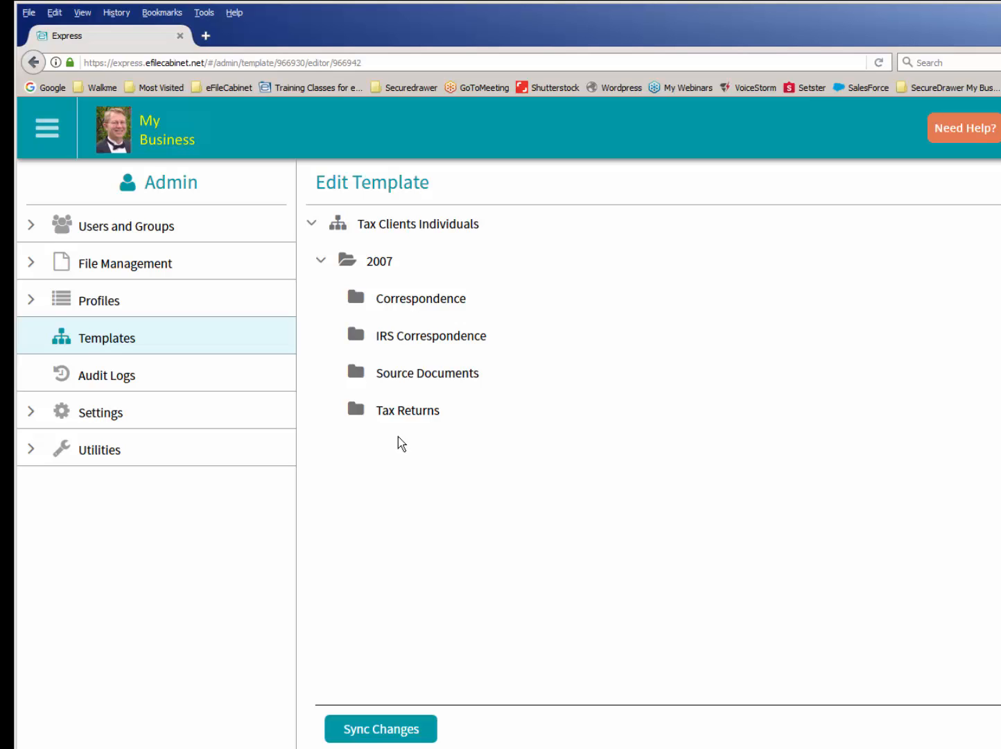
pyautogui.click(141, 333)
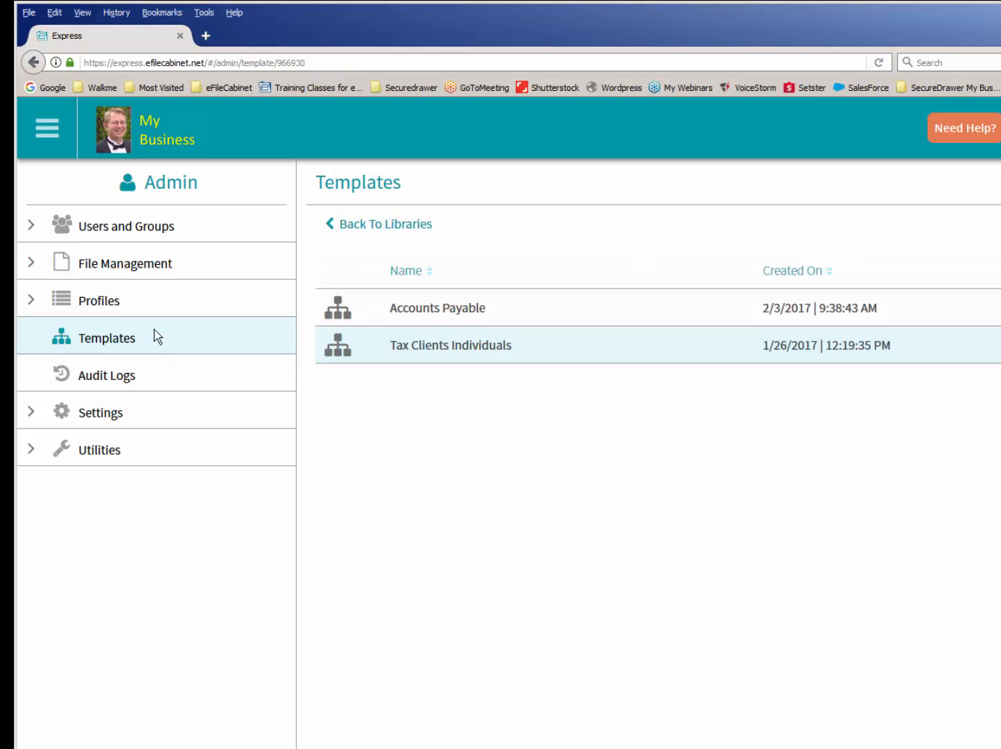
pyautogui.click(427, 317)
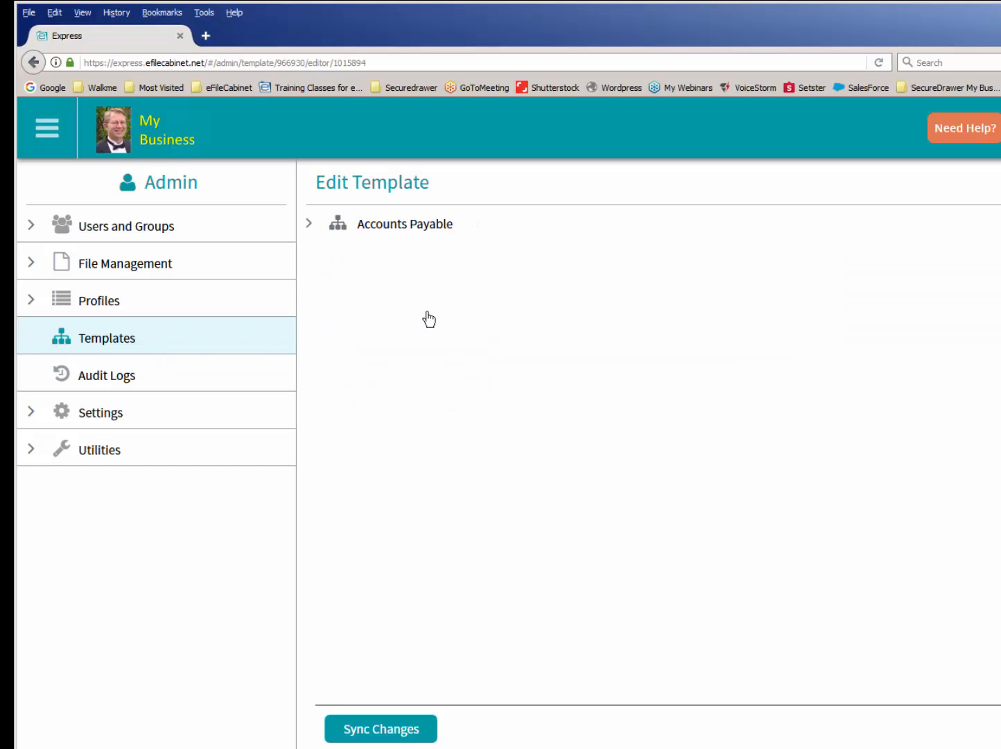
pyautogui.click(311, 220)
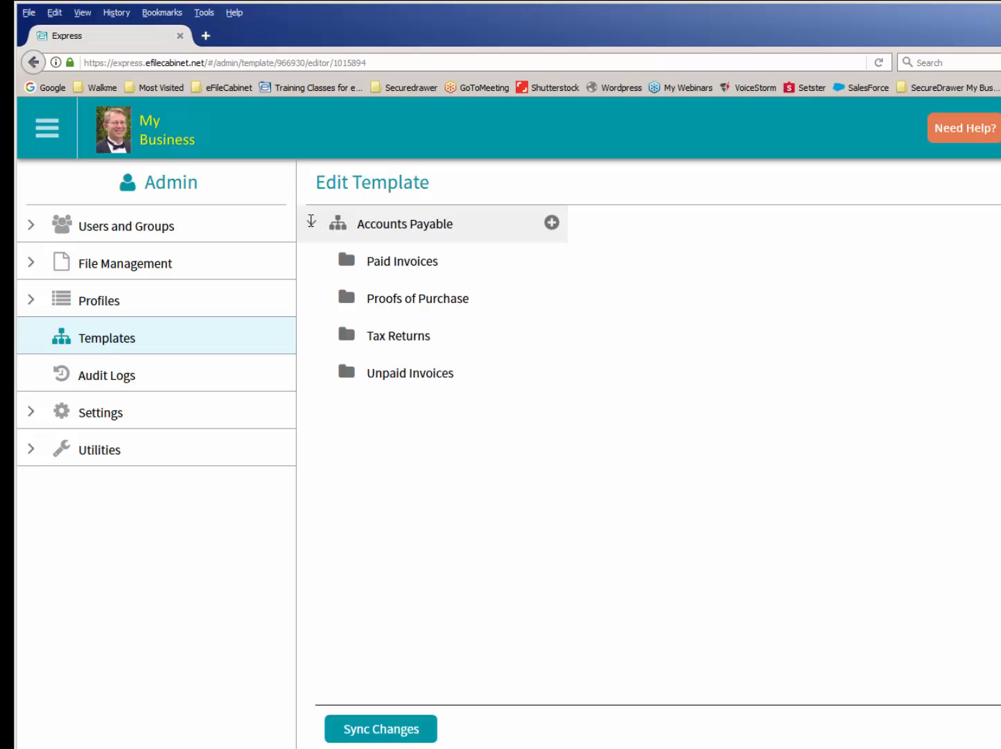
pyautogui.click(310, 220)
pyautogui.click(150, 338)
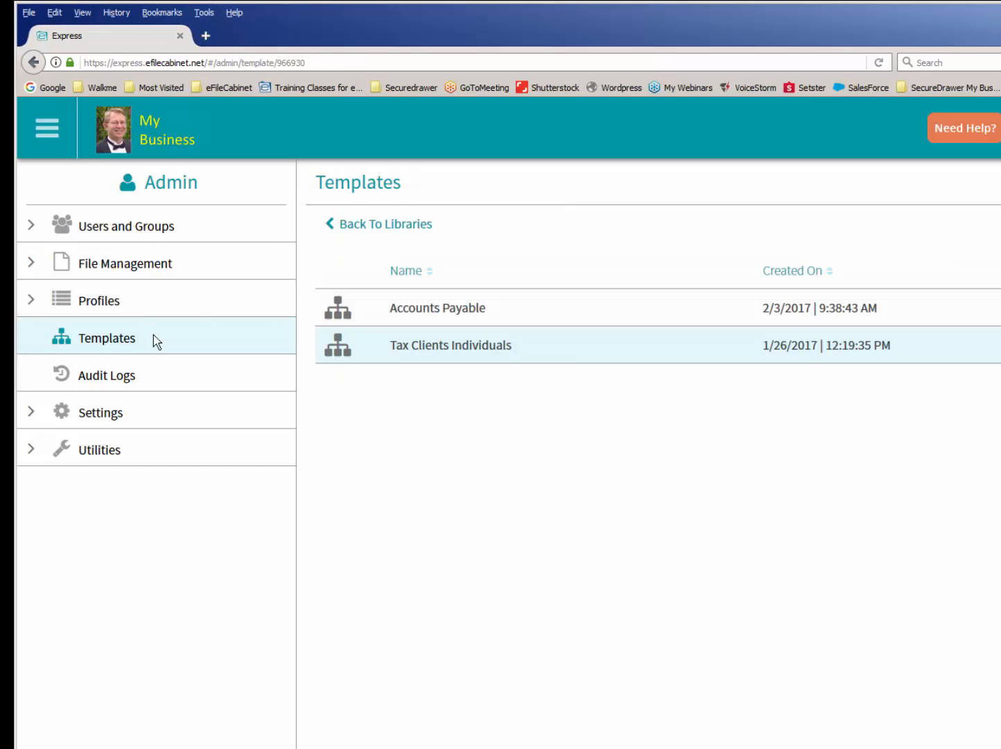
# - Examine the Employees template in the Human Resources library, including the subfolders of Payroll and Permanent
pyautogui.click(331, 223)
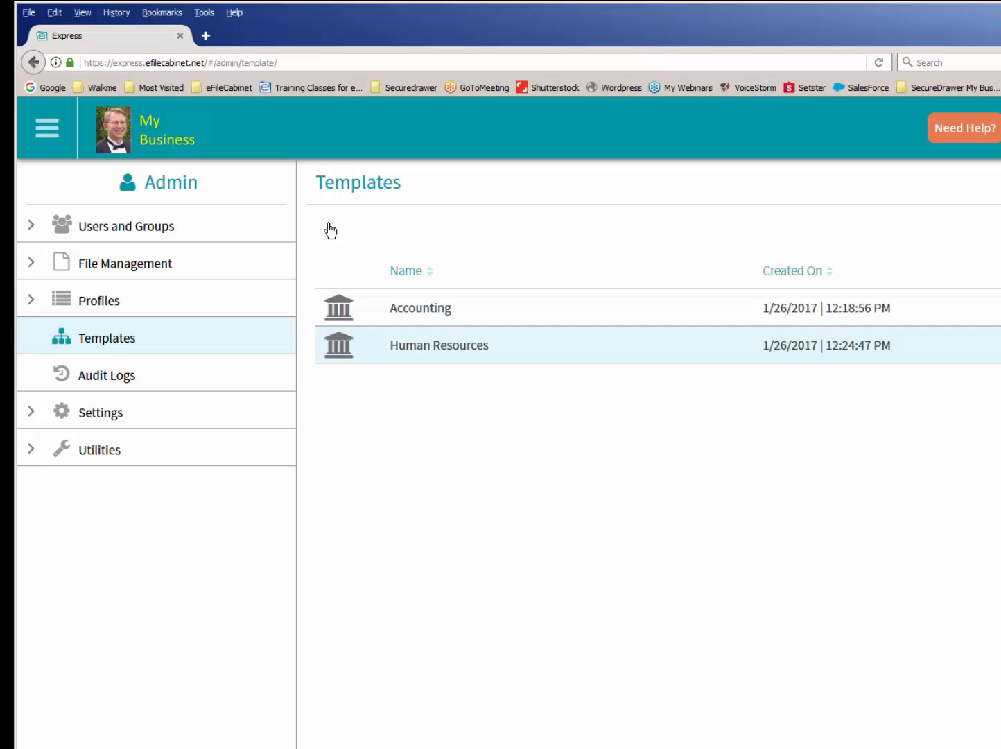
pyautogui.click(411, 352)
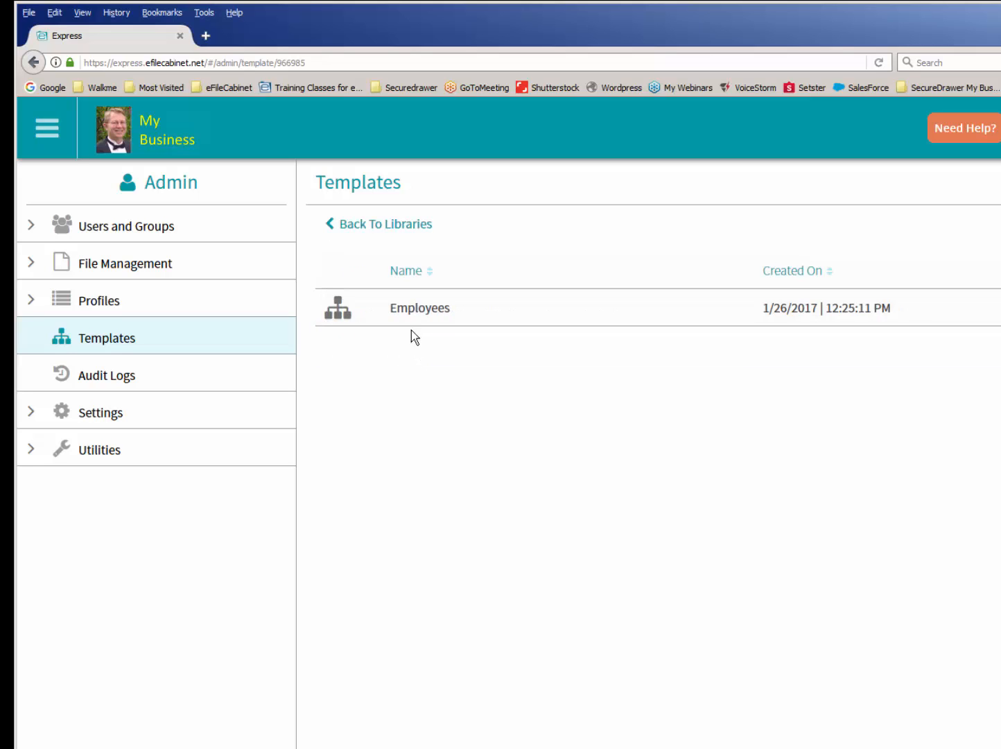
pyautogui.click(414, 314)
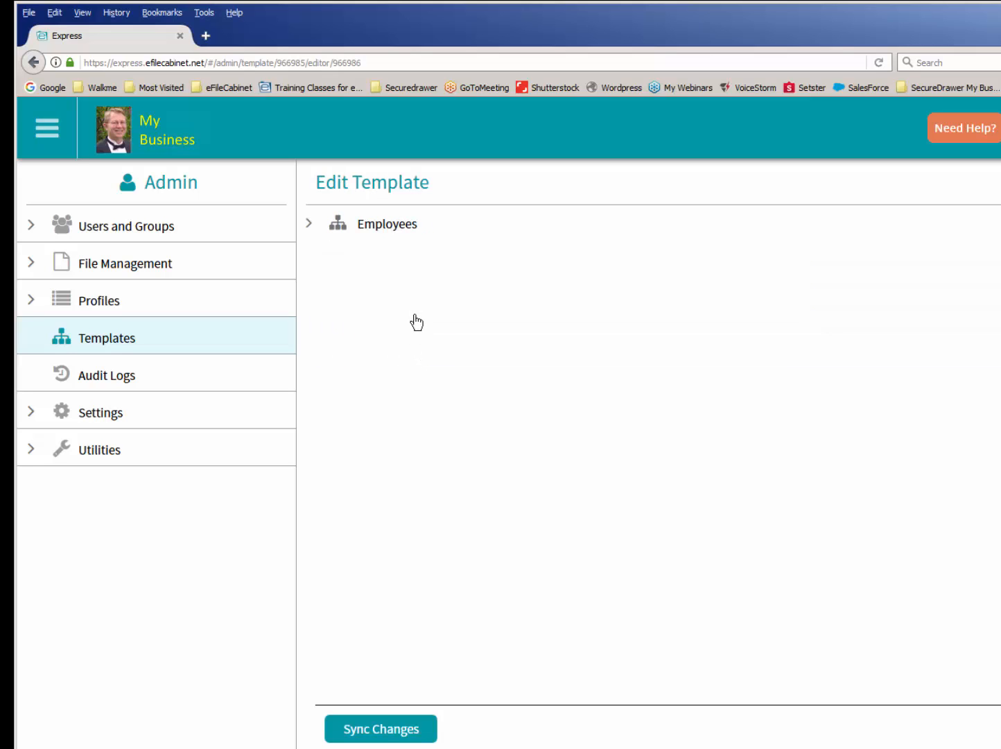
pyautogui.click(309, 224)
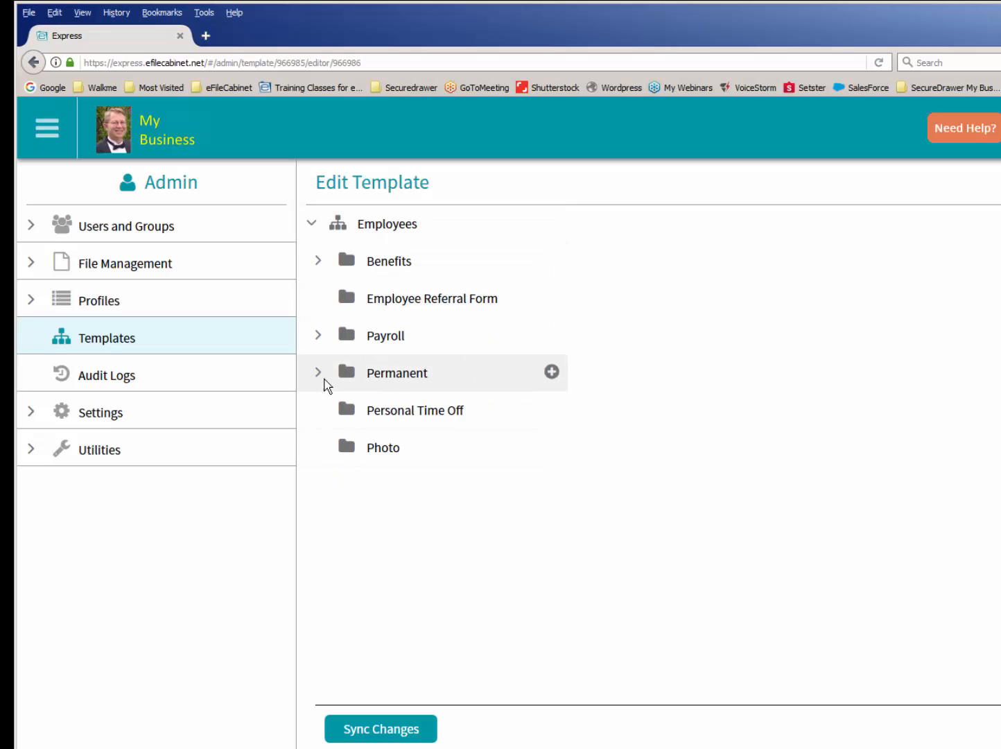
pyautogui.click(320, 335)
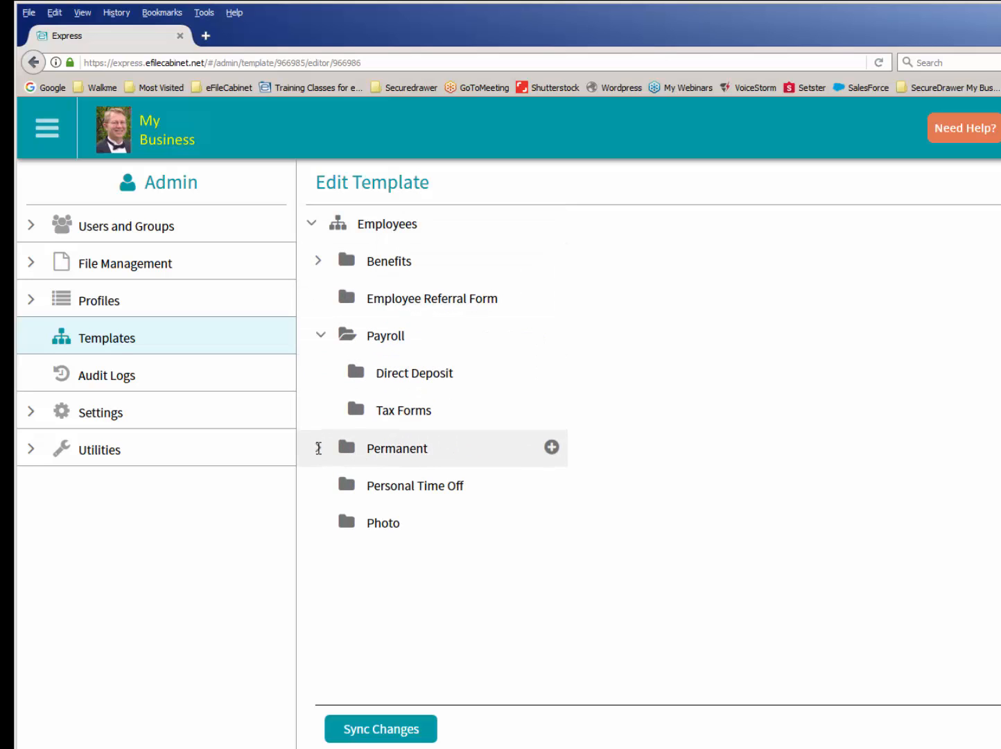
pyautogui.click(319, 449)
pyautogui.scroll(-2, 559, 486)
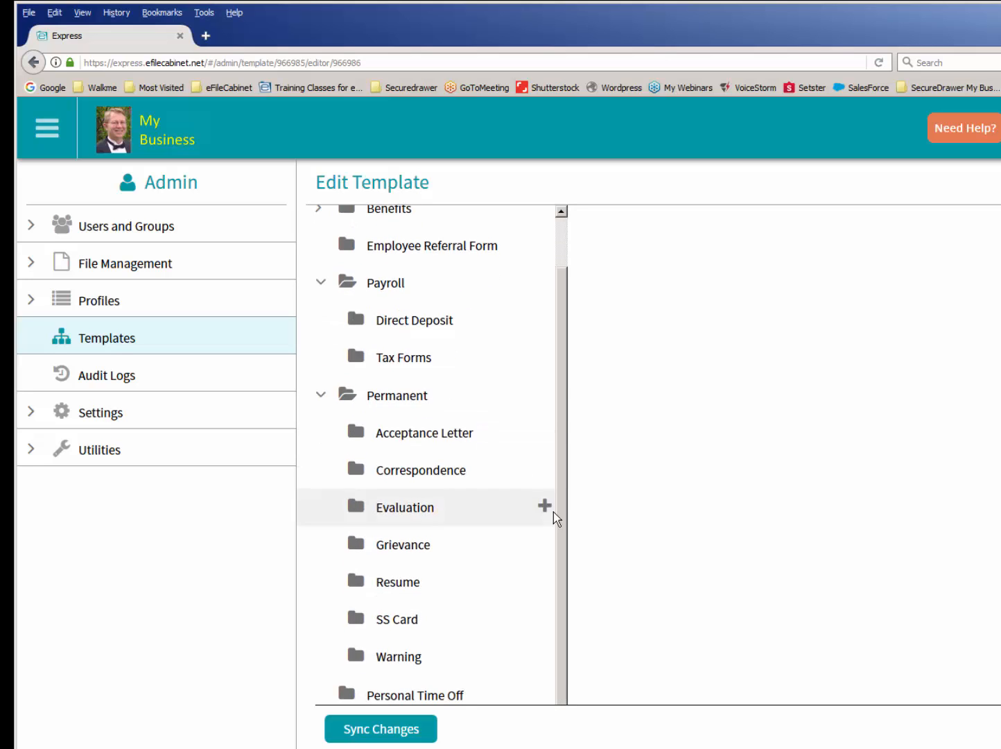
pyautogui.moveTo(558, 316); pyautogui.dragTo(560, 235)
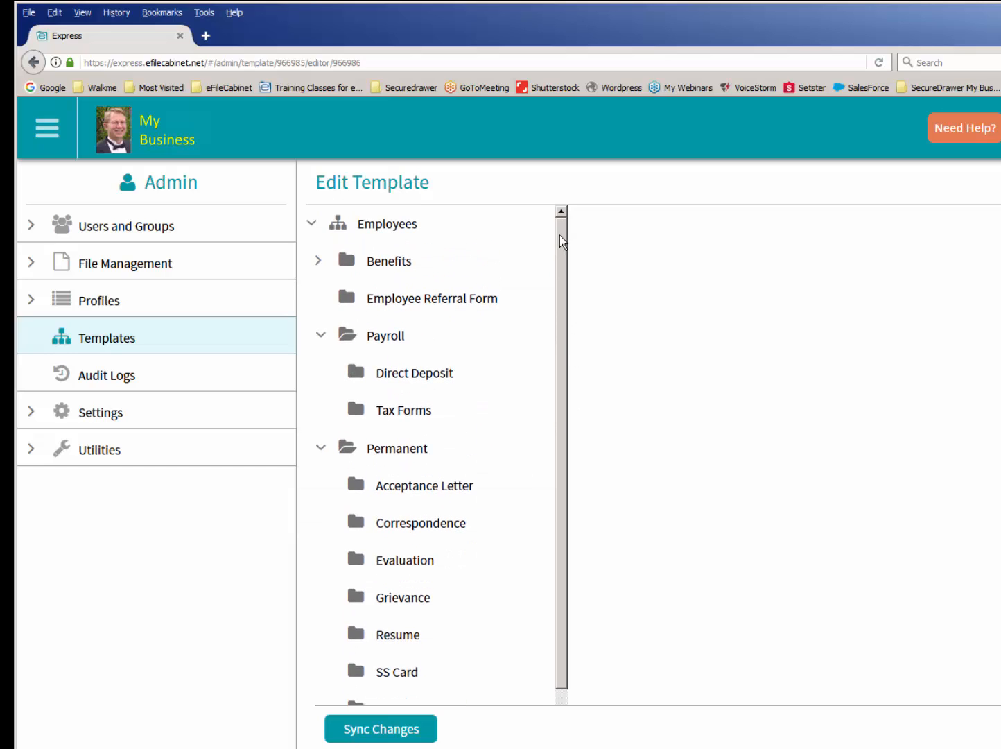
pyautogui.click(312, 224)
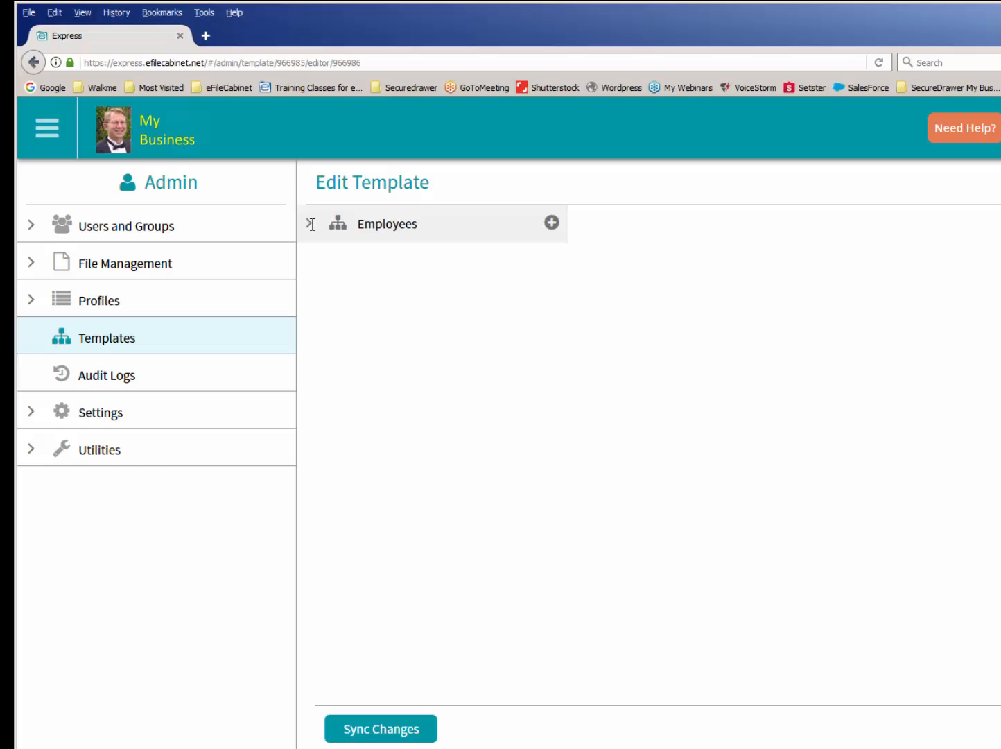
pyautogui.click(102, 343)
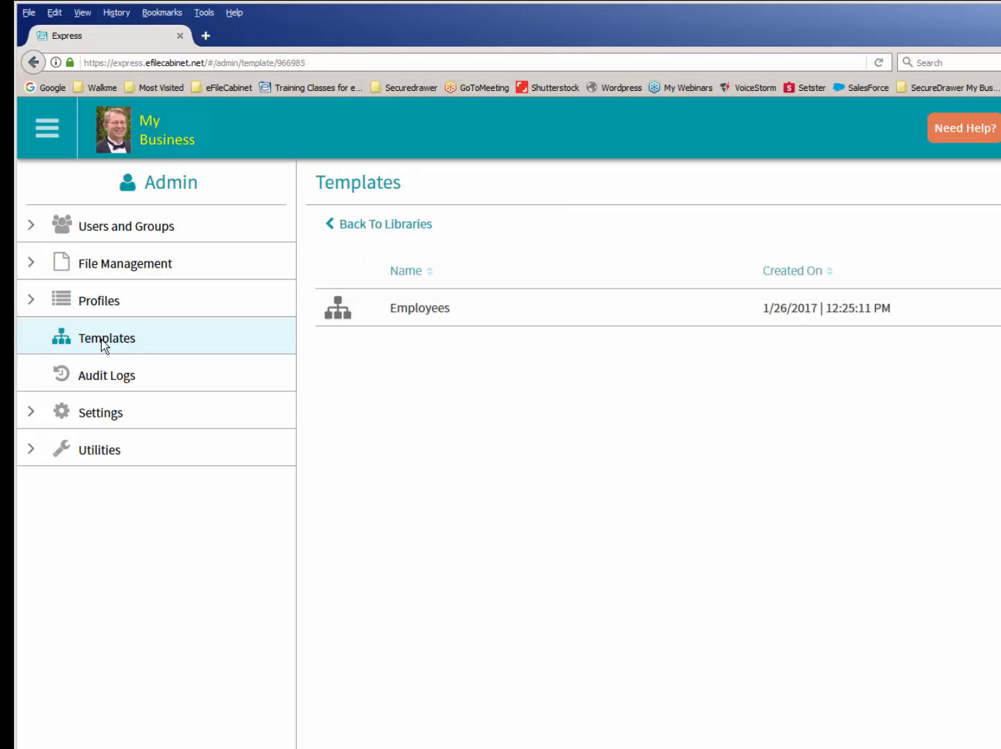
# - Return to the list of template libraries and create a new library named Insurance
pyautogui.click(358, 225)
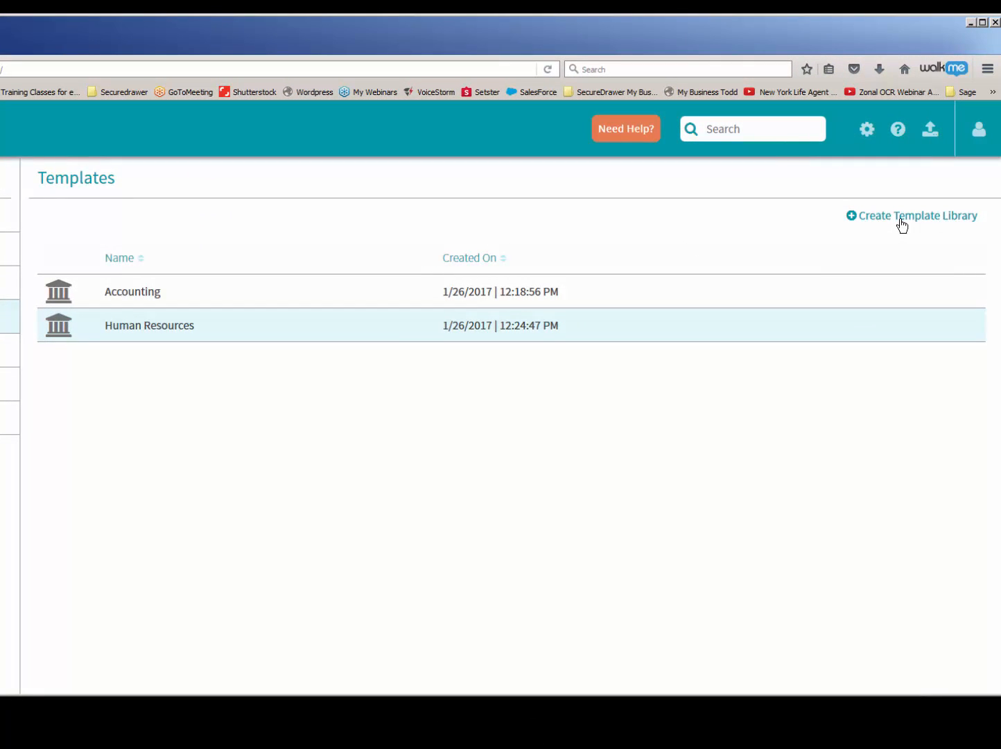
pyautogui.click(902, 217)
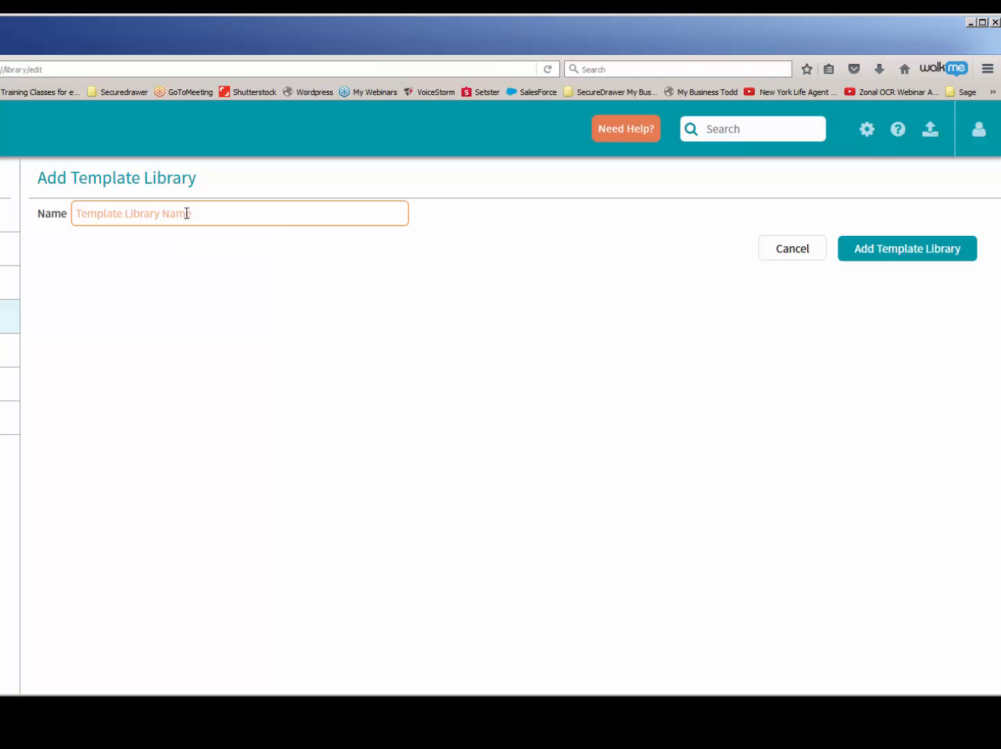
pyautogui.write('Insurance')
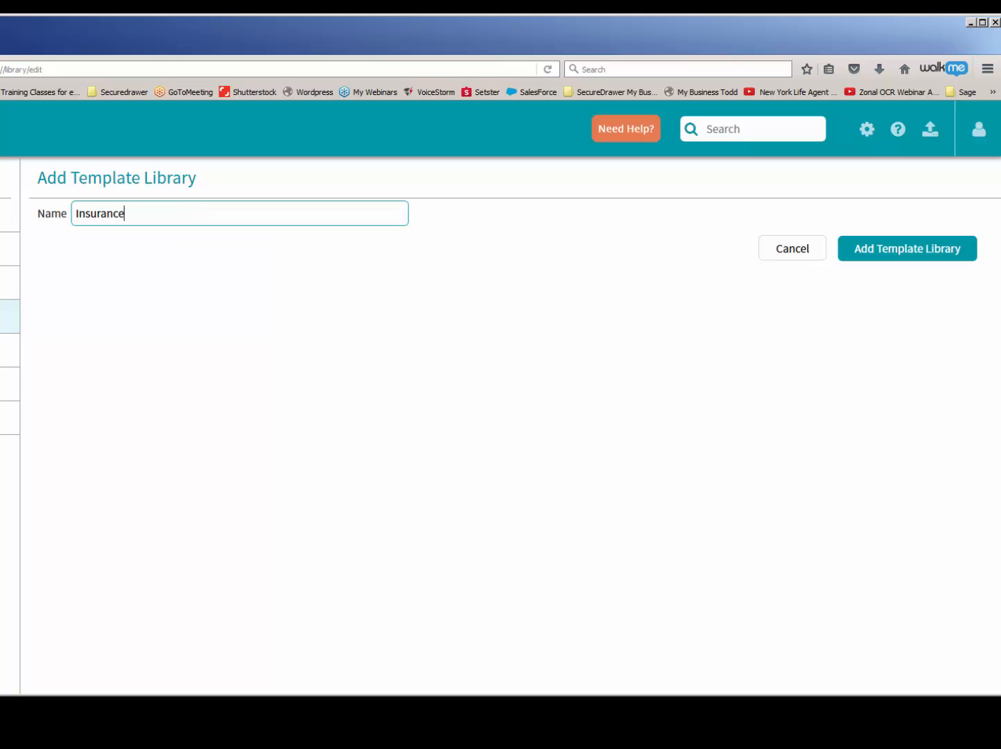
pyautogui.click(908, 251)
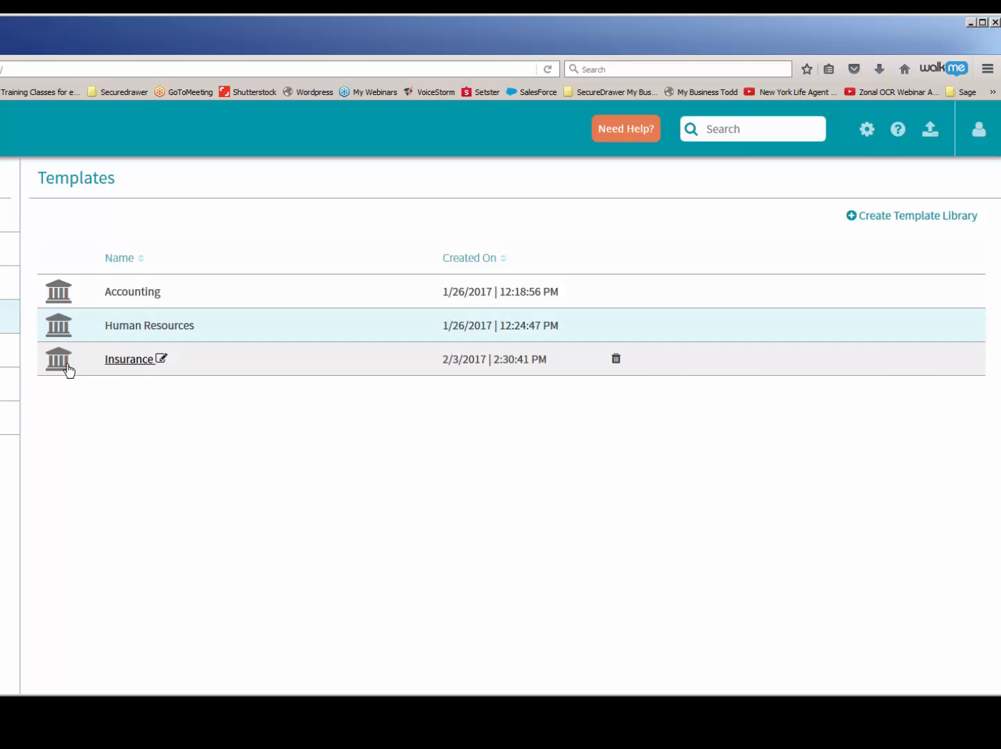
# - Create a template named Life Insurance in the Insurance library
pyautogui.click(127, 361)
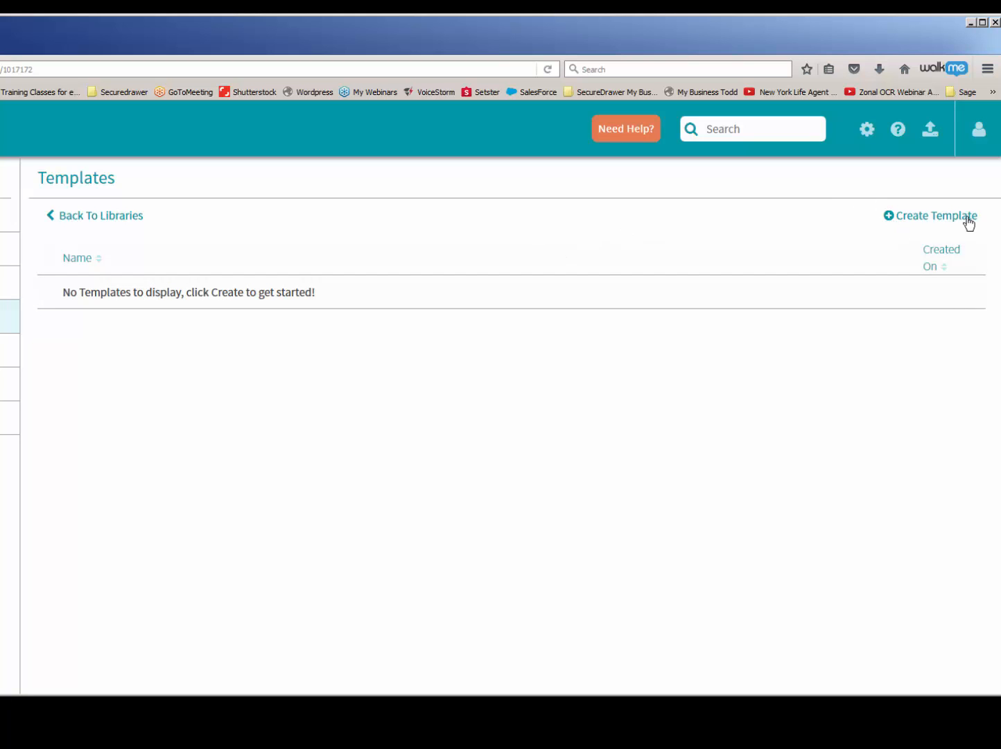
pyautogui.click(933, 217)
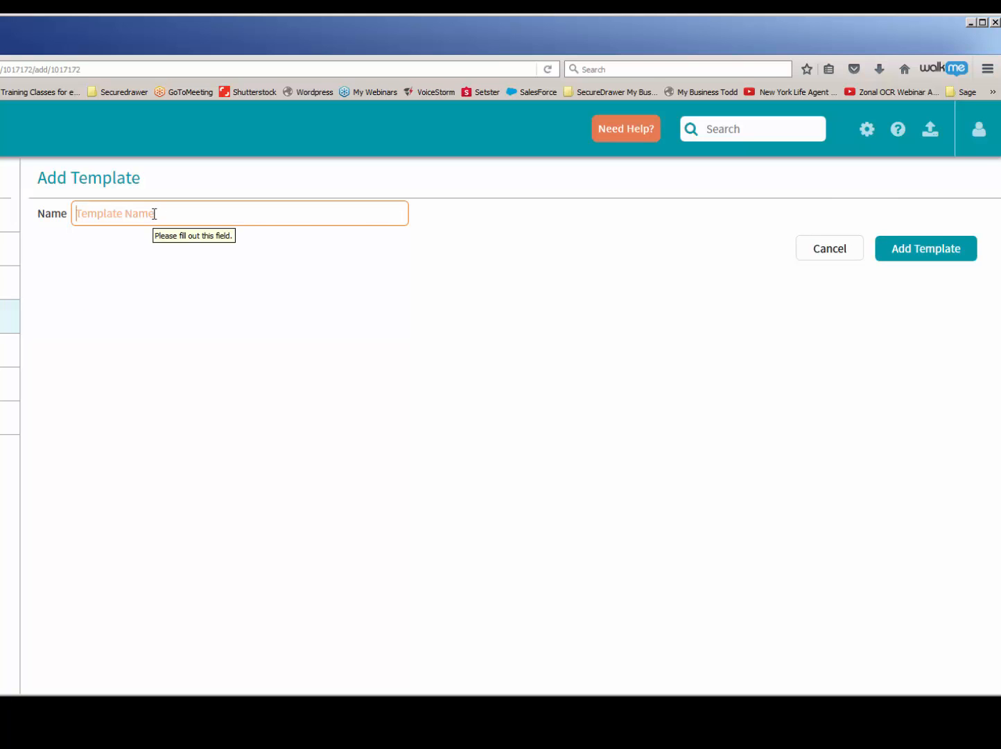
pyautogui.write('Life')
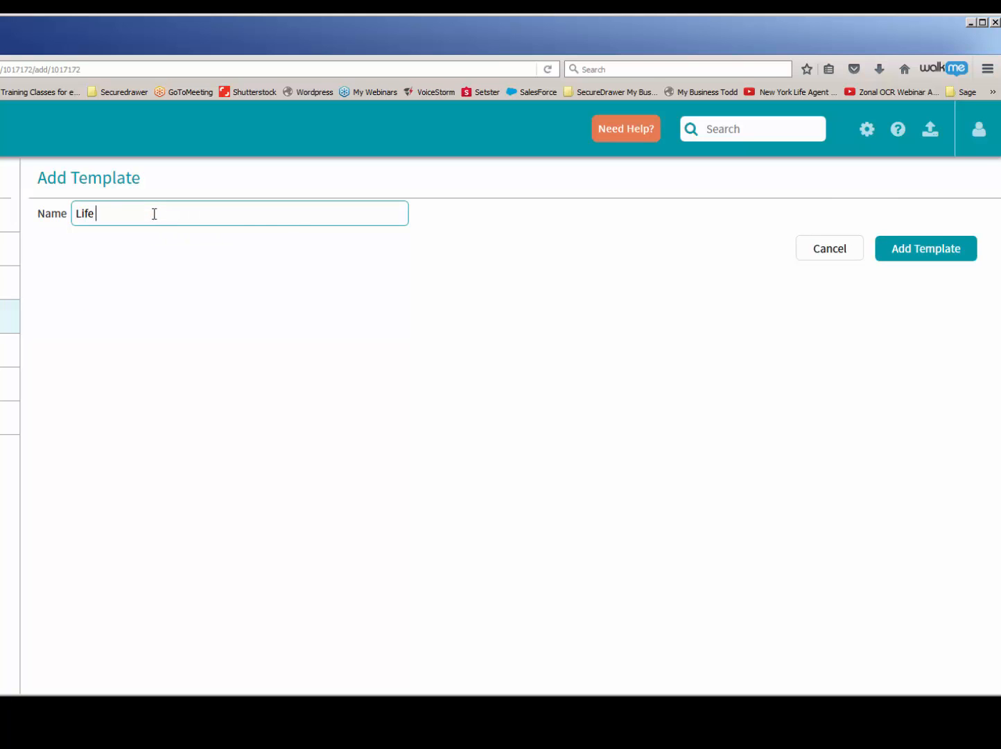
pyautogui.write(' Insurance')
pyautogui.click(933, 257)
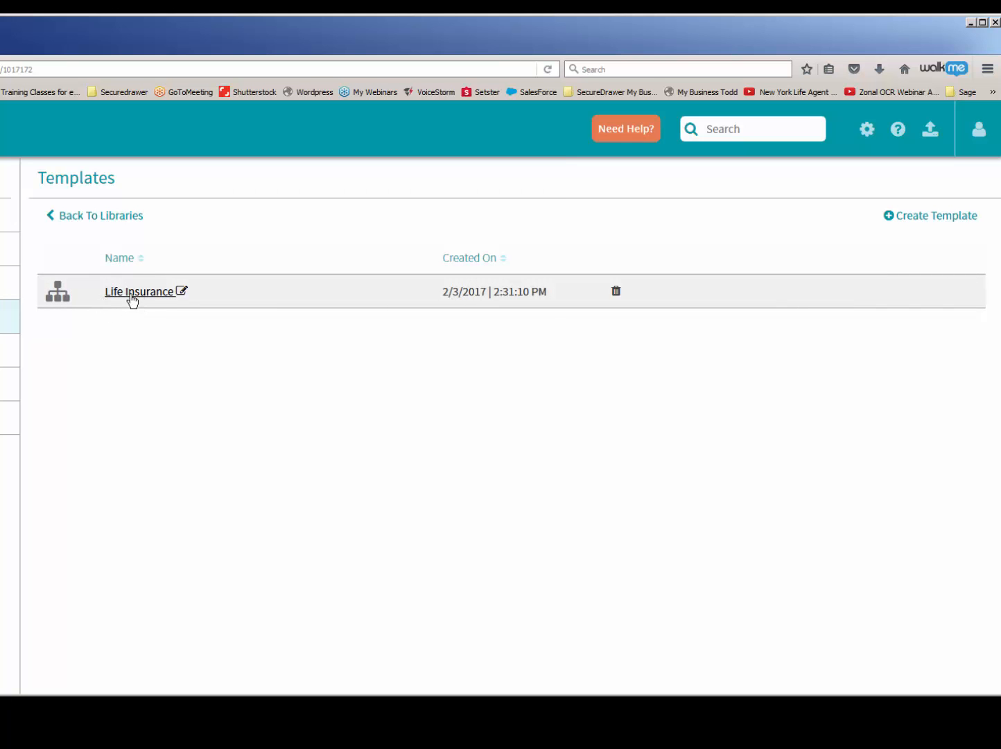
# - Open the Life Insurance template for editing and add a folder named Billing Statements to it
pyautogui.click(140, 296)
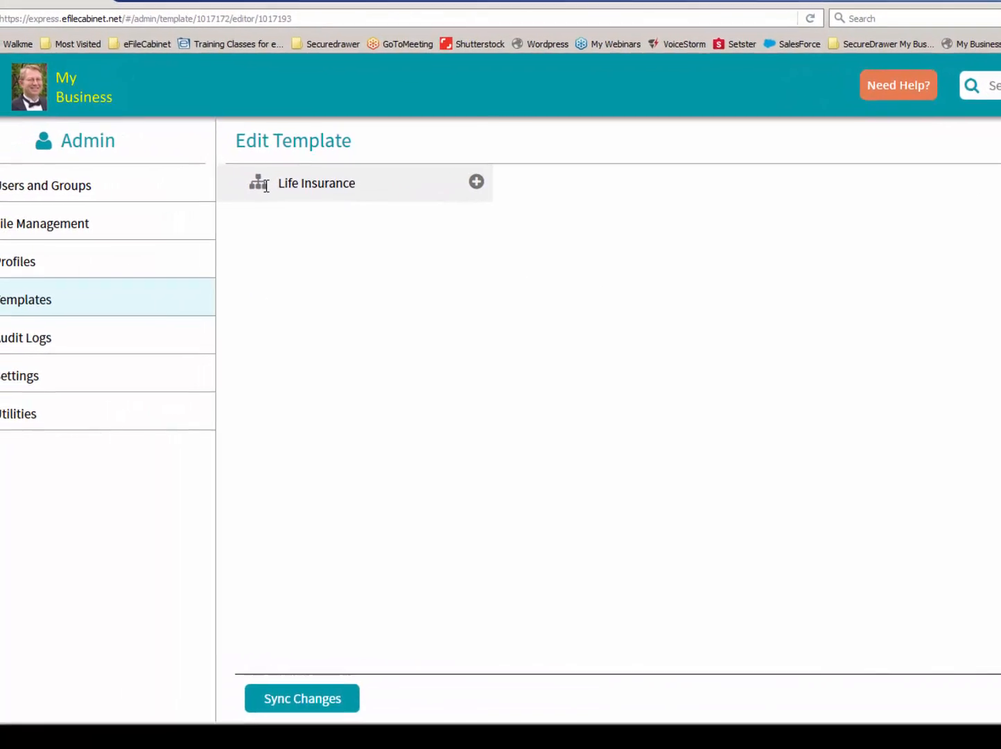
pyautogui.rightClick(266, 187)
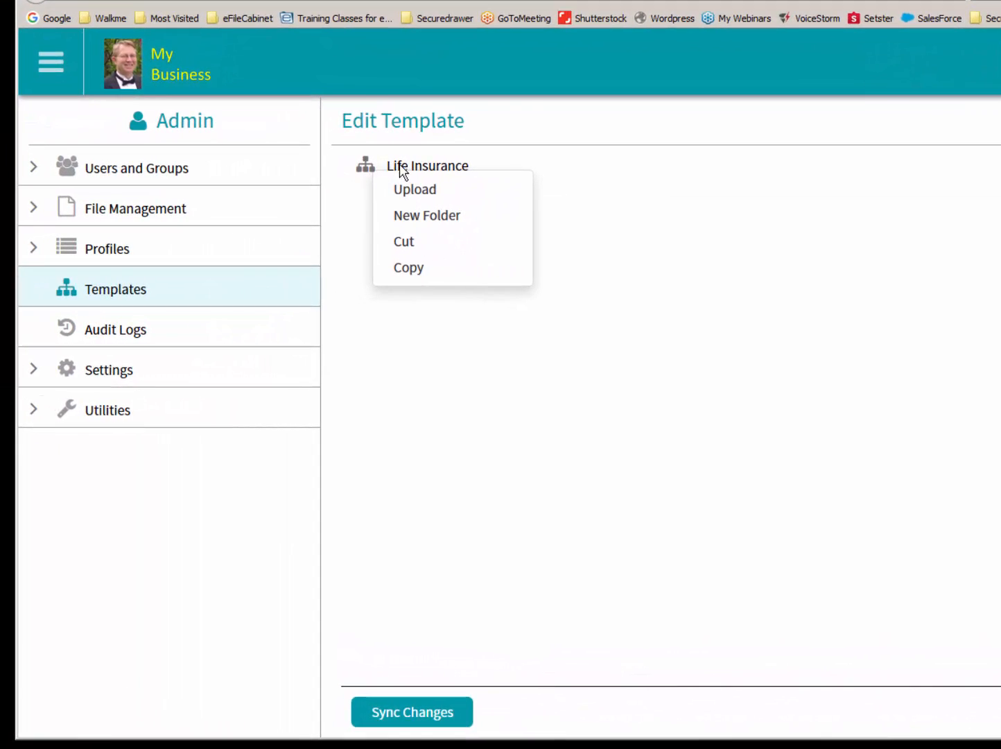
pyautogui.click(439, 222)
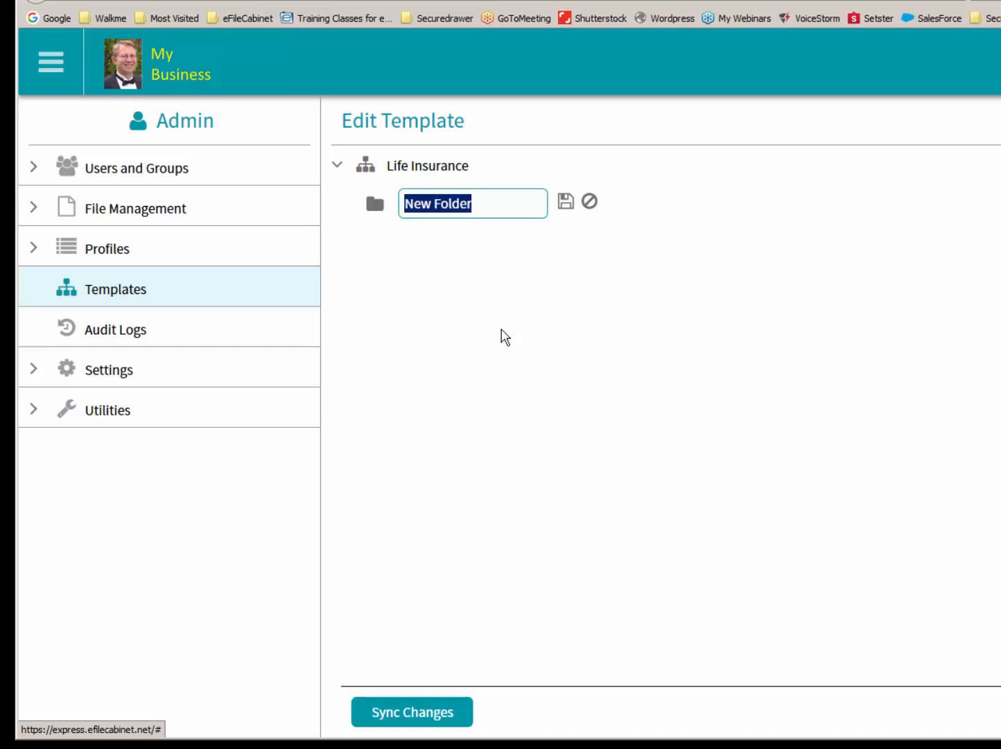
pyautogui.write('Billing Statem')
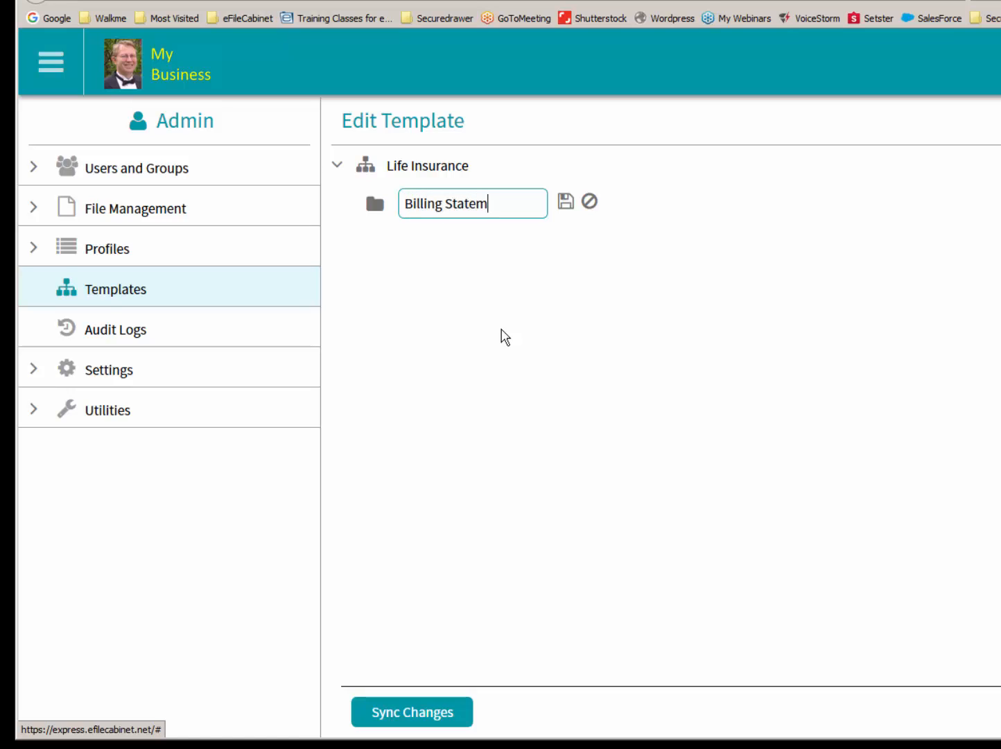
pyautogui.write('ents')
pyautogui.press('Return')
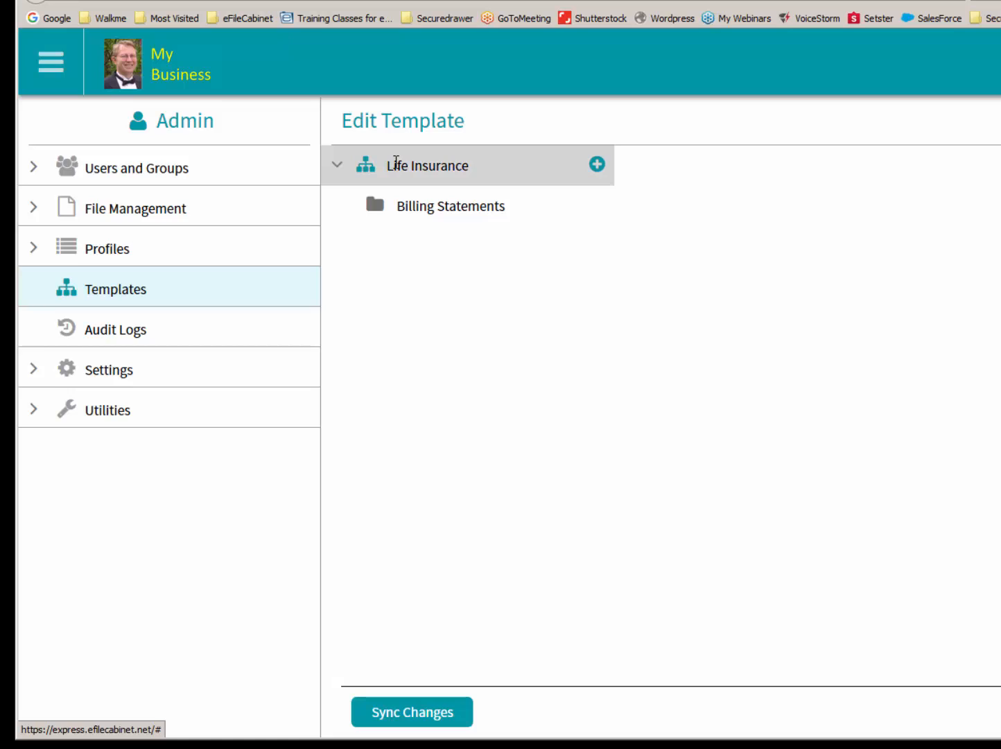
# - Add a folder named Documents directly under the Life Insurance template
pyautogui.rightClick(396, 163)
pyautogui.click(441, 210)
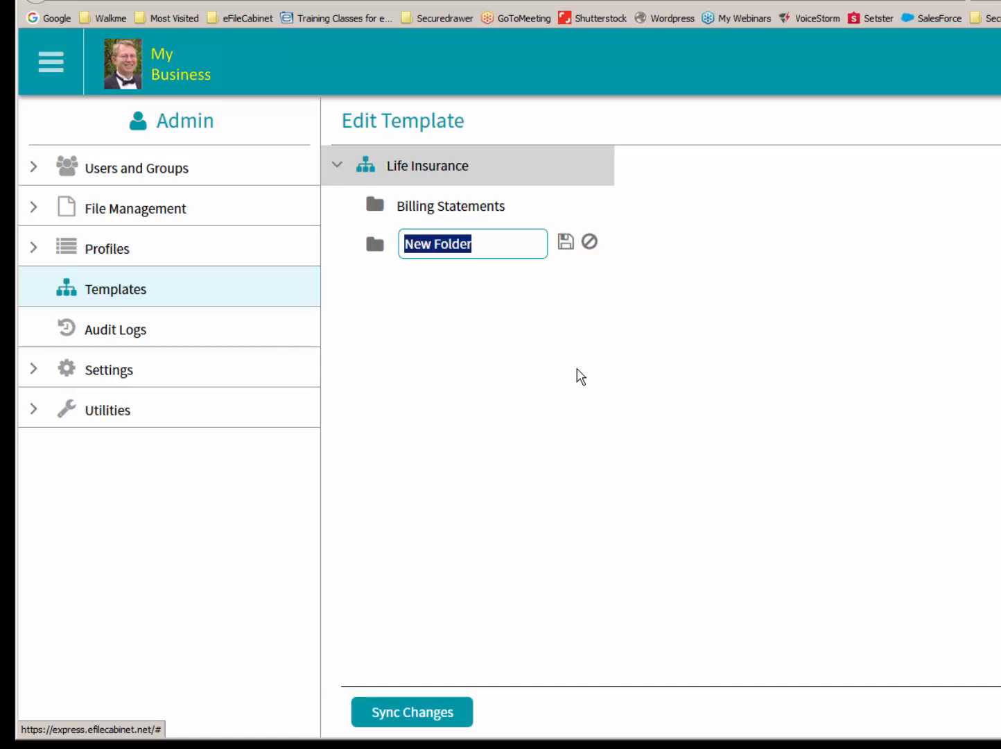
pyautogui.write('Documents')
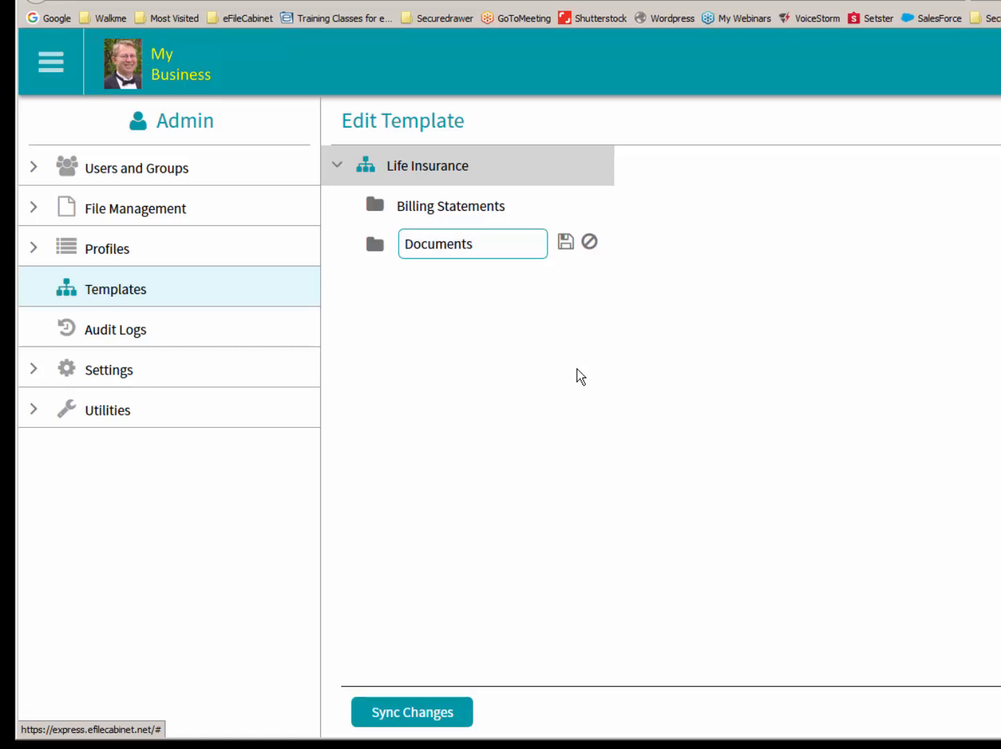
pyautogui.press('Return')
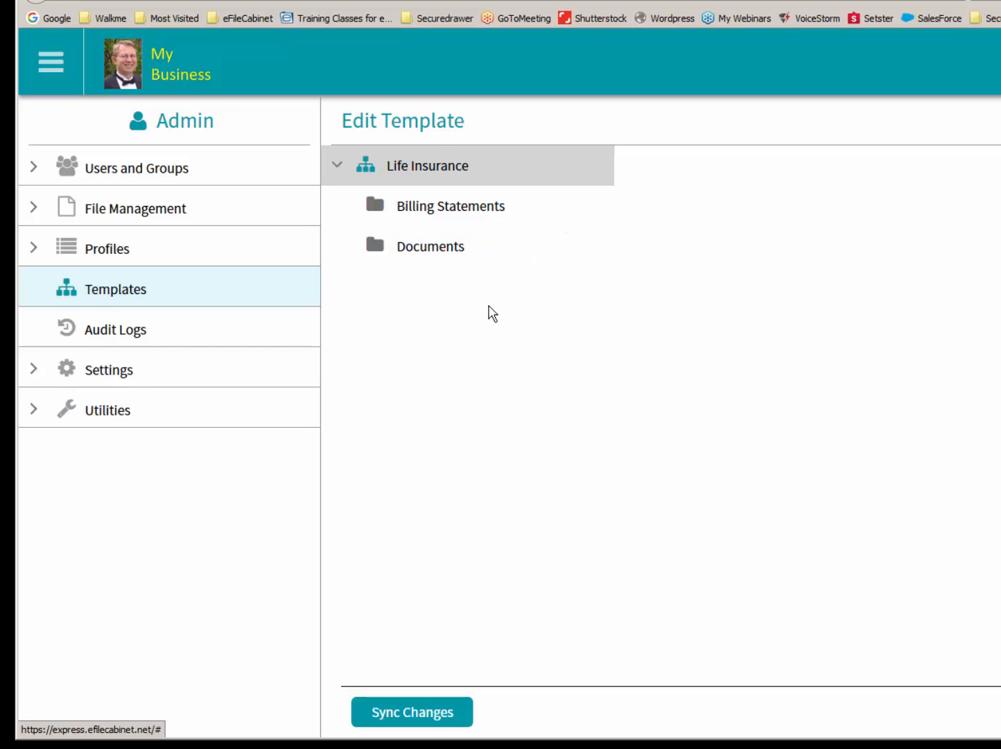
# - Add a folder named Medical Examination directly under the Life Insurance template
pyautogui.rightClick(439, 163)
pyautogui.click(475, 210)
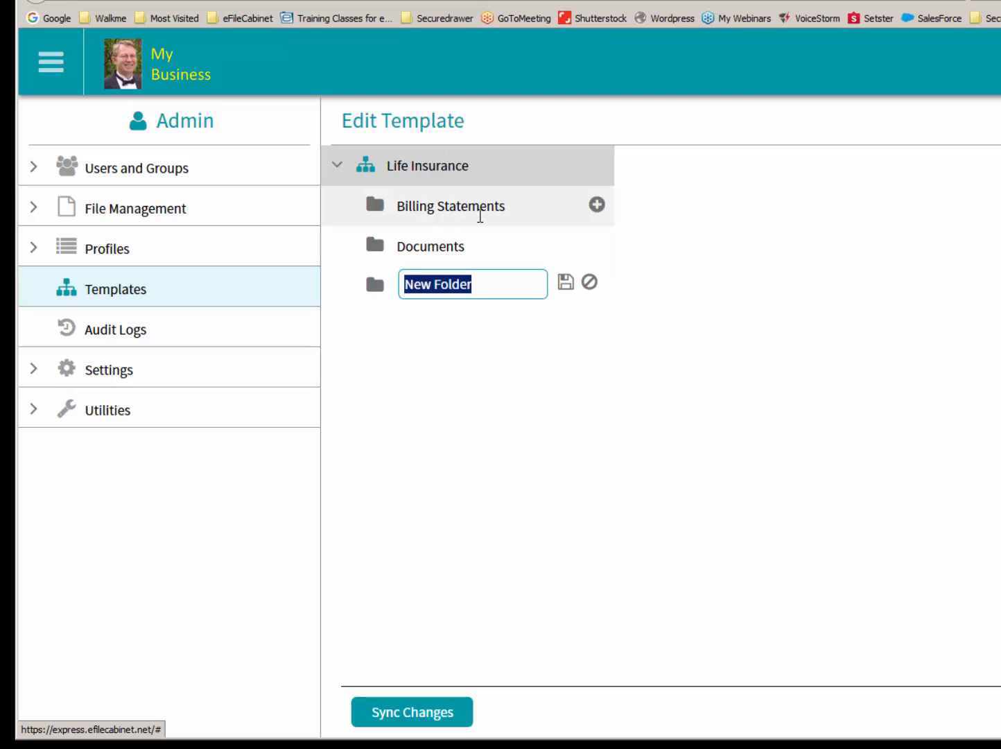
pyautogui.write('Me')
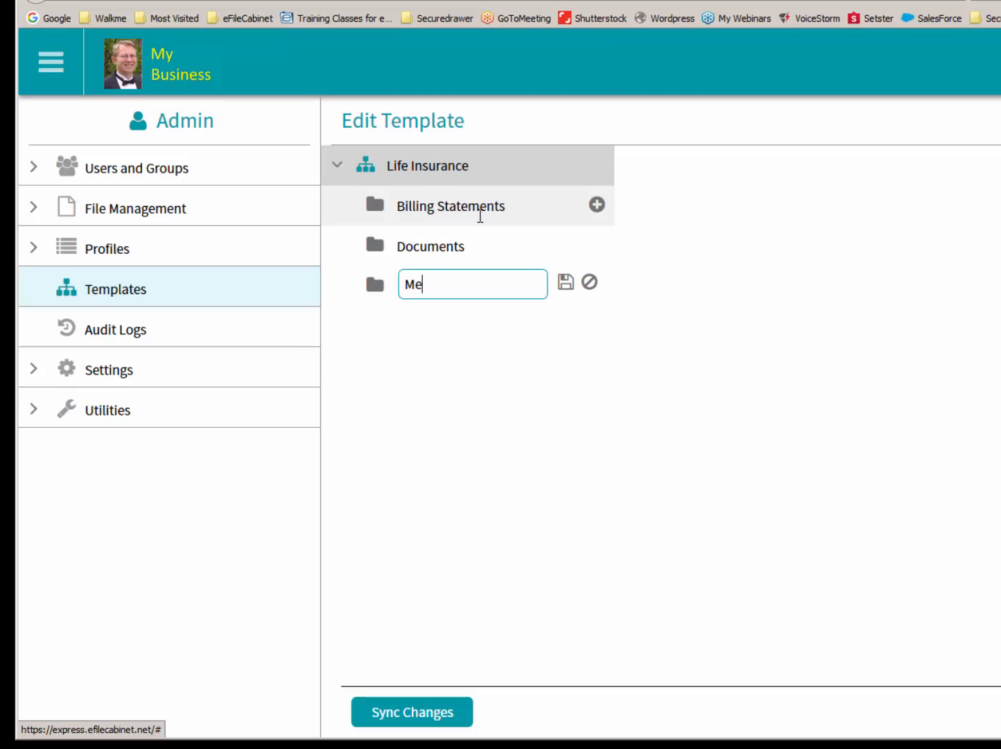
pyautogui.write('dical Examination')
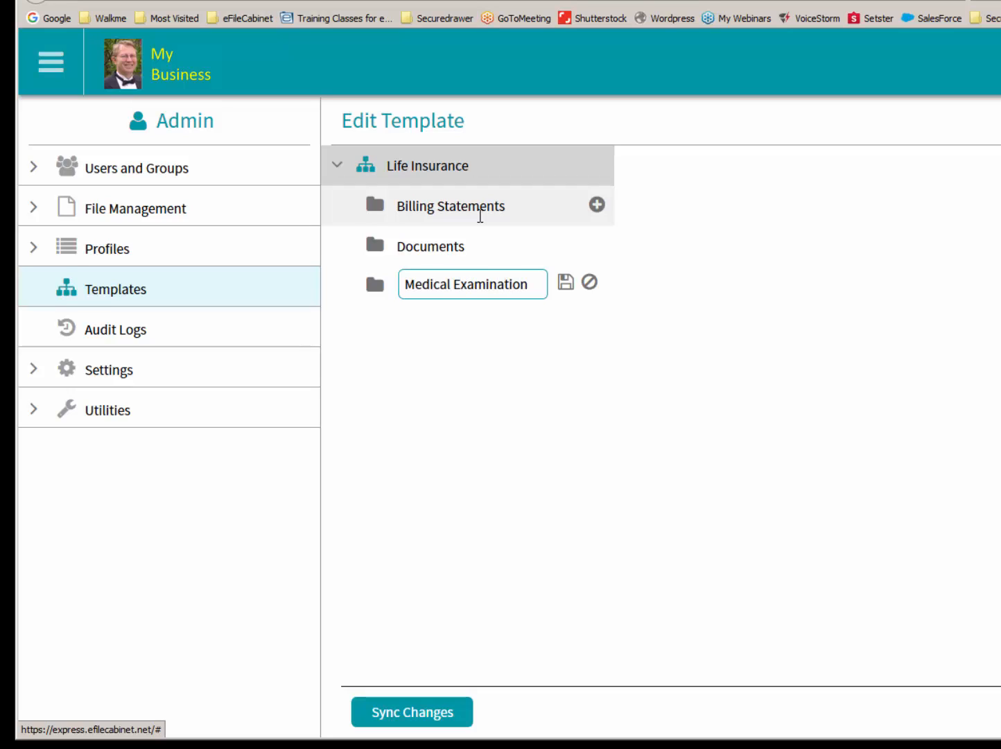
pyautogui.press('Return')
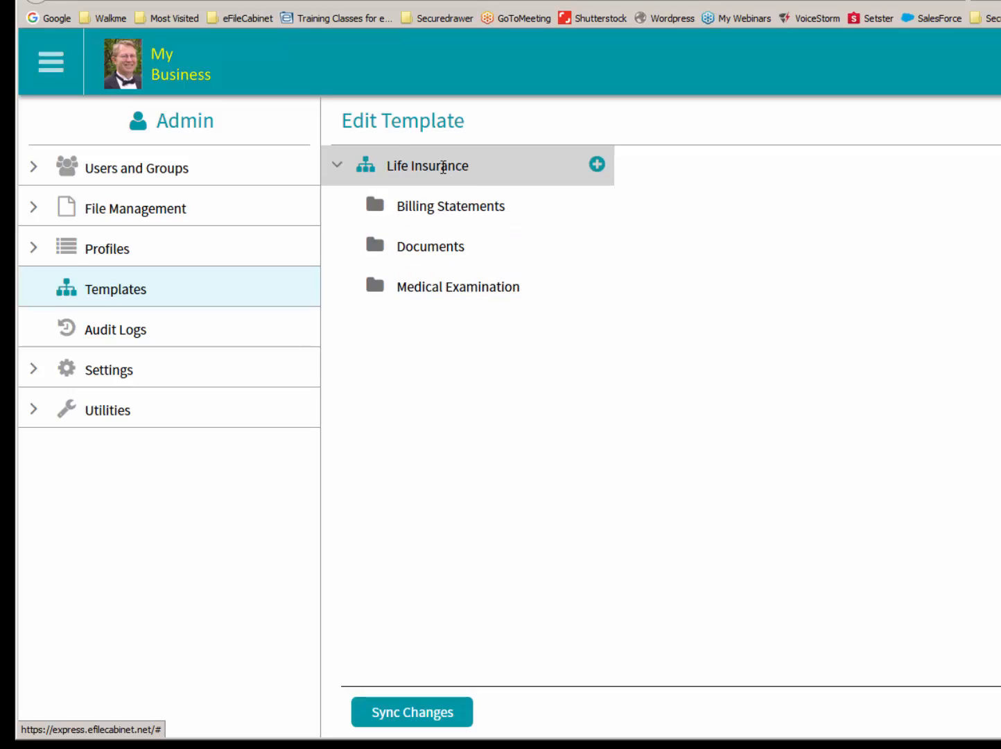
# - Add a folder named Life Policies directly under the Life Insurance template
pyautogui.rightClick(410, 159)
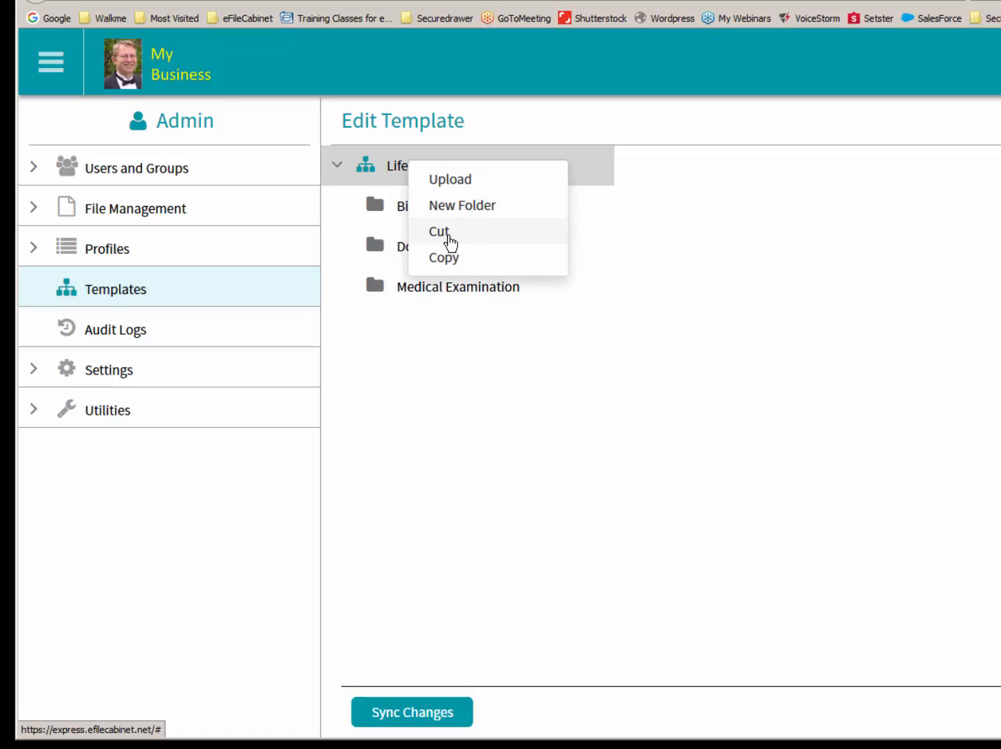
pyautogui.click(455, 206)
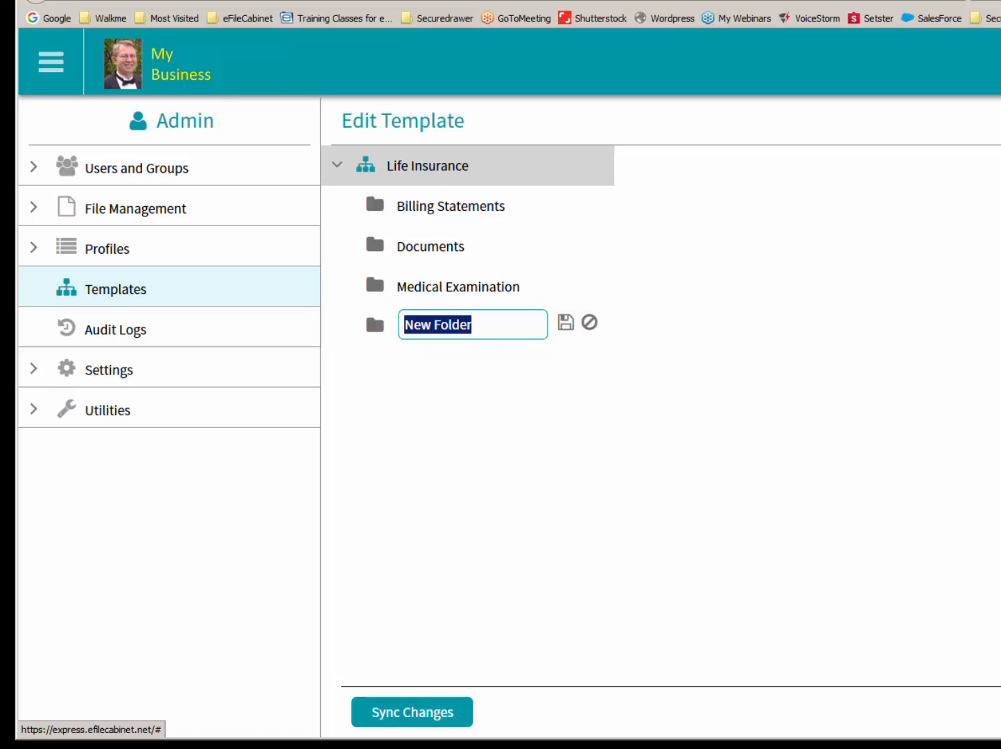
pyautogui.write('Life Policies')
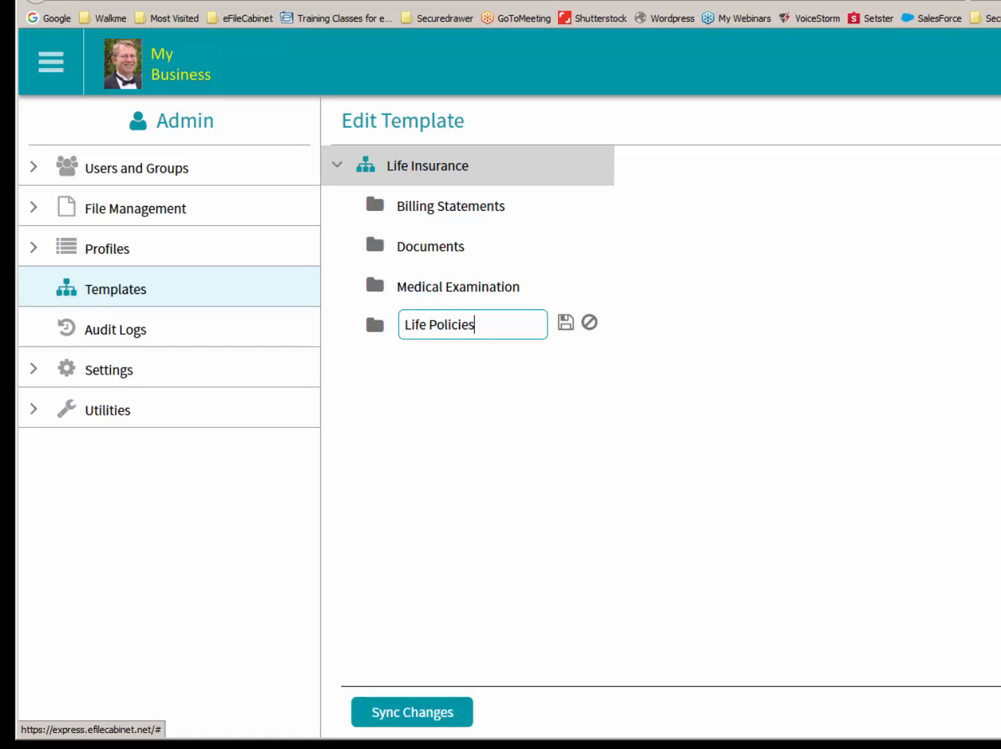
pyautogui.press('Return')
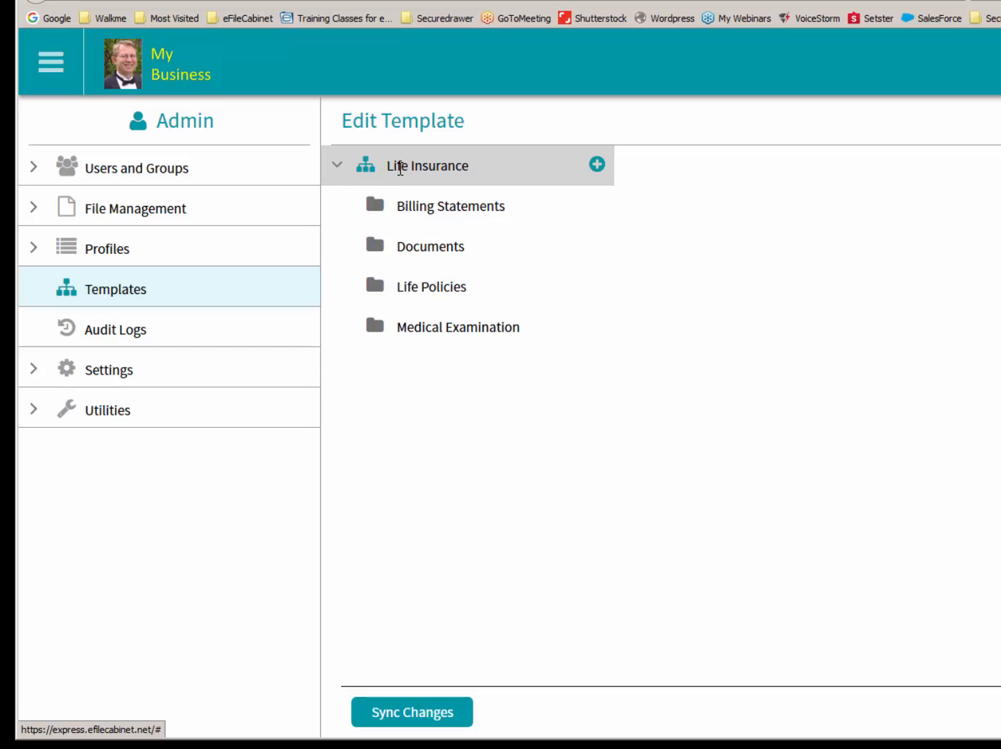
# - Add a folder named Annuities directly under the Life Insurance template
pyautogui.rightClick(400, 170)
pyautogui.click(429, 217)
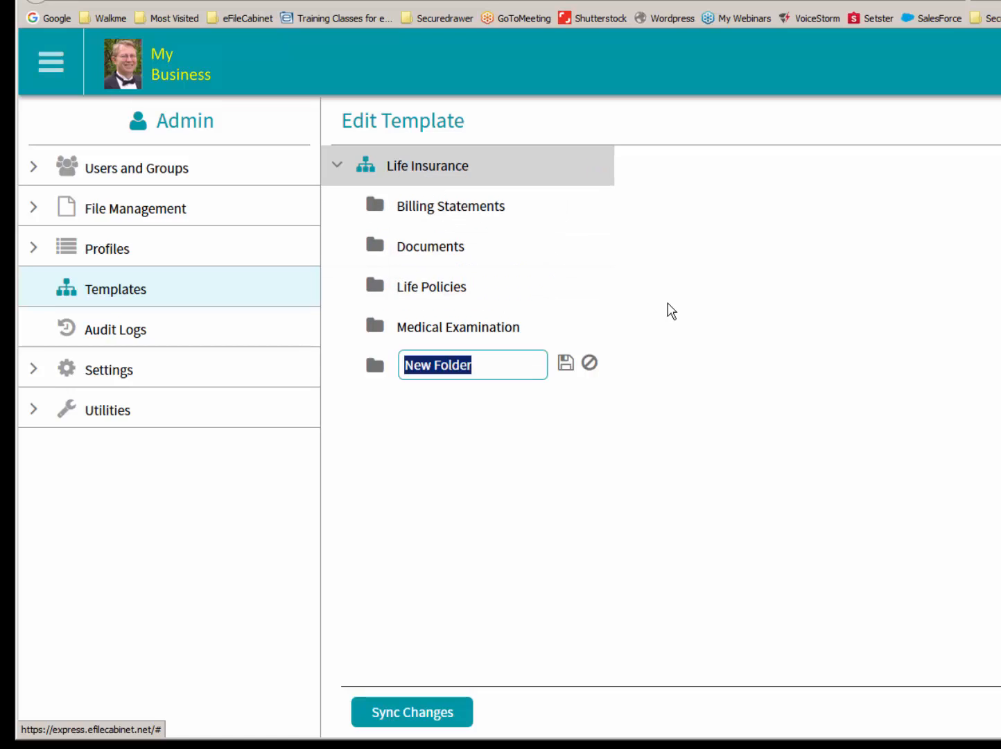
pyautogui.write('Ann')
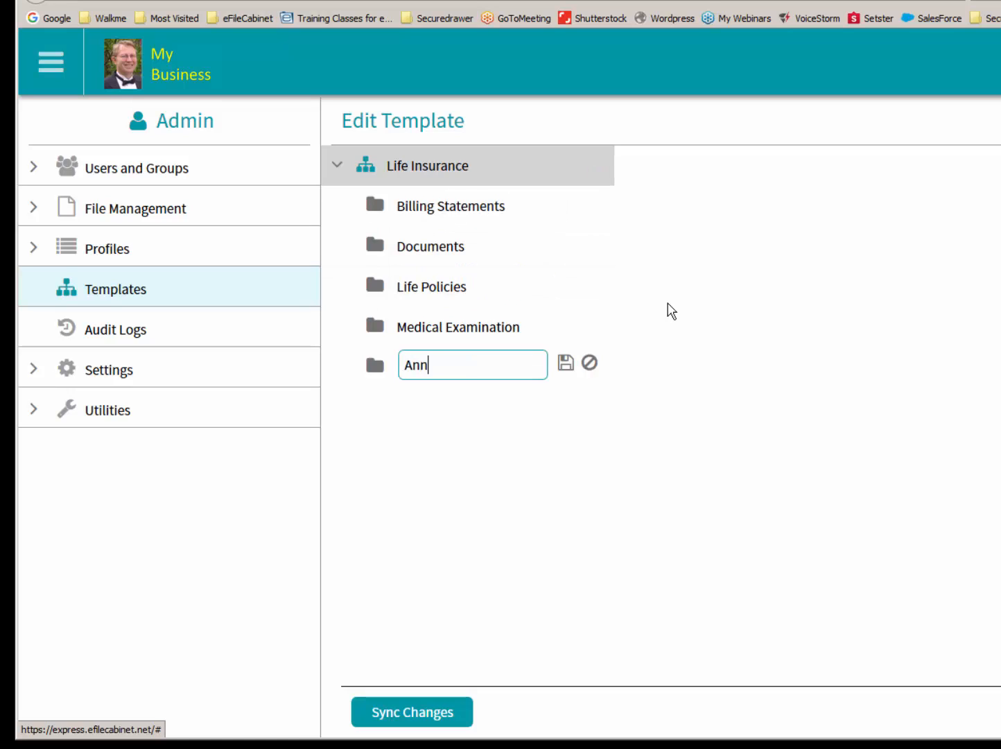
pyautogui.write('uities')
pyautogui.press('Return')
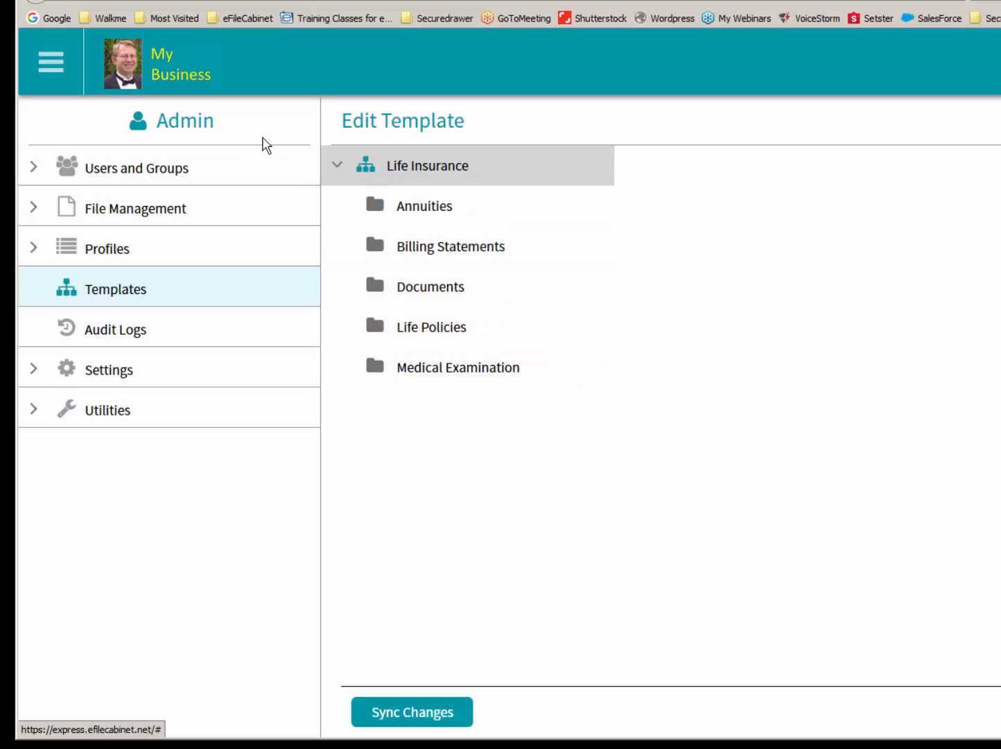
# - Return to the home file view and apply the Insurance library's Life Insurance template to the sixth drawer in the Clients cabinet
pyautogui.click(118, 72)
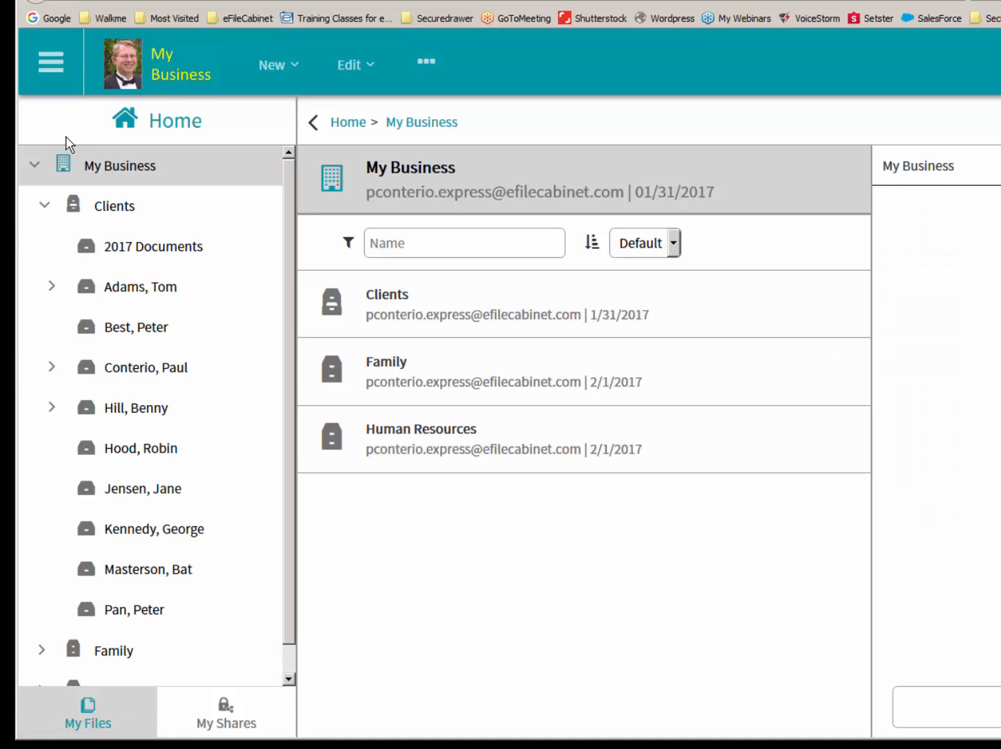
pyautogui.click(135, 452)
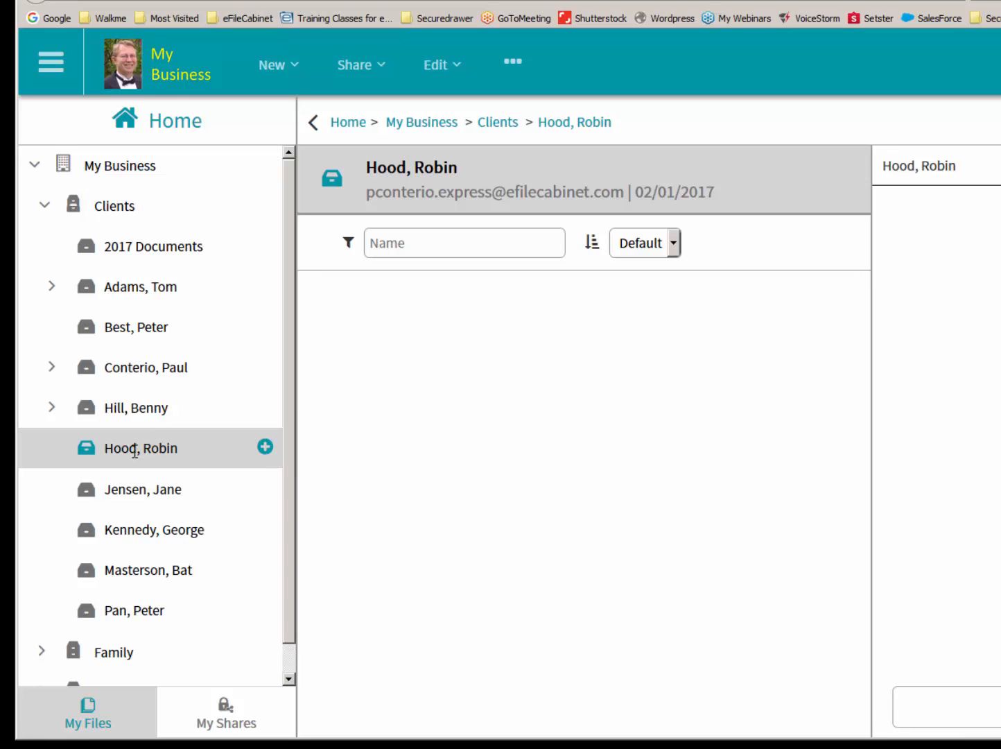
pyautogui.rightClick(135, 455)
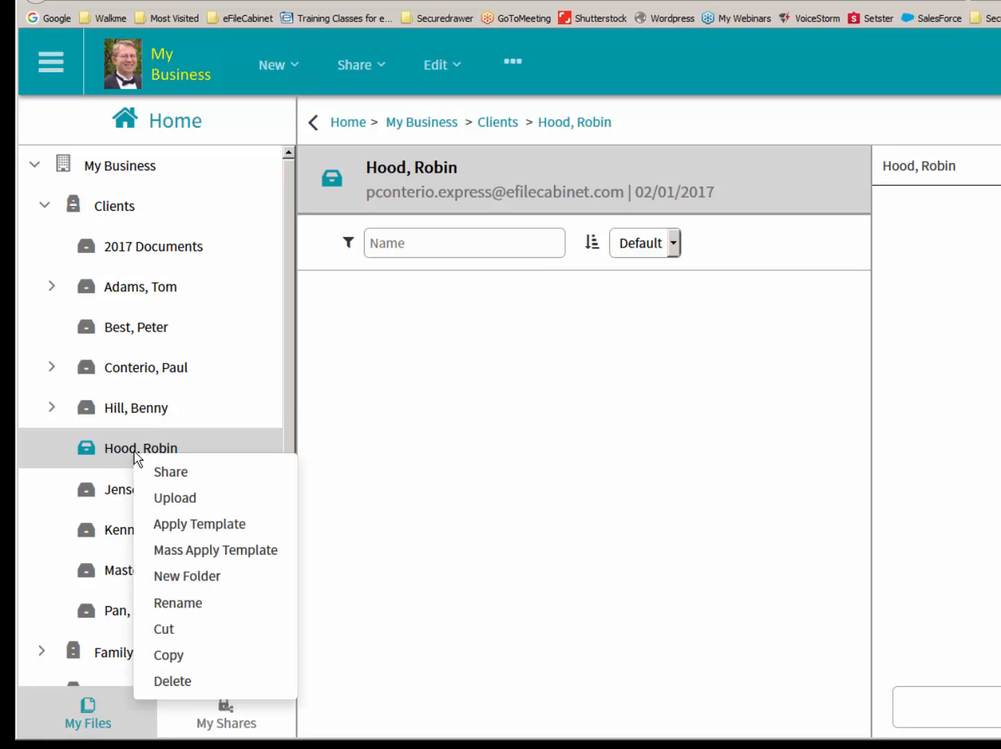
pyautogui.click(184, 526)
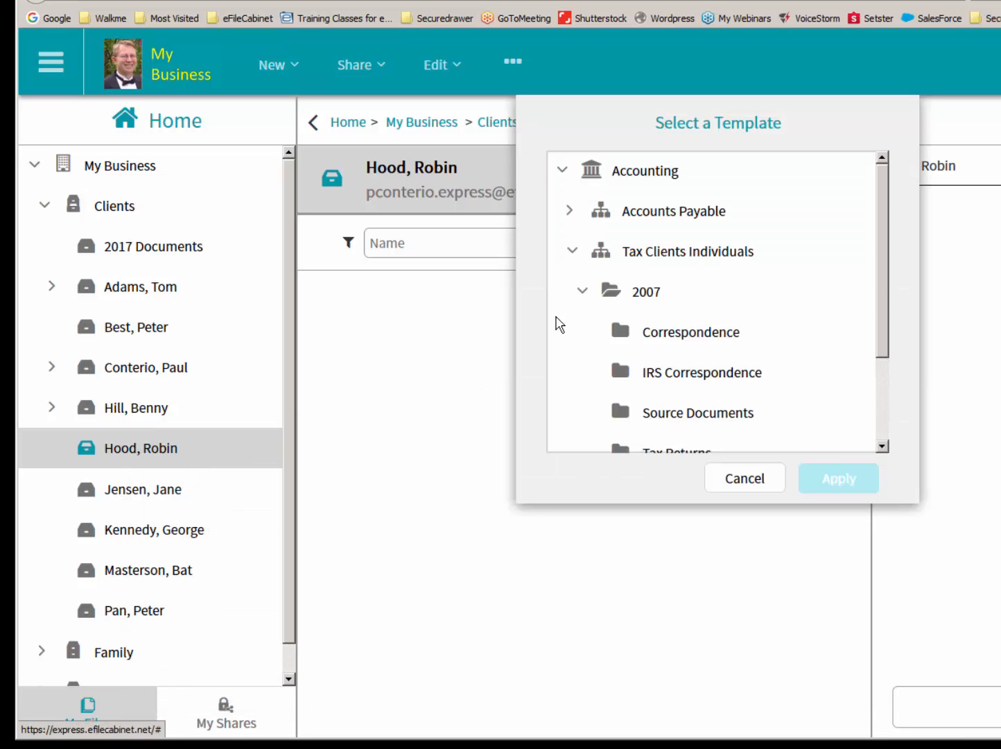
pyautogui.click(562, 170)
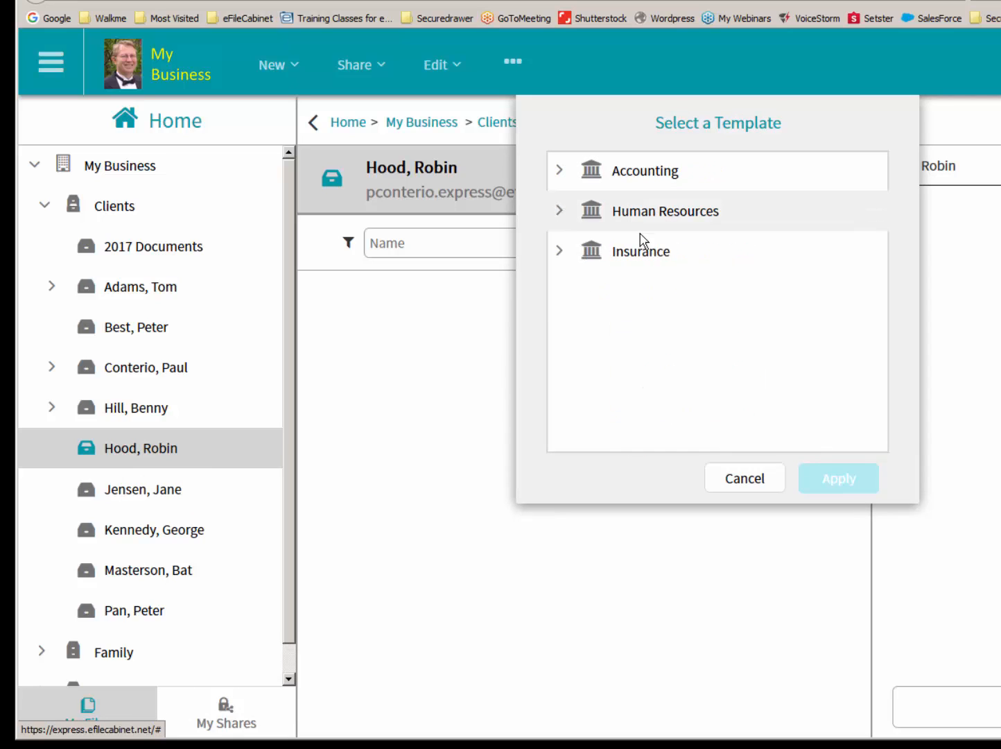
pyautogui.click(561, 251)
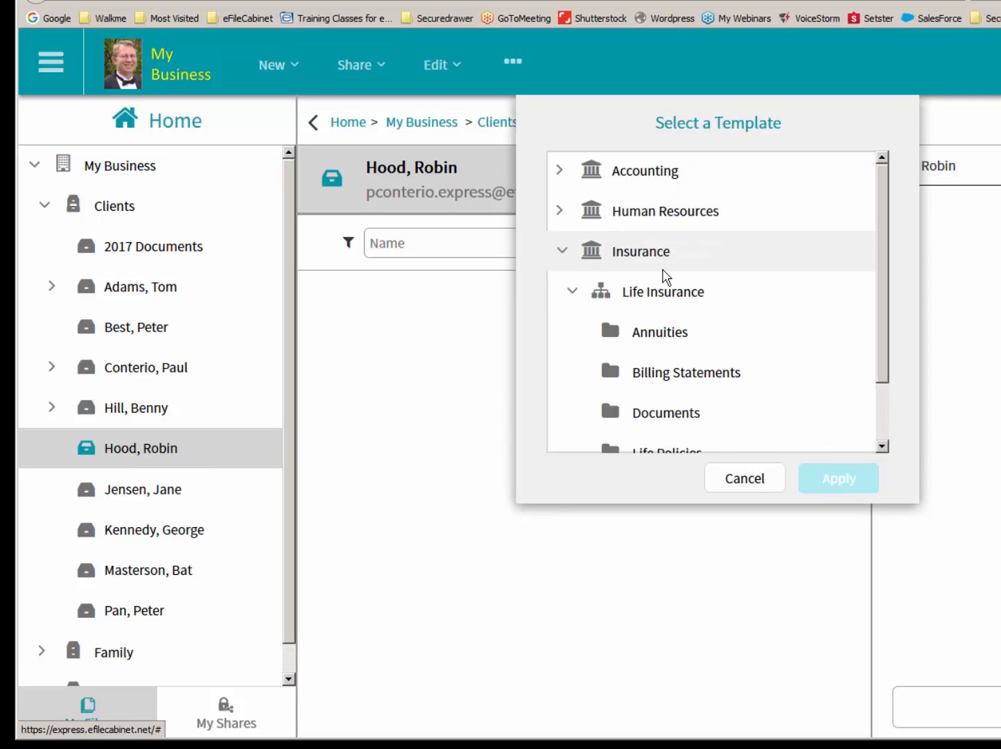
pyautogui.click(651, 291)
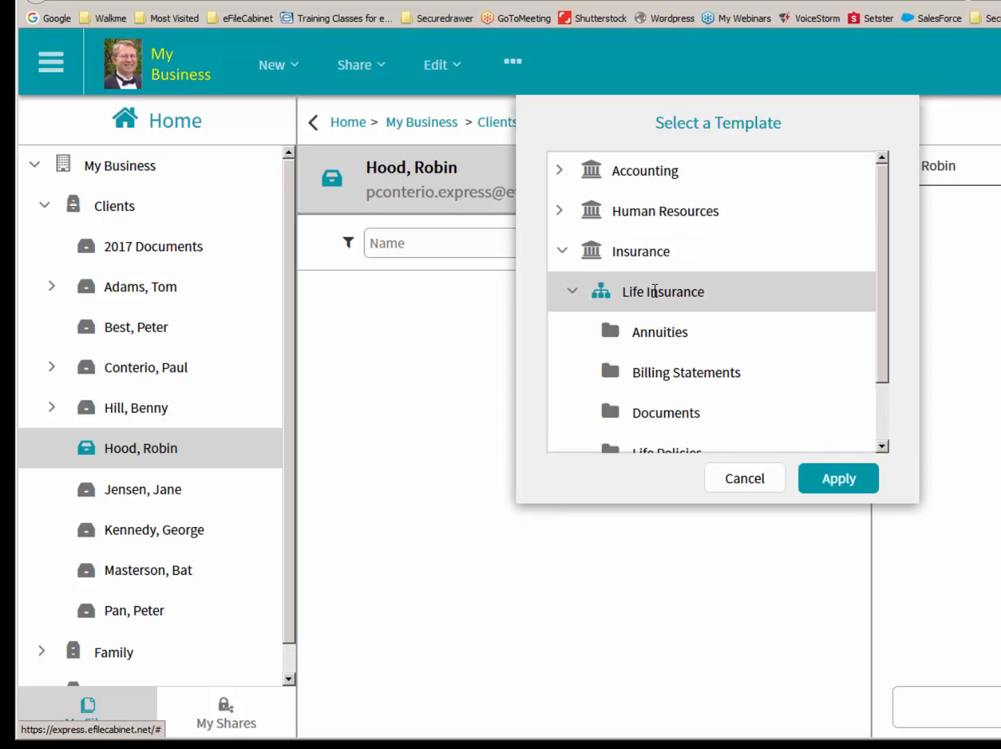
pyautogui.click(839, 479)
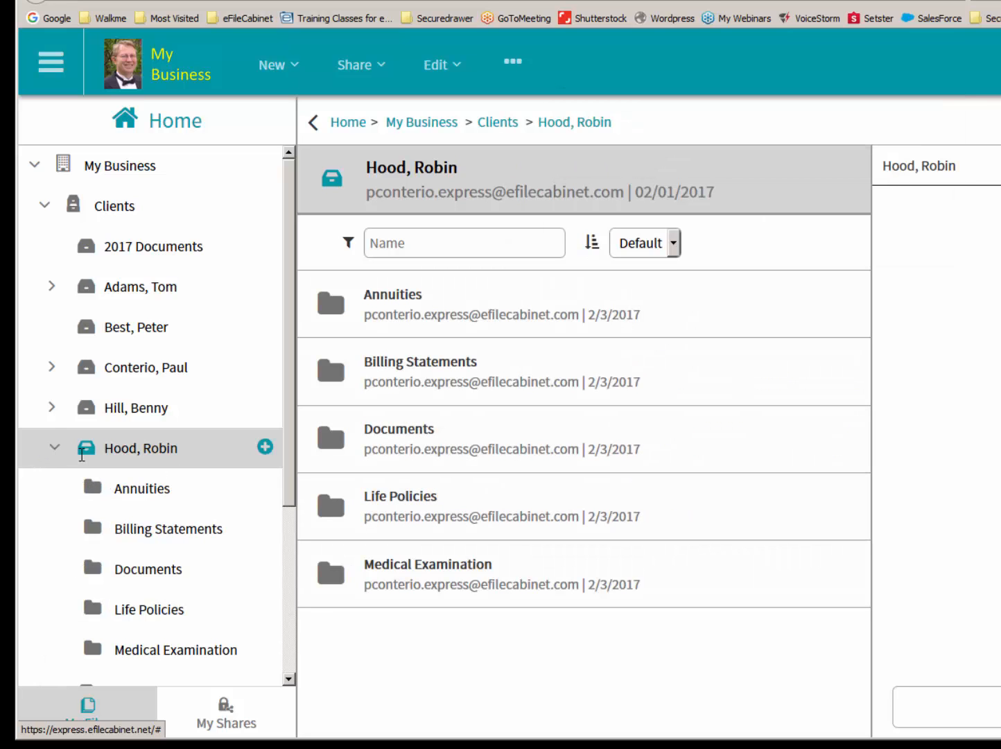
pyautogui.moveTo(291, 409); pyautogui.dragTo(292, 507)
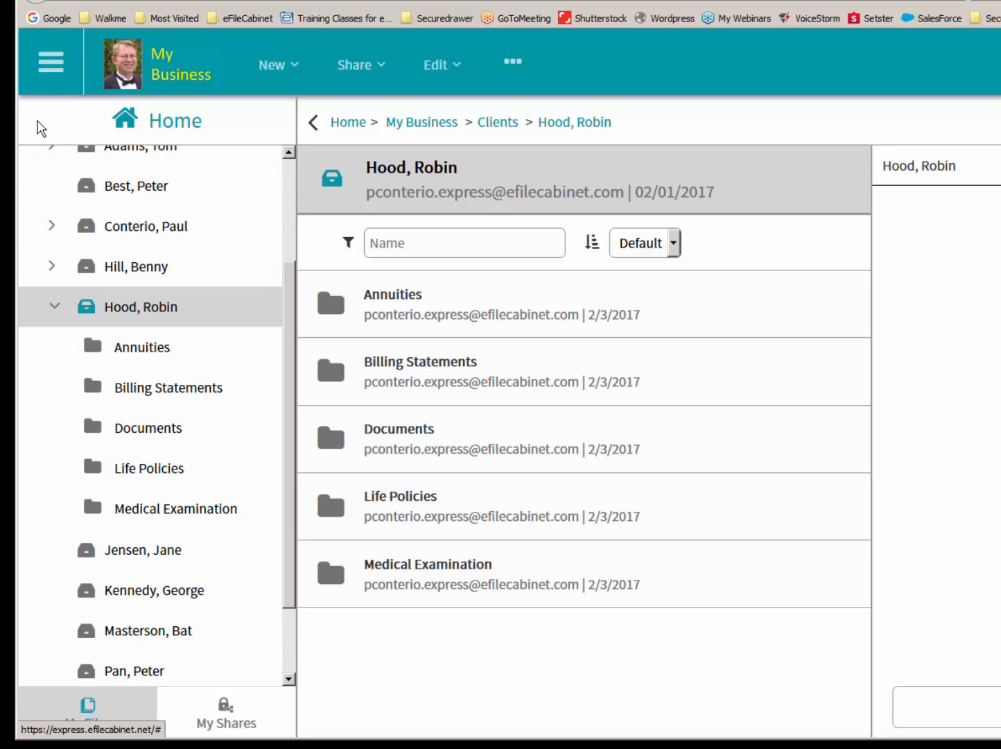
# - Reopen the Life Insurance template in the Insurance library and upload Beneficiary Form.pdf from the Desktop into its Documents folder
pyautogui.click(53, 74)
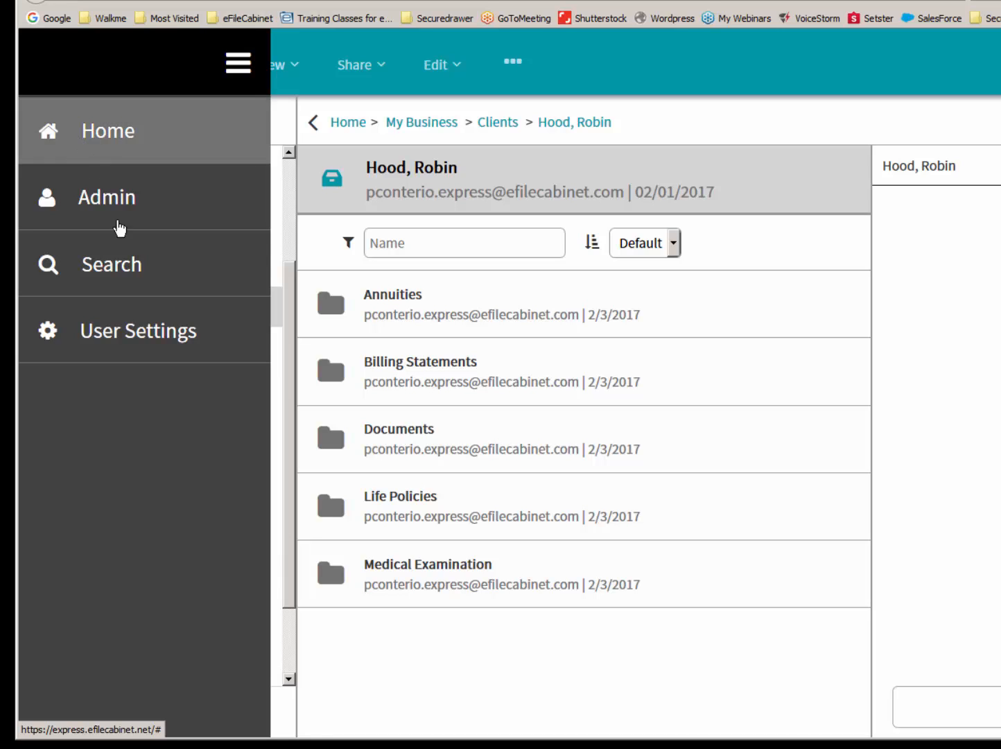
pyautogui.click(116, 203)
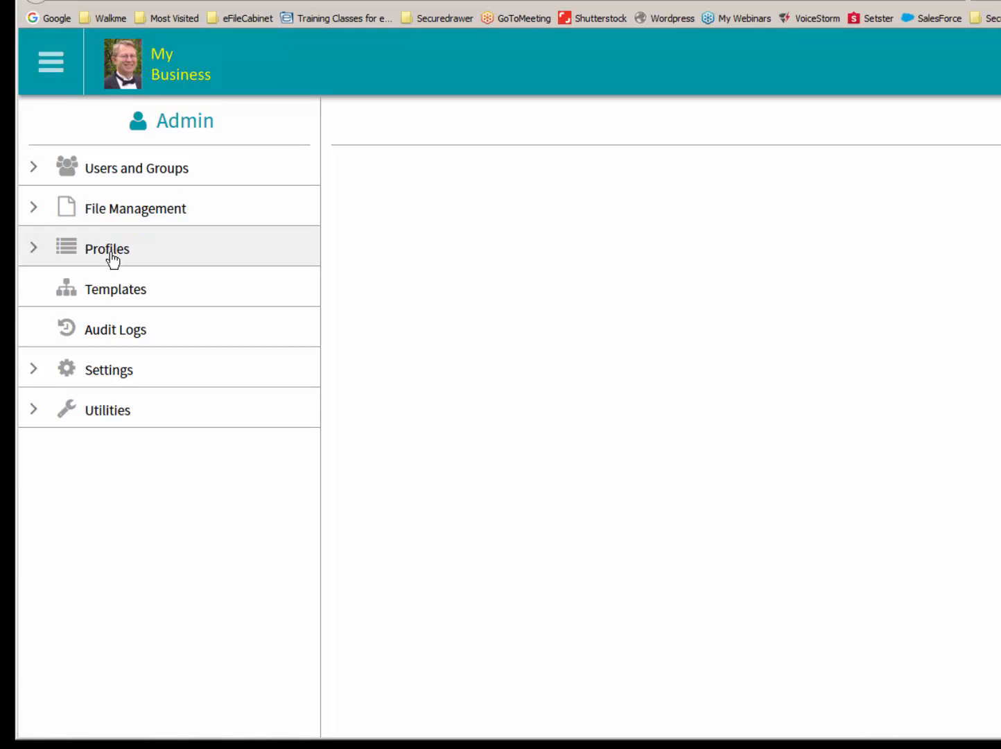
pyautogui.click(114, 291)
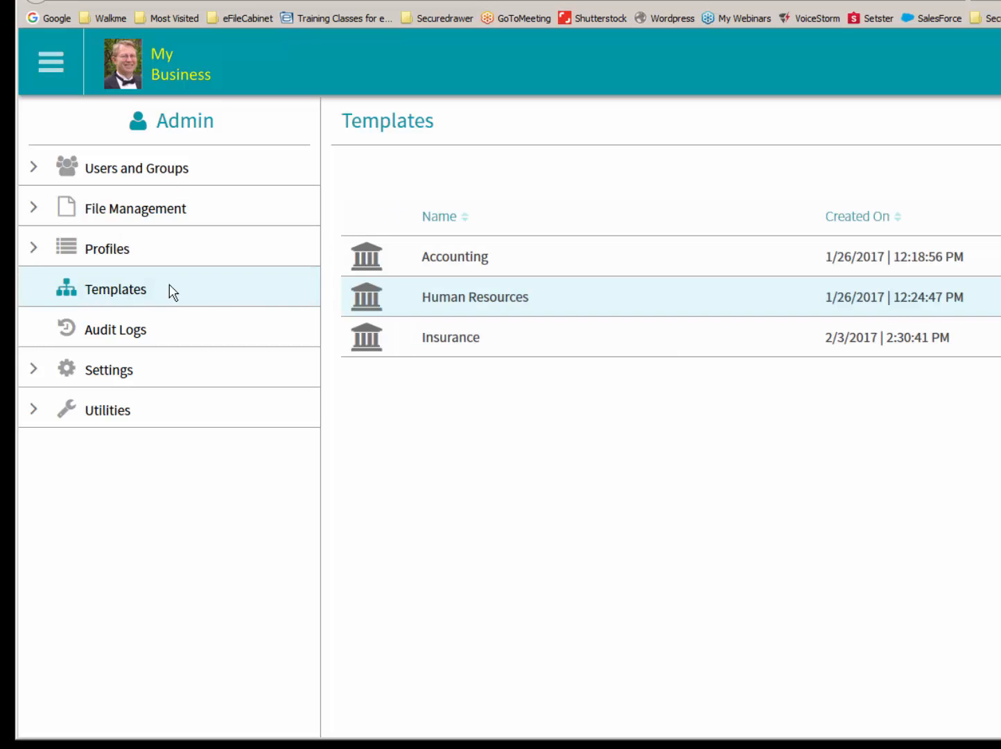
pyautogui.click(434, 339)
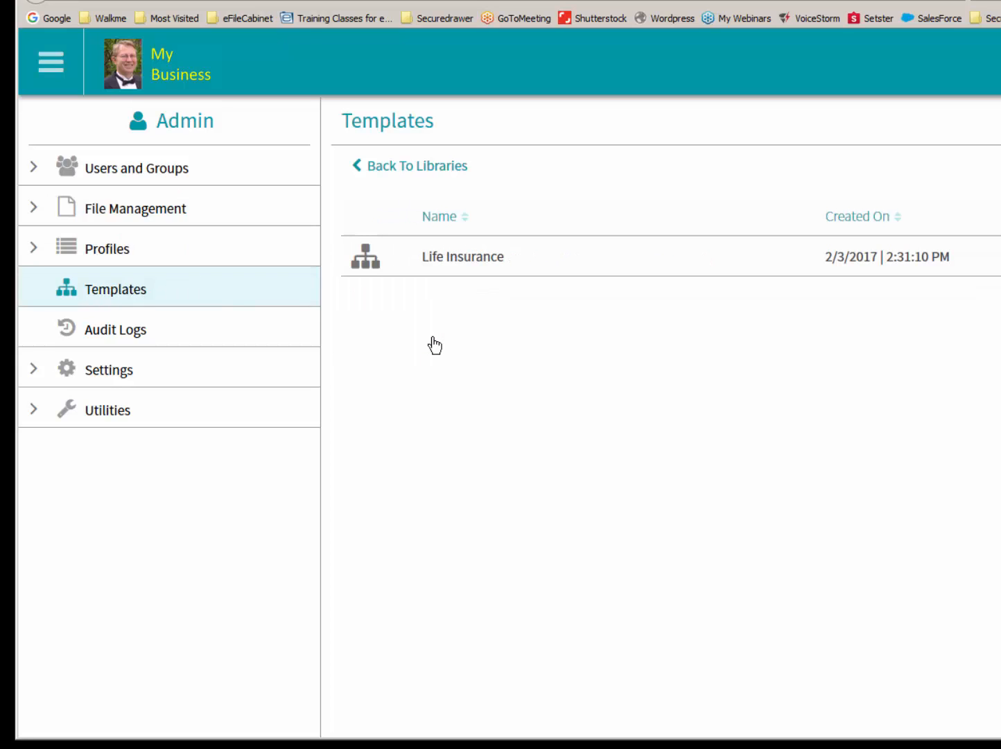
pyautogui.click(441, 262)
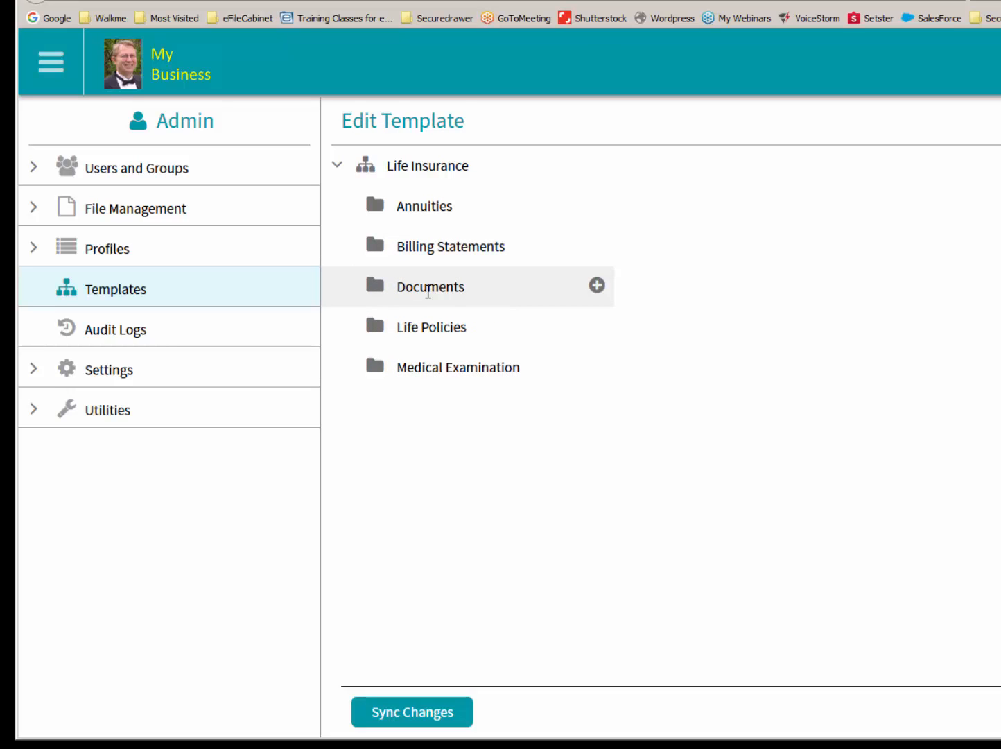
pyautogui.rightClick(428, 290)
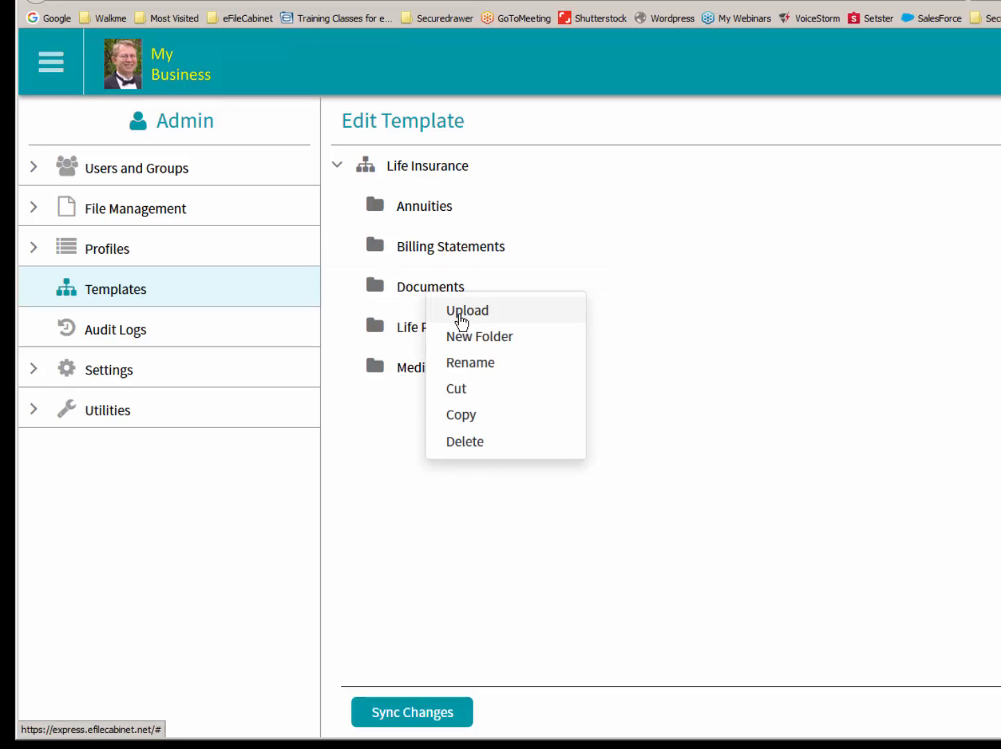
pyautogui.click(459, 315)
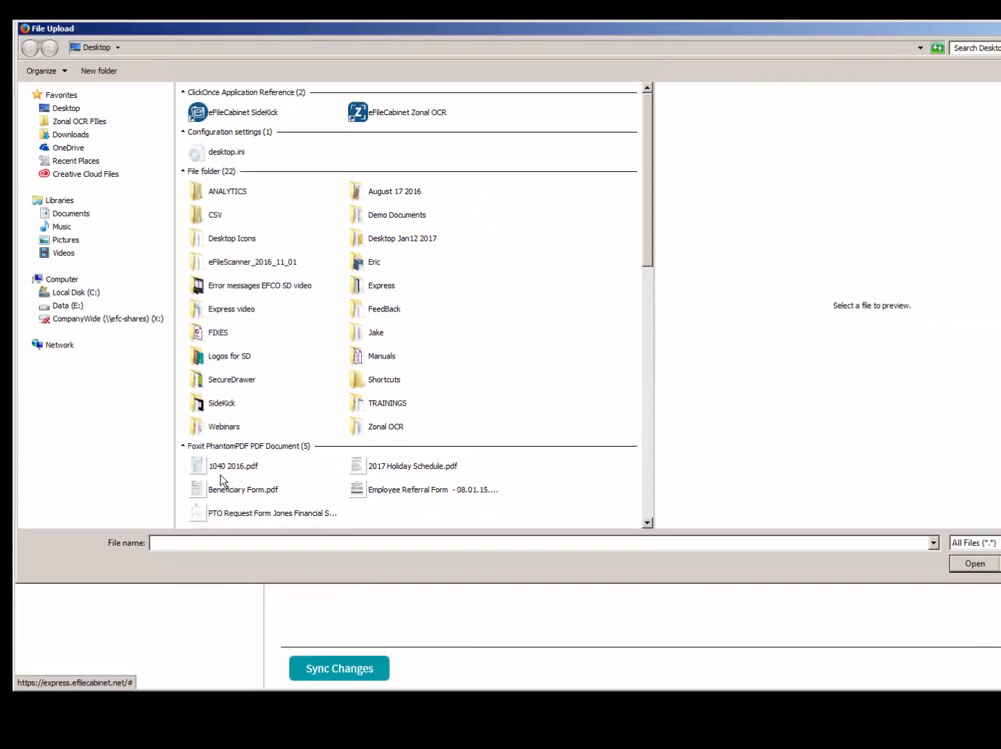
pyautogui.click(222, 487)
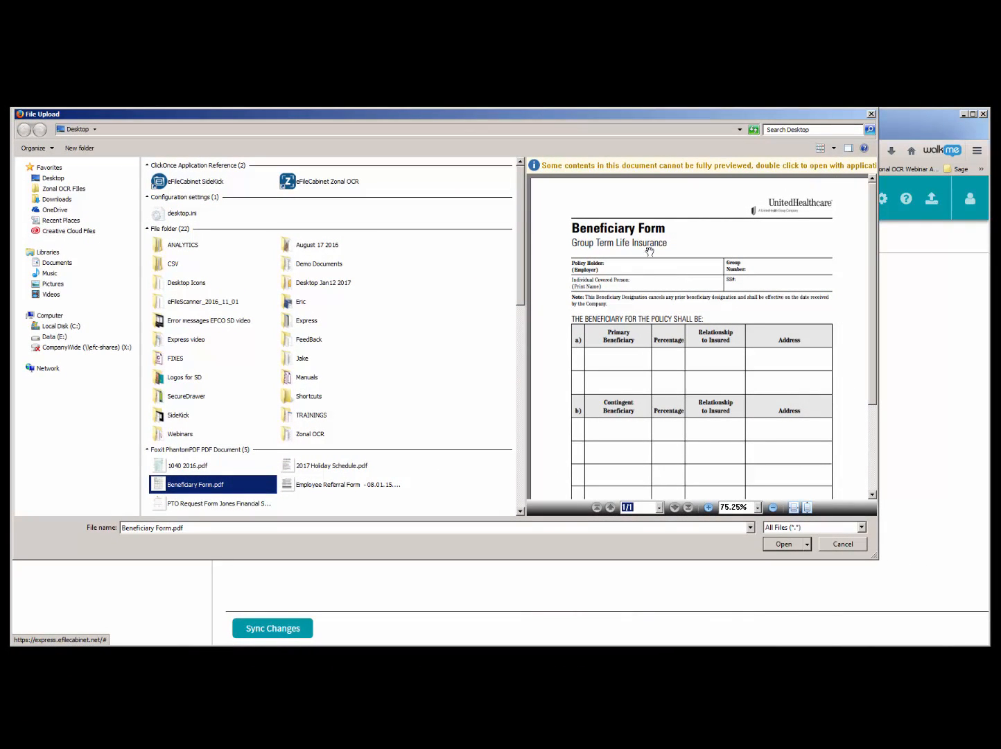
pyautogui.click(792, 547)
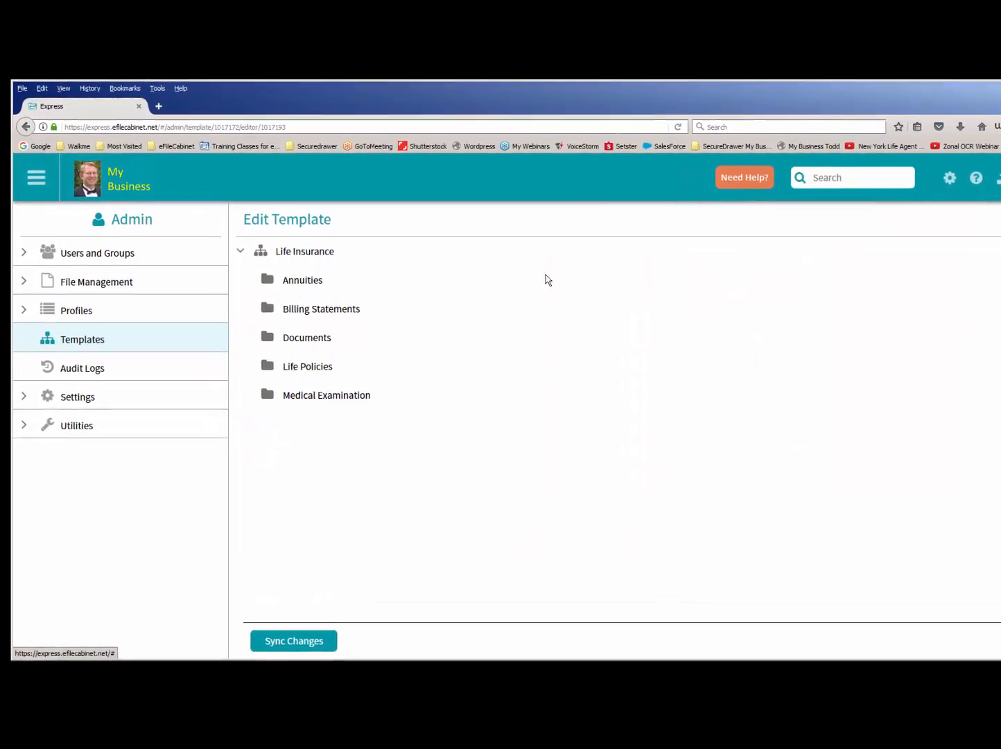
# - Reload the template page and expand the Life Insurance template's Documents folder to check its contents
pyautogui.click(678, 127)
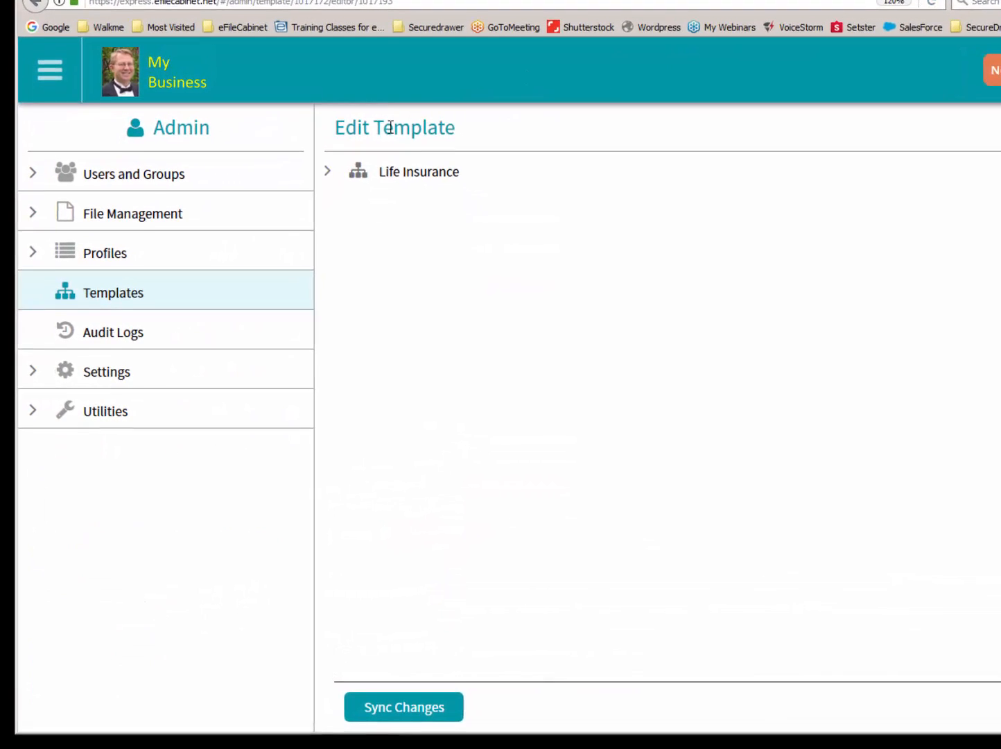
pyautogui.click(399, 173)
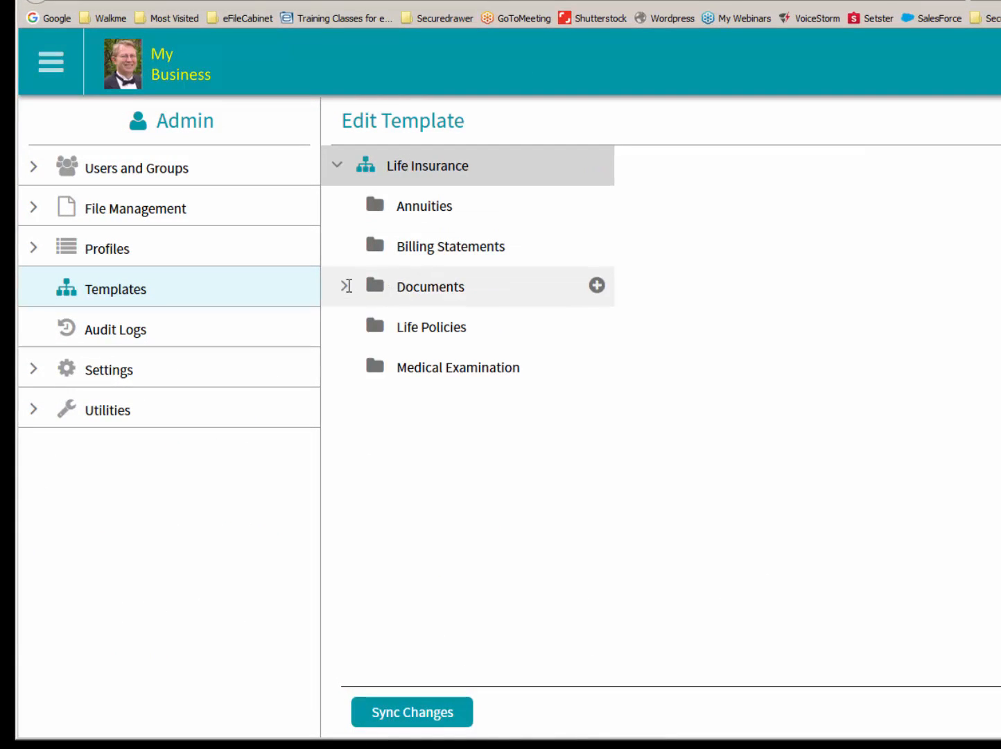
pyautogui.click(345, 286)
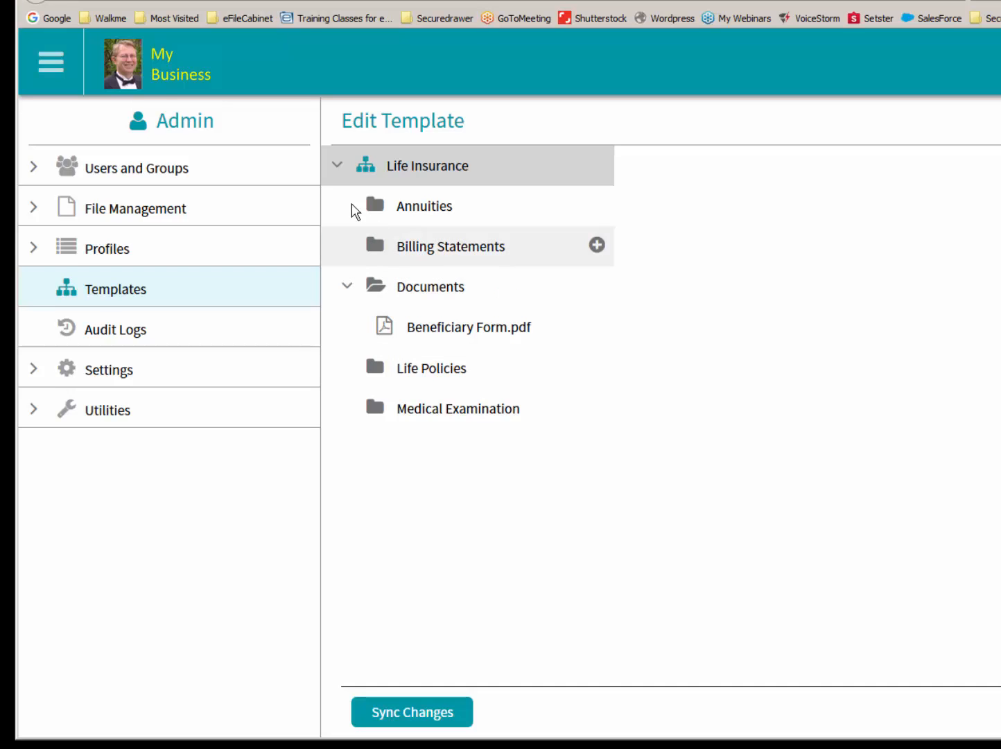
# - Back in the home file view, apply the Life Insurance template to the seventh drawer in the Clients cabinet and expand that drawer
pyautogui.click(118, 70)
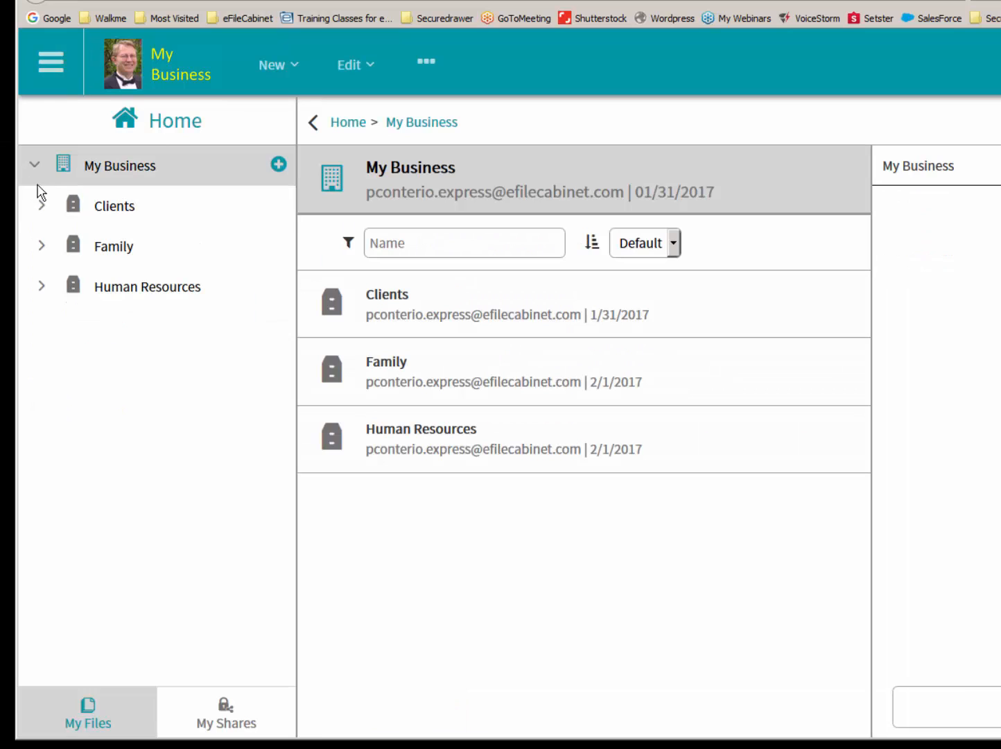
pyautogui.click(42, 206)
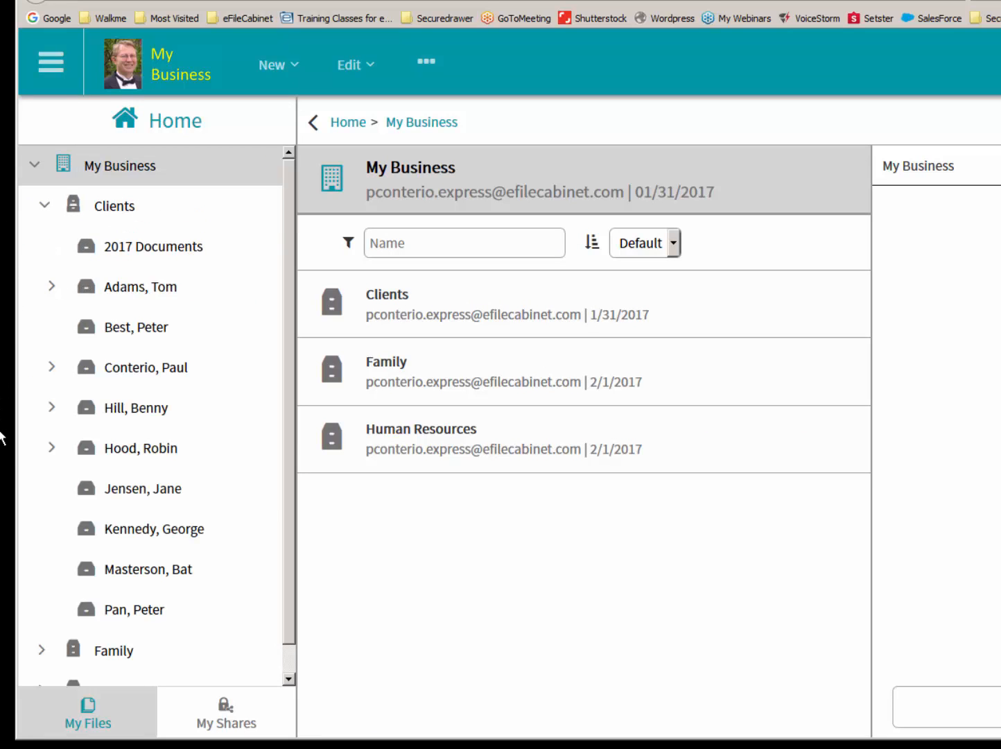
pyautogui.click(141, 490)
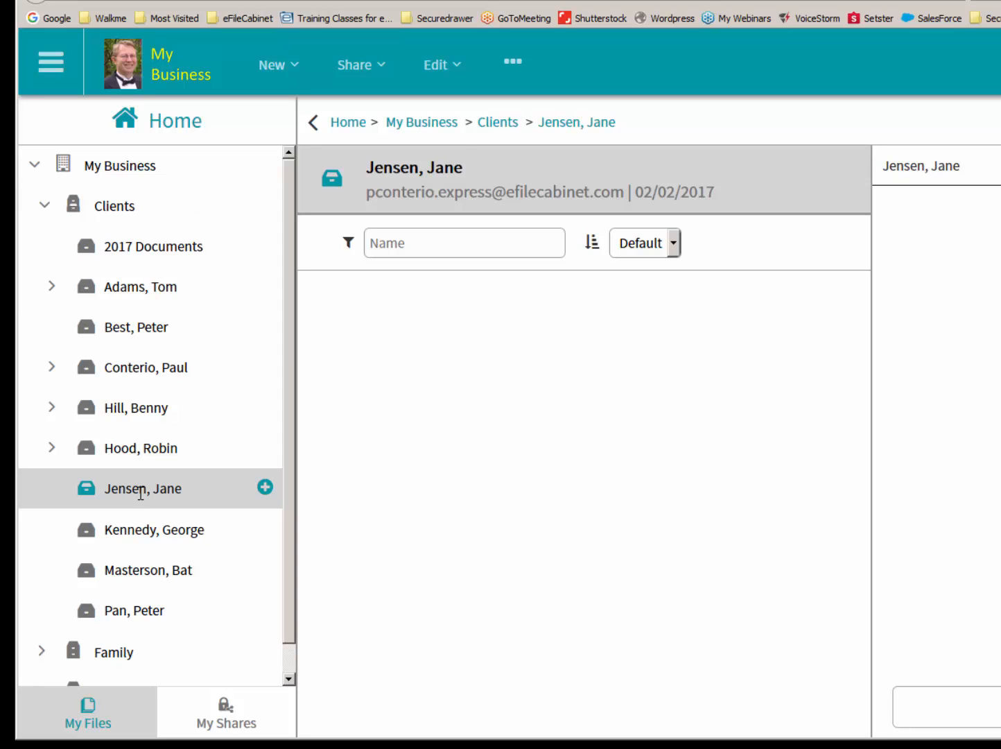
pyautogui.rightClick(141, 493)
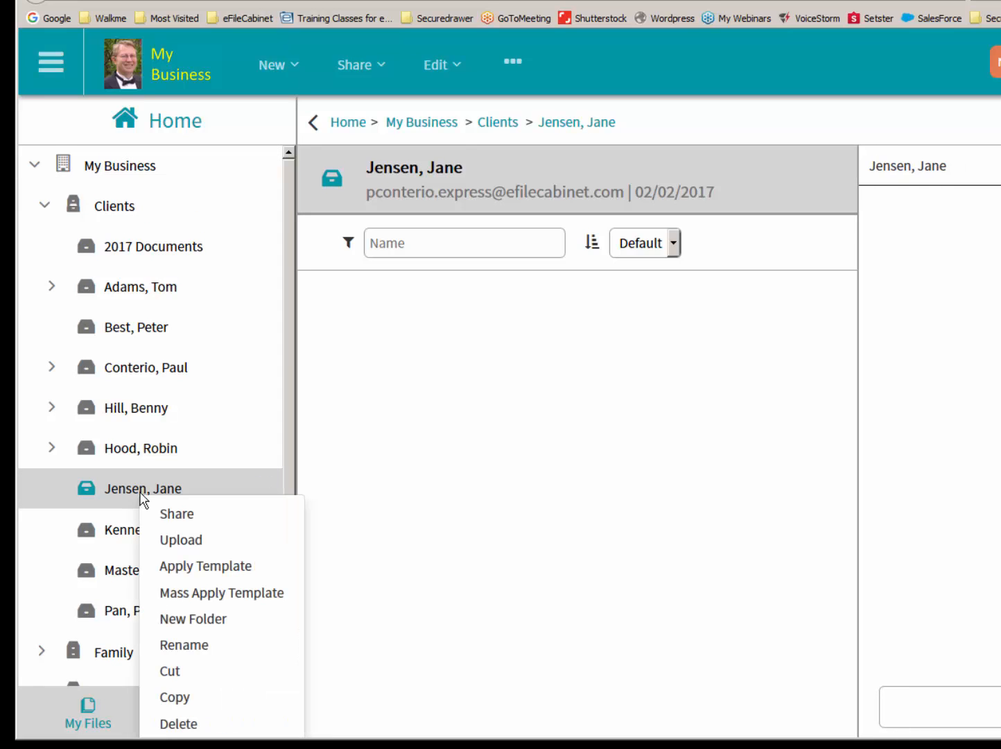
pyautogui.click(201, 576)
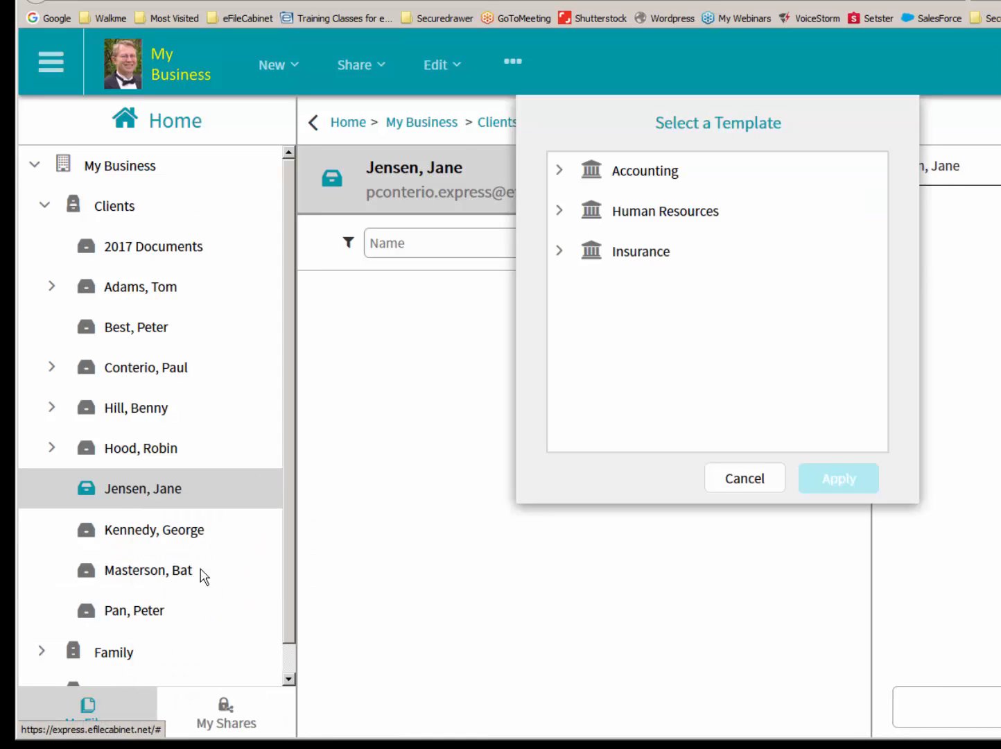
pyautogui.click(559, 251)
pyautogui.click(642, 288)
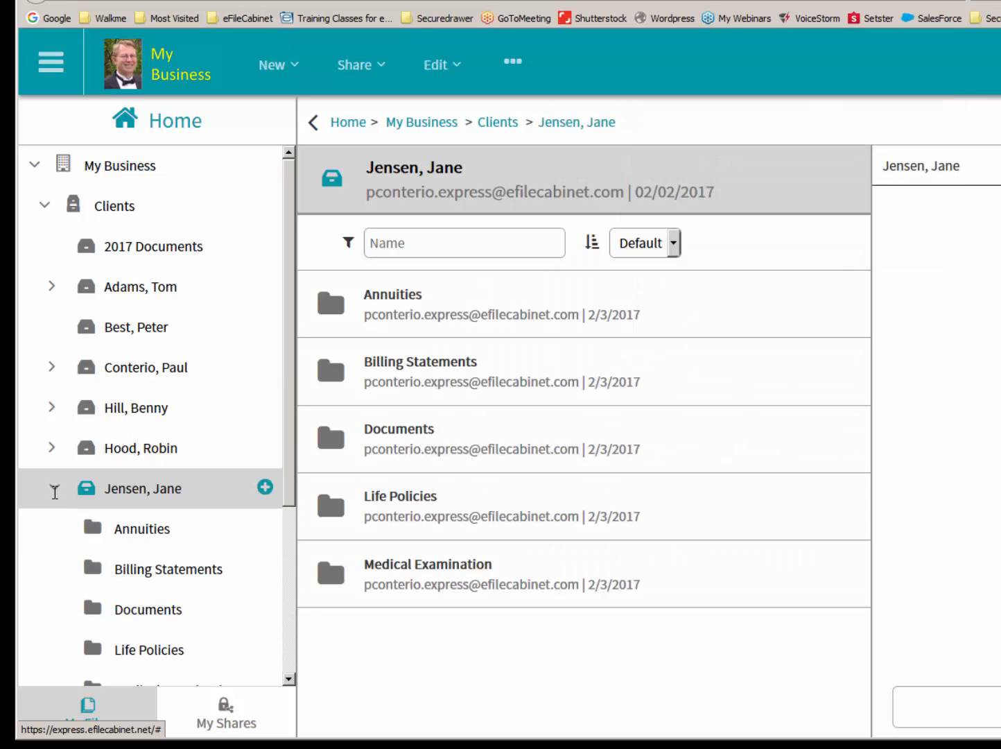
pyautogui.click(54, 487)
pyautogui.click(55, 489)
pyautogui.moveTo(293, 405); pyautogui.dragTo(270, 521)
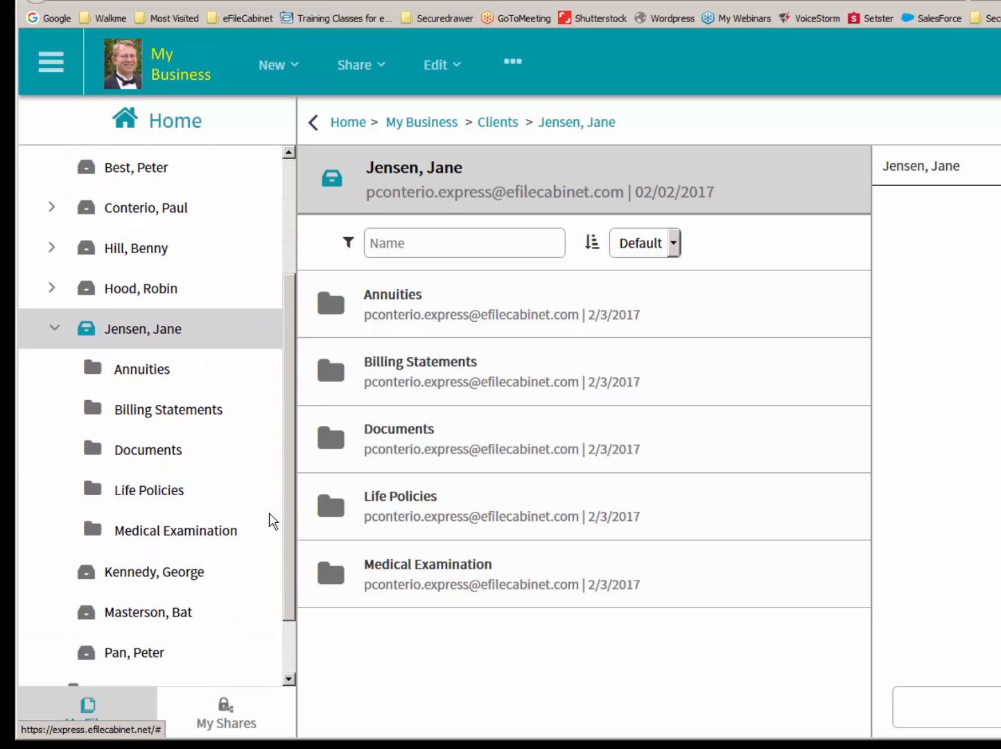
# - Open the Documents folder in the seventh Clients drawer, preview Beneficiary Form.pdf, and collapse that drawer
pyautogui.click(108, 452)
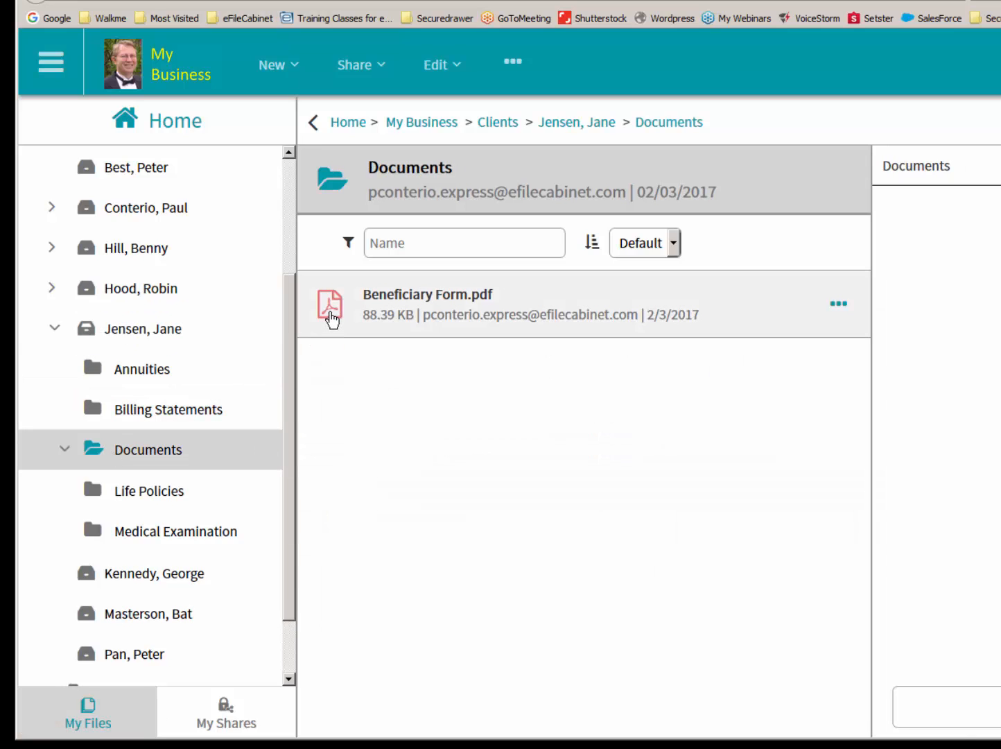
pyautogui.click(331, 318)
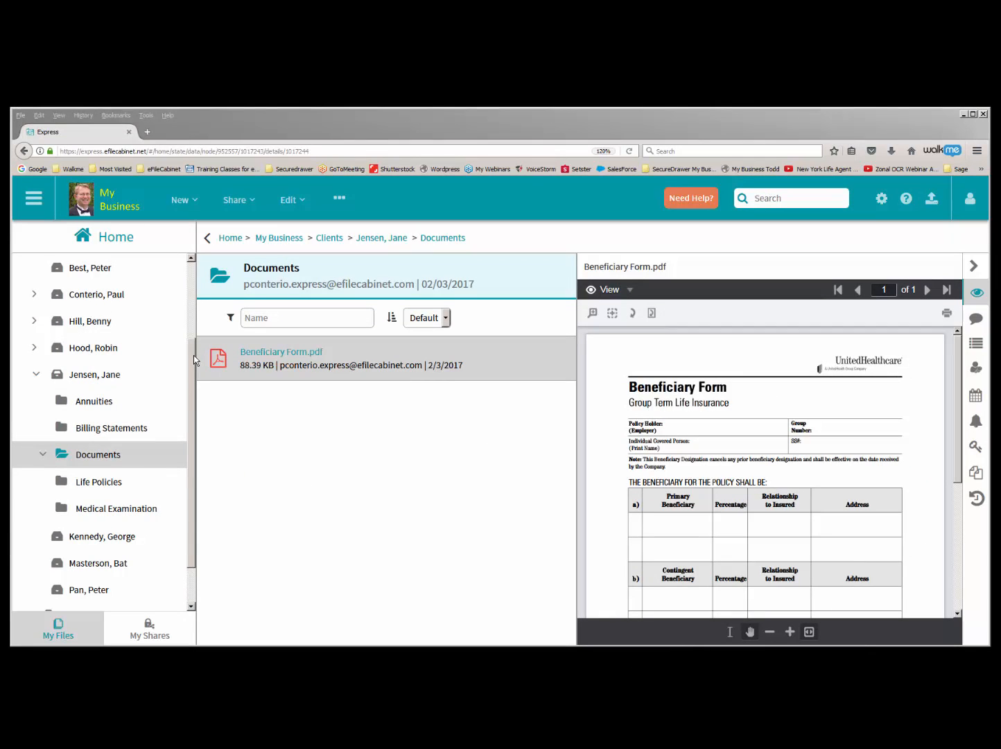
pyautogui.moveTo(193, 355); pyautogui.dragTo(189, 285)
pyautogui.click(76, 293)
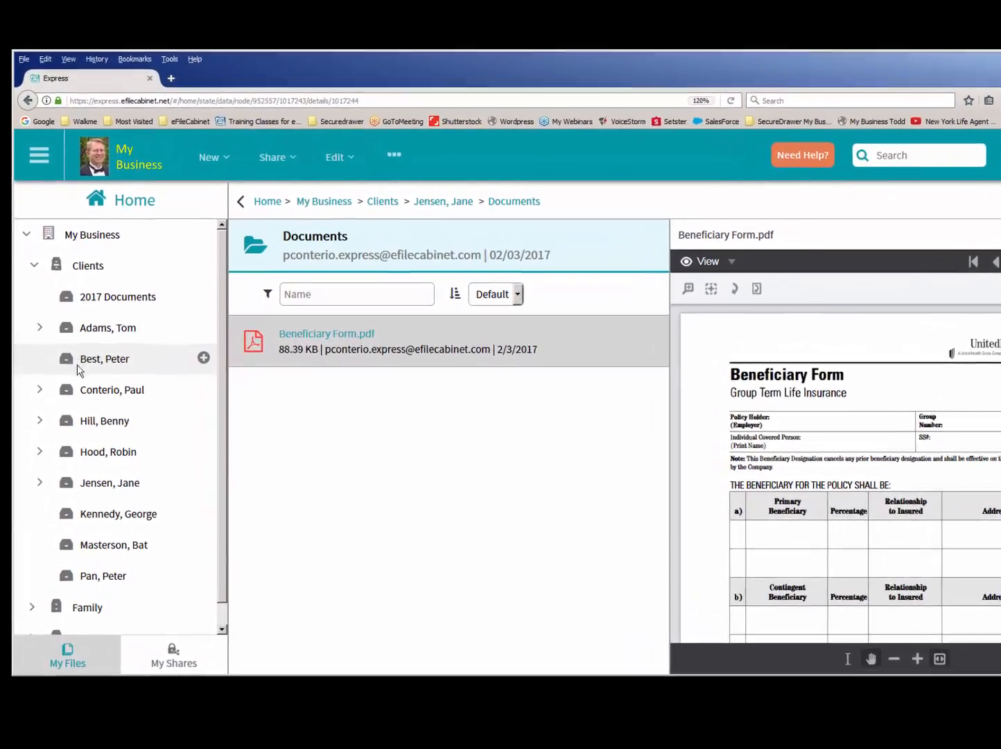
# - Expand the fourth drawer in the Clients cabinet and its 2007 folder to check the subfolders, and collapse the drawer
pyautogui.click(39, 392)
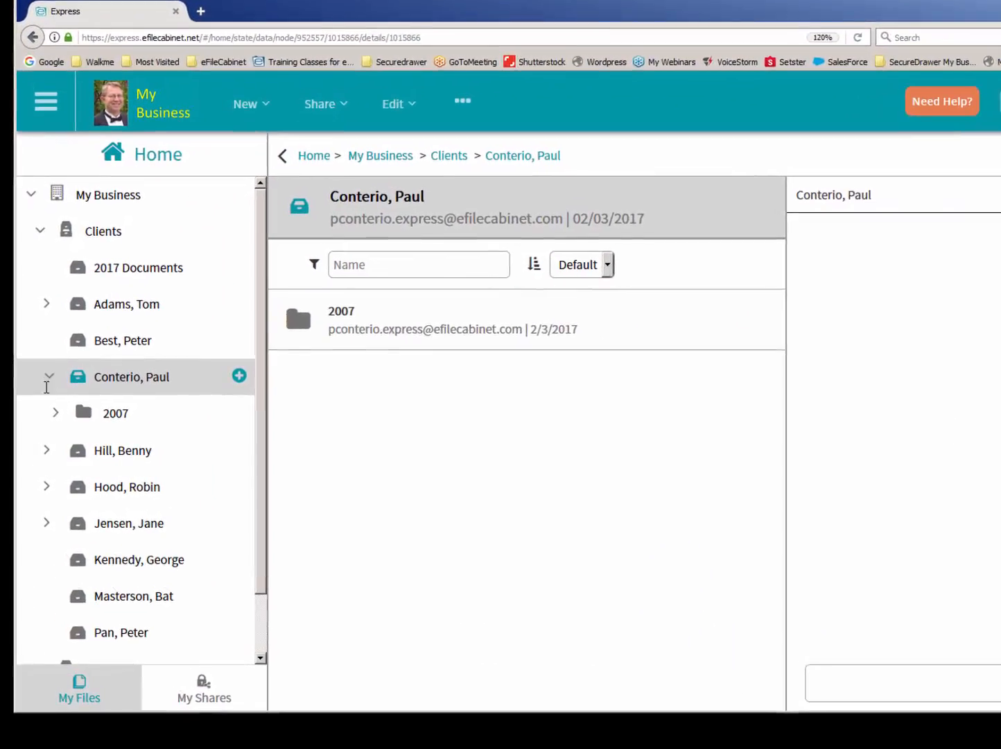
pyautogui.click(56, 413)
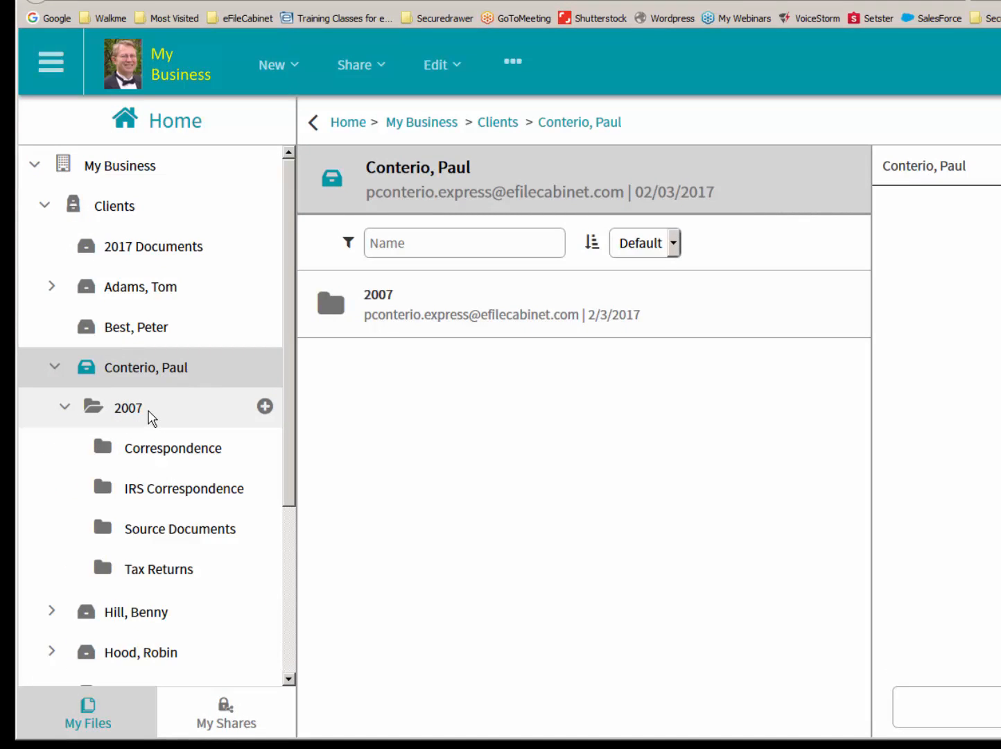
pyautogui.click(55, 366)
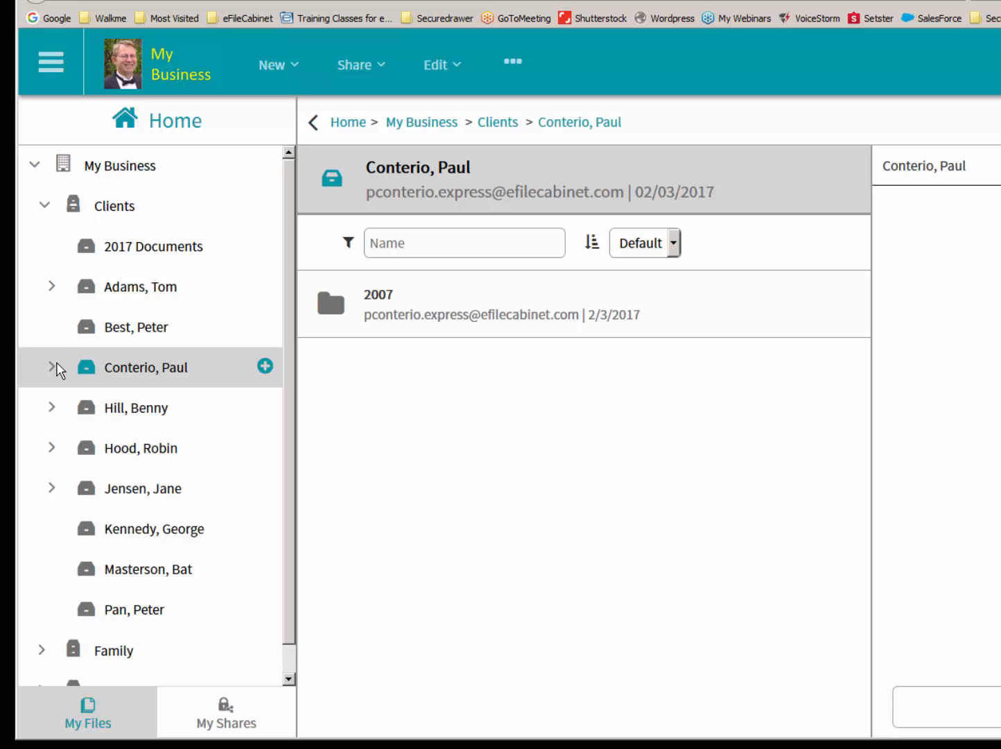
# - Open the Accounting library's Tax Clients Individuals template in the Admin area for editing and expand its 2007 folder
pyautogui.click(52, 70)
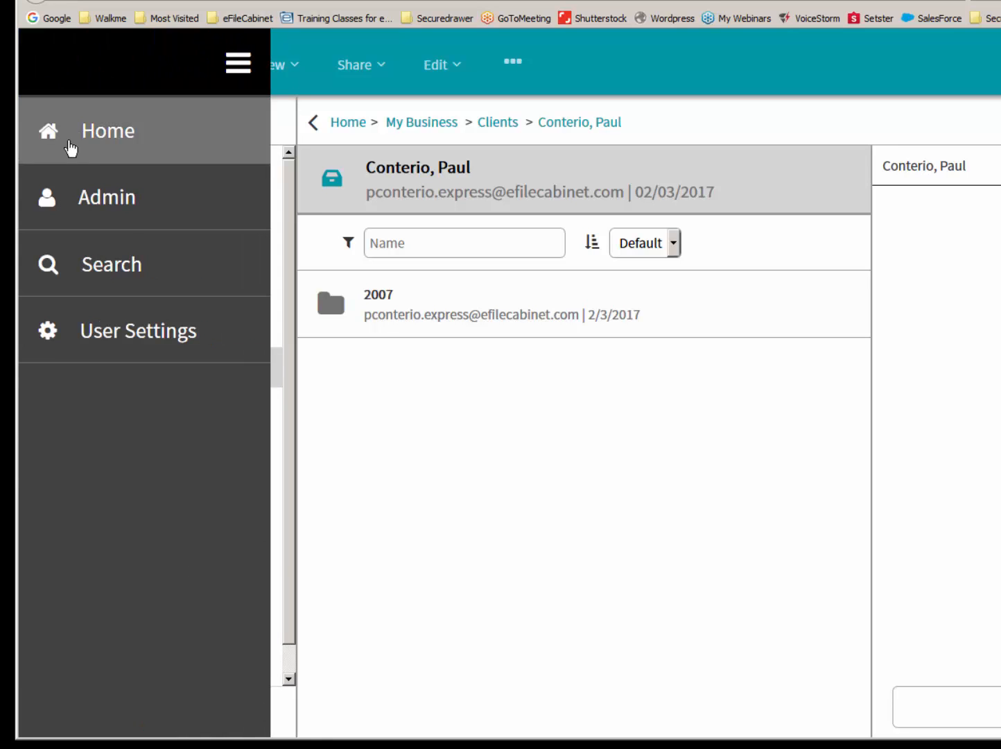
pyautogui.click(90, 210)
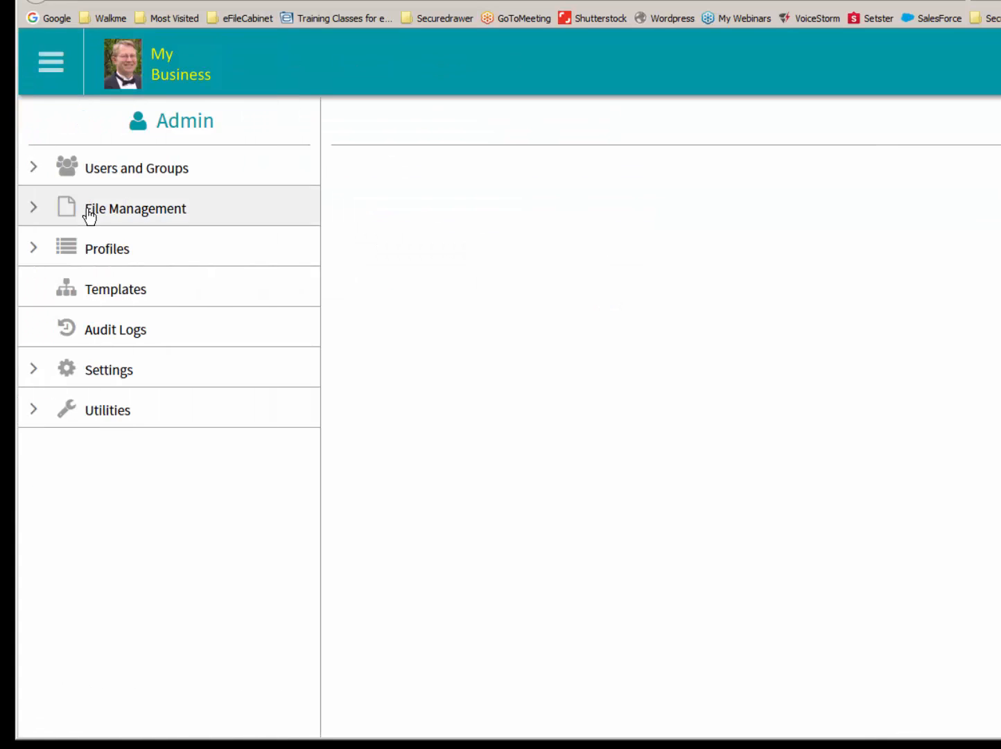
pyautogui.click(79, 289)
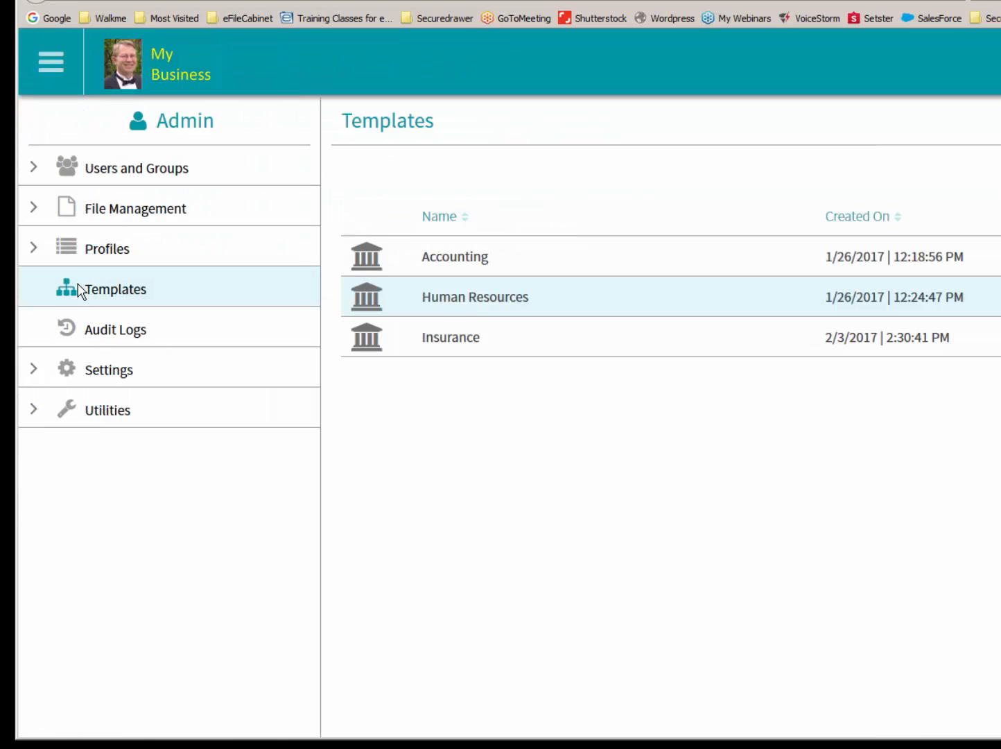
pyautogui.click(455, 262)
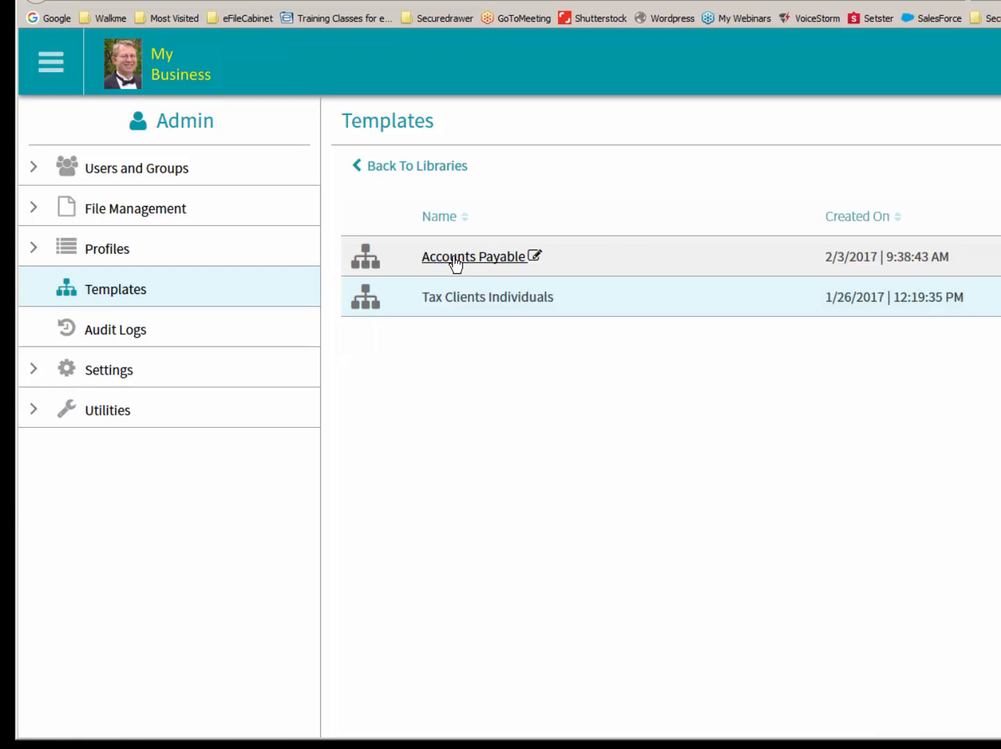
pyautogui.click(459, 304)
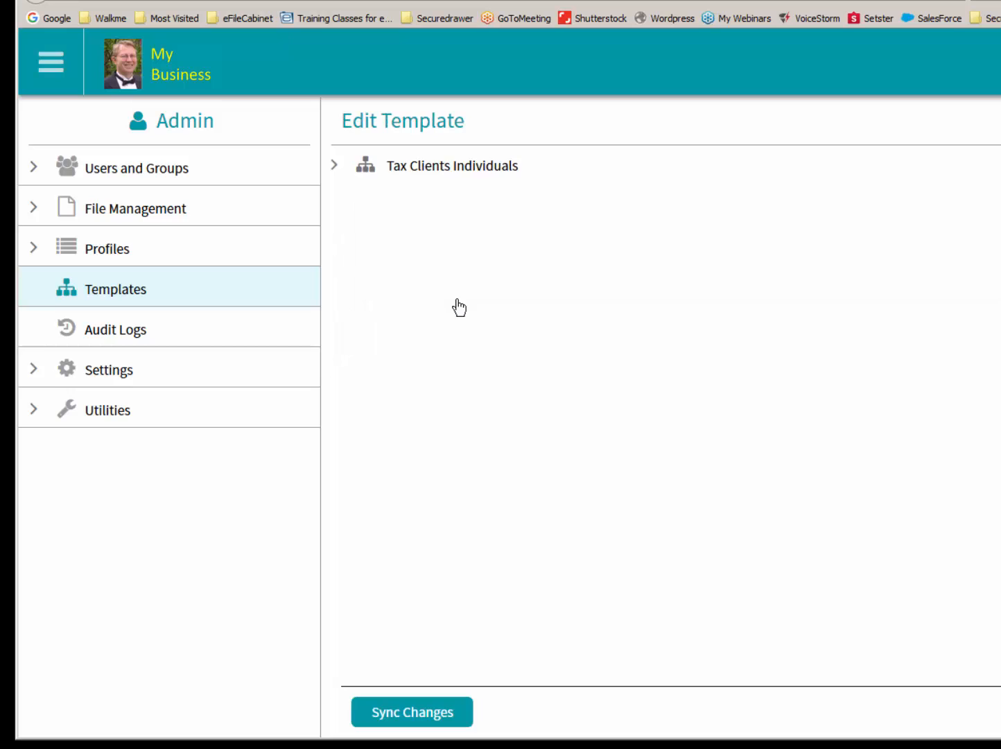
pyautogui.click(336, 167)
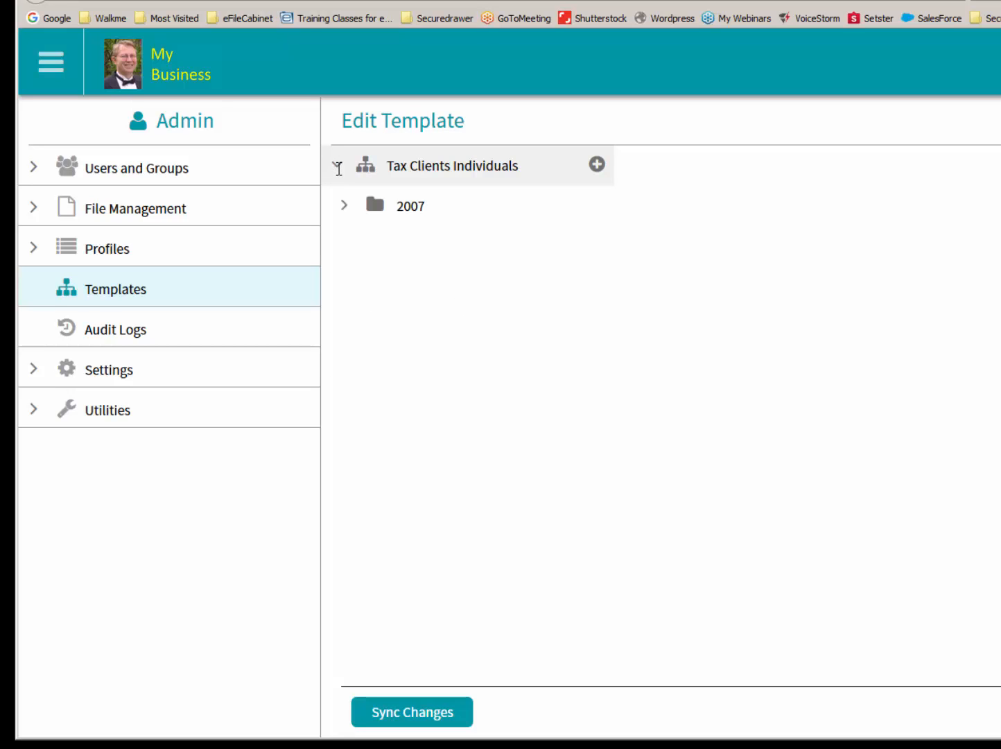
pyautogui.click(346, 206)
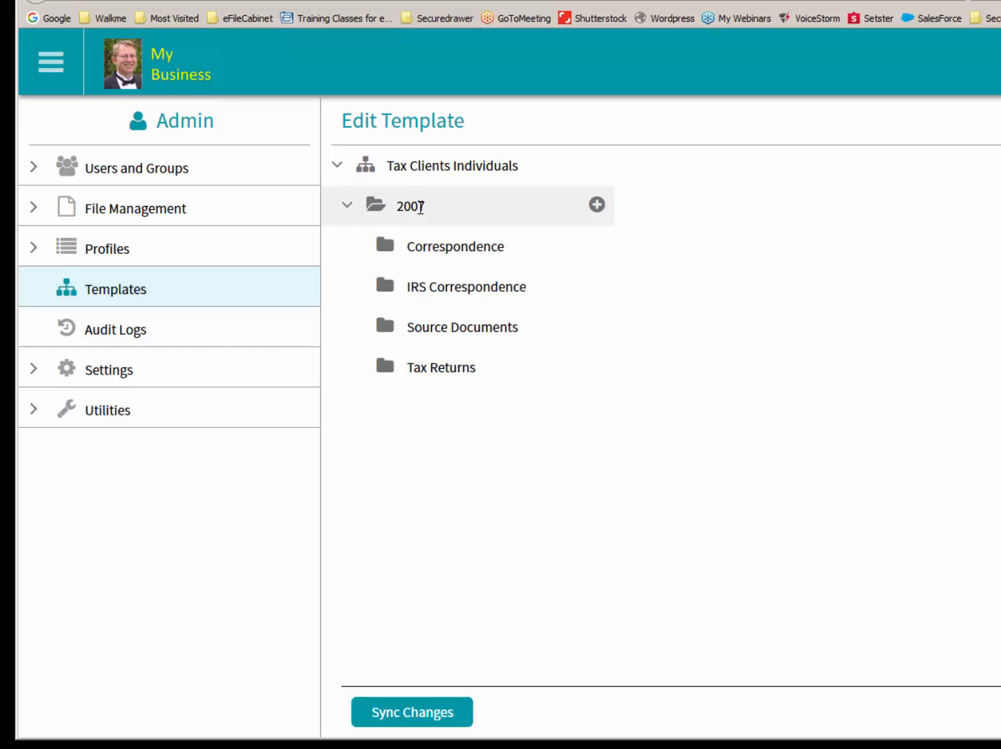
# - Rename the template's 2007 folder as 2017 and sync the changes
pyautogui.rightClick(414, 206)
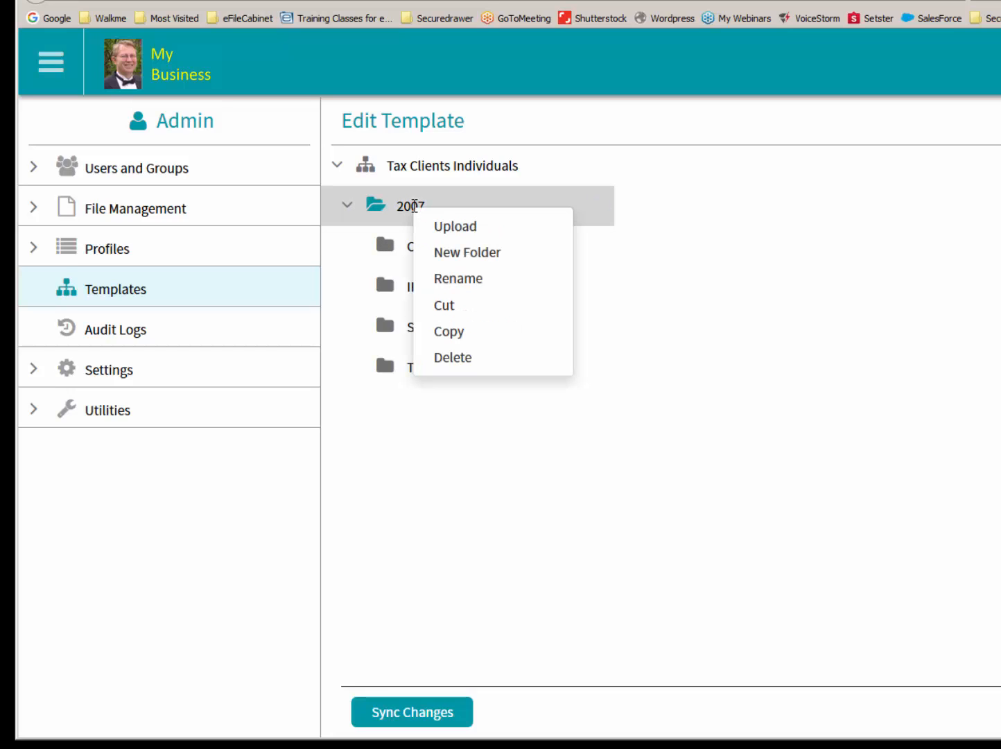
pyautogui.click(449, 279)
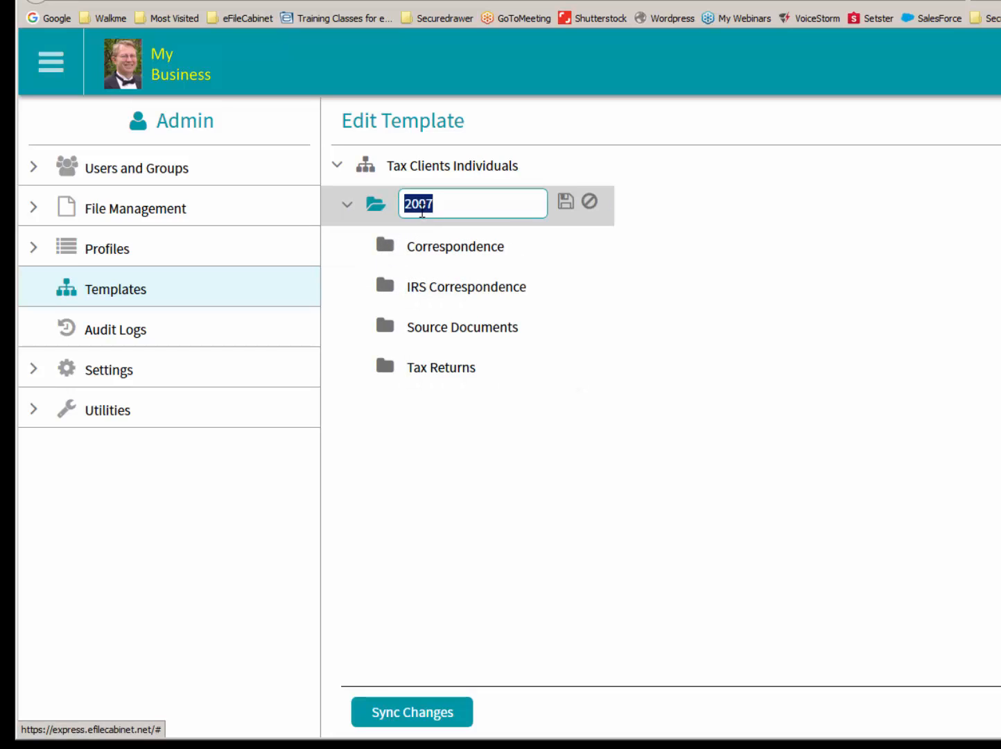
pyautogui.click(421, 208)
pyautogui.press('Delete')
pyautogui.write('1')
pyautogui.press('Return')
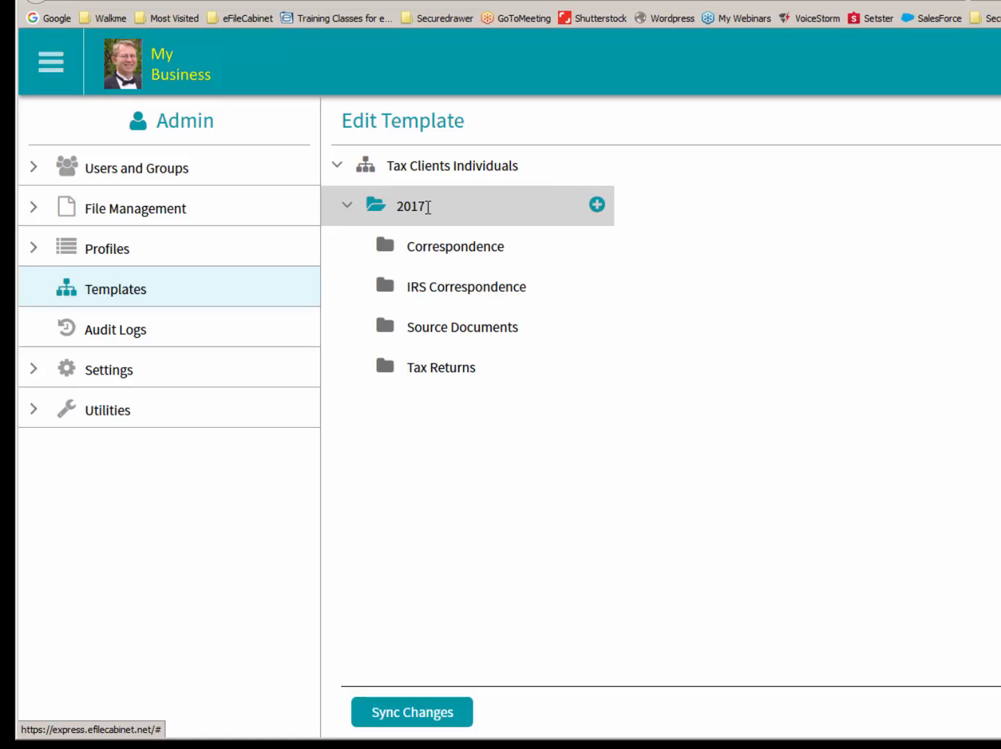
pyautogui.click(423, 722)
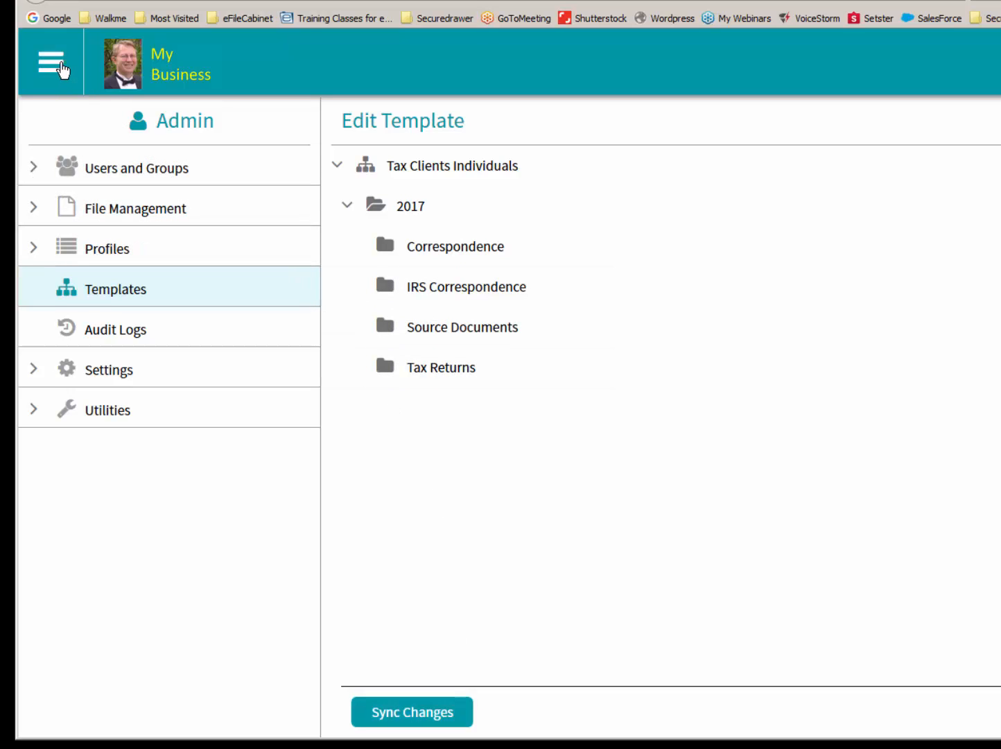
# - Return to the home file view and expand the fourth drawer in the Clients cabinet to check its year folder
pyautogui.click(133, 75)
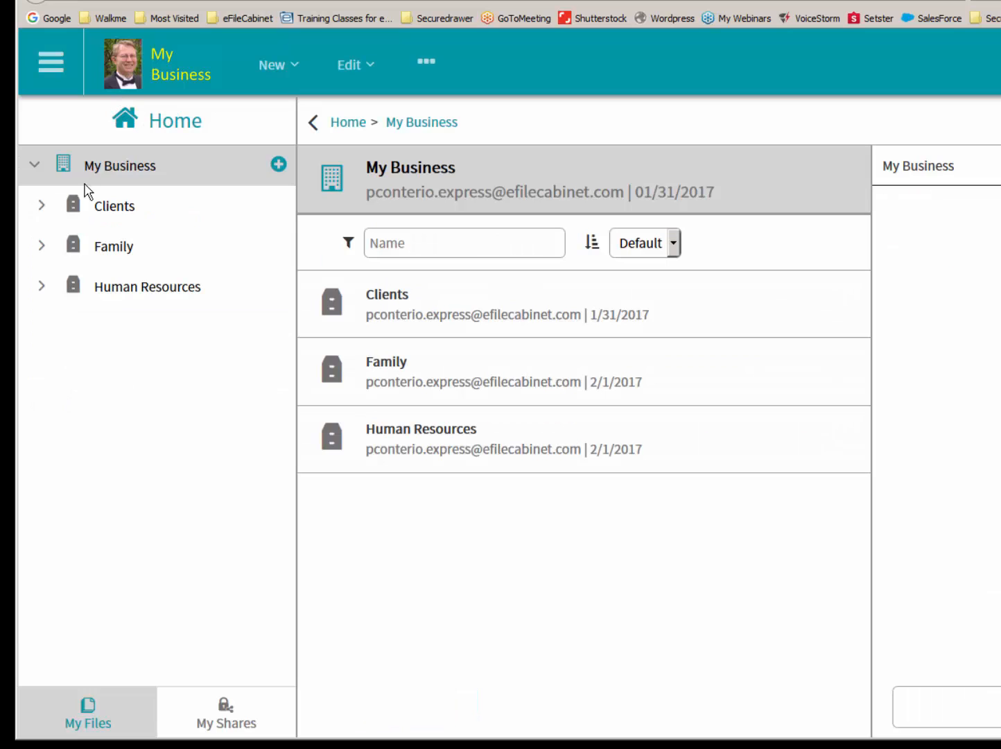
pyautogui.click(42, 206)
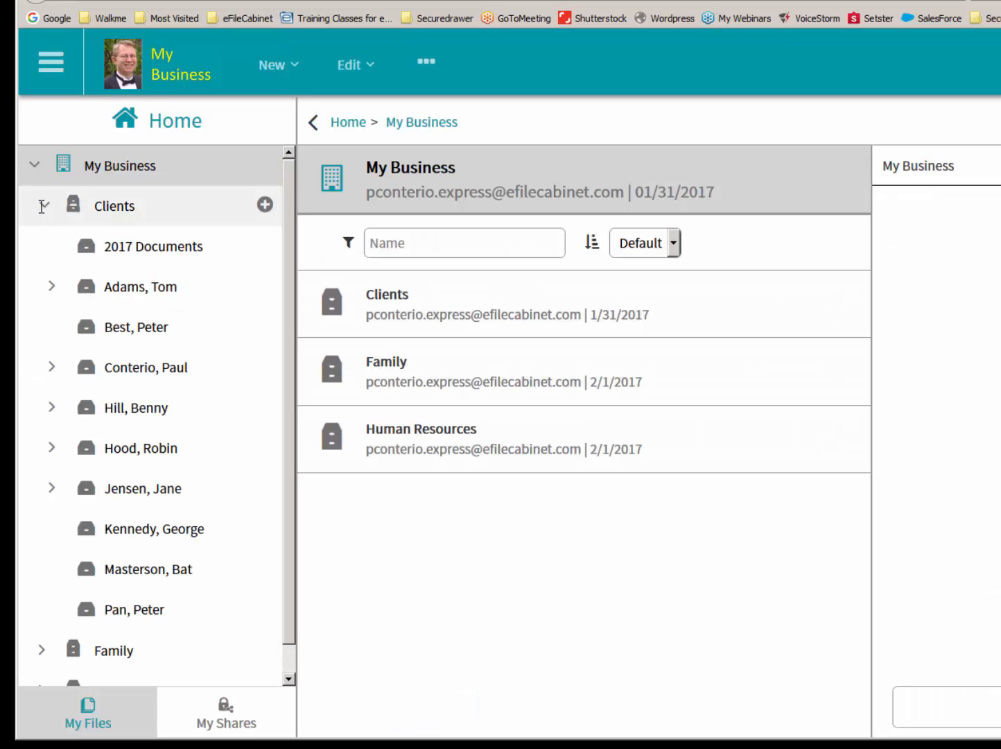
pyautogui.click(52, 368)
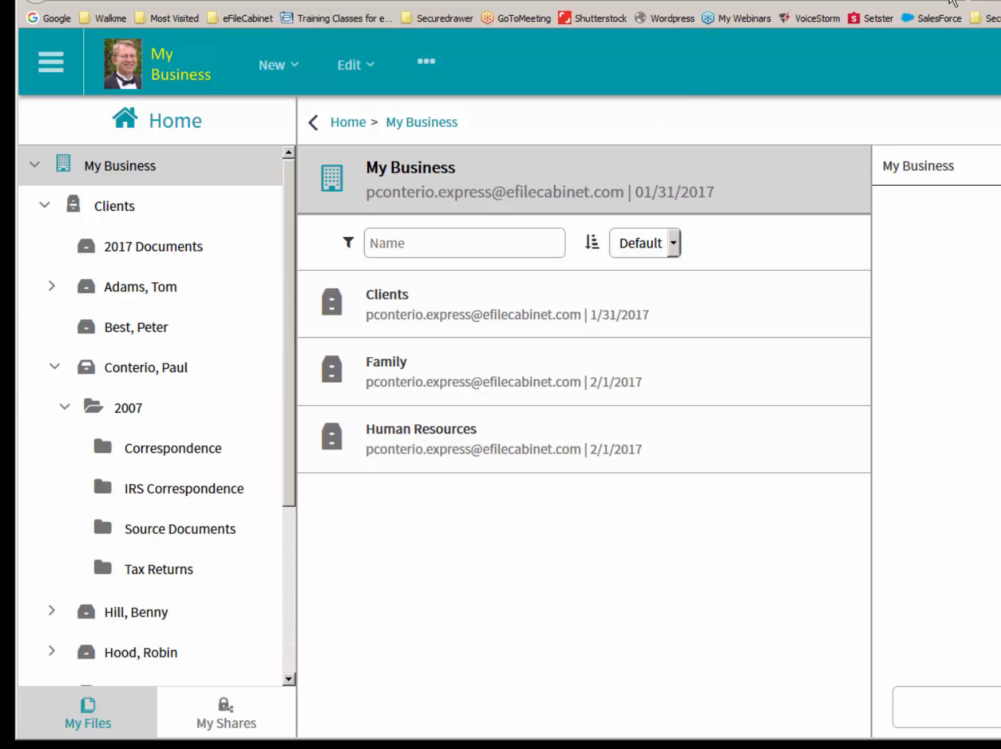
# - Reload the page and expand the fourth Clients drawer again to recheck the name of its year folder
pyautogui.click(953, 2)
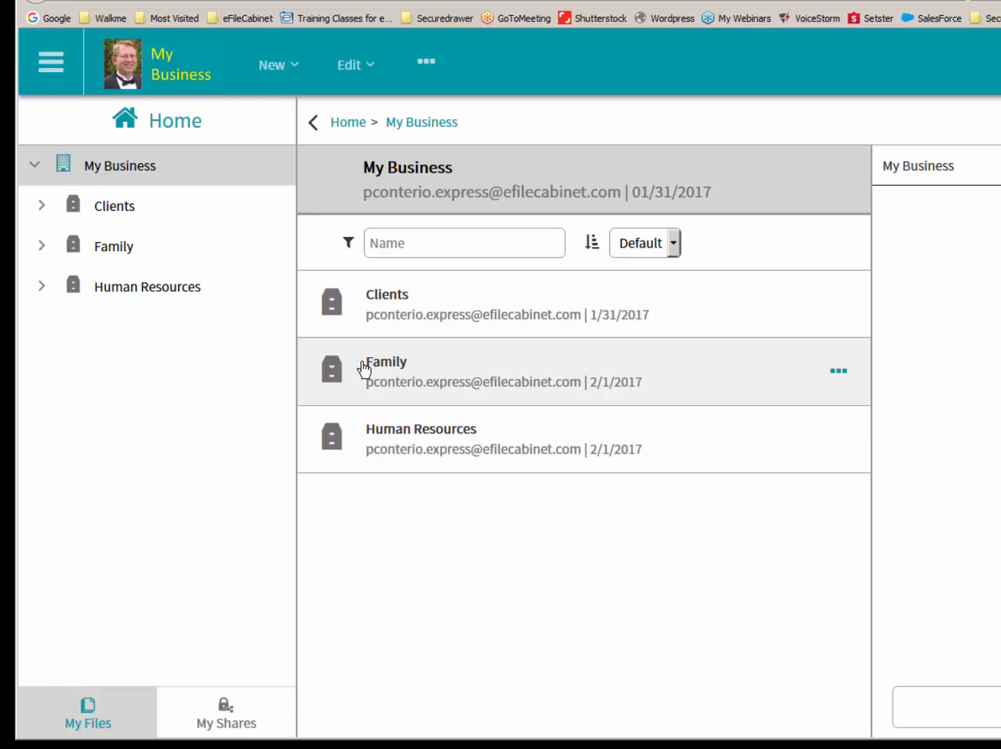
pyautogui.click(41, 204)
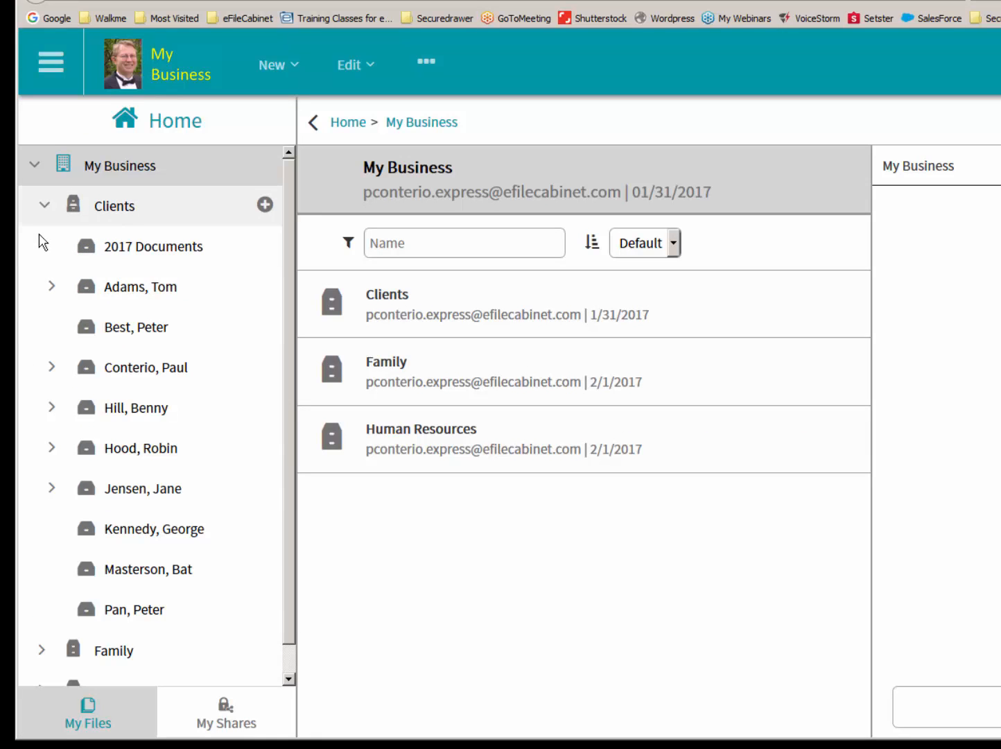
pyautogui.click(52, 368)
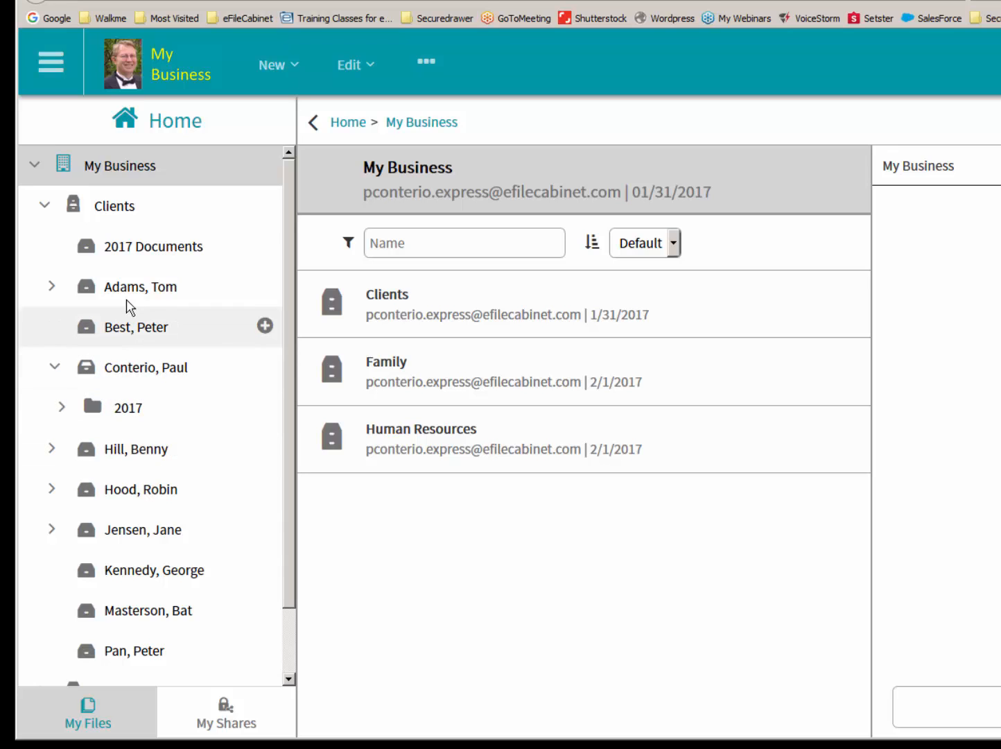
# - Mass apply the Accounting library's Tax Clients Individuals template to all drawers in the Clients cabinet
pyautogui.click(97, 208)
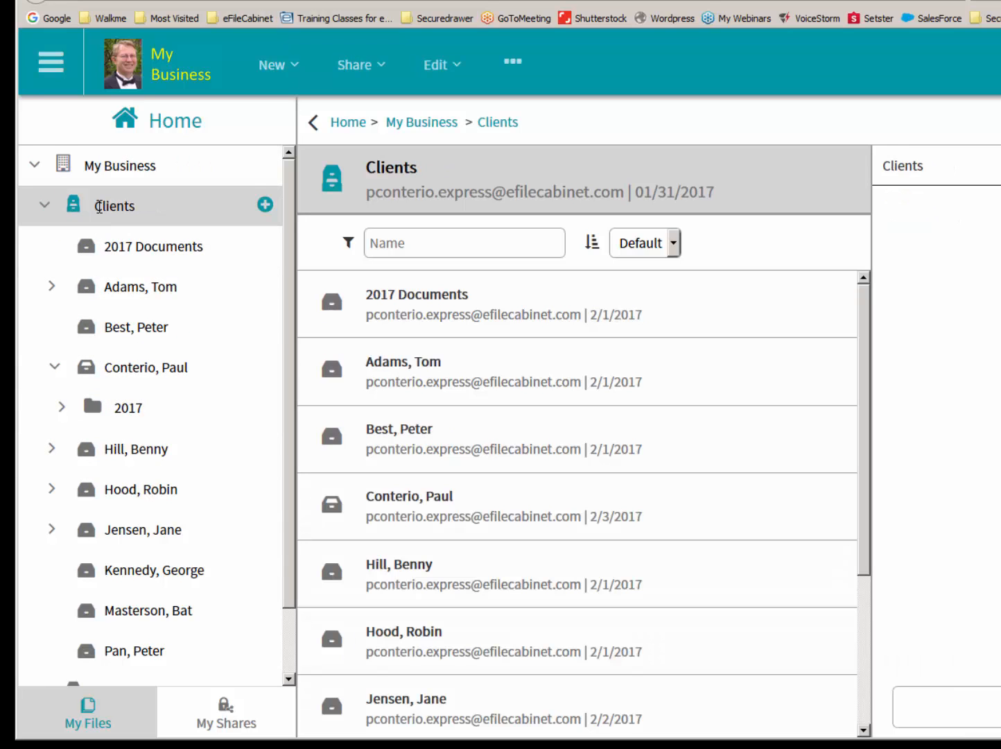
pyautogui.rightClick(100, 207)
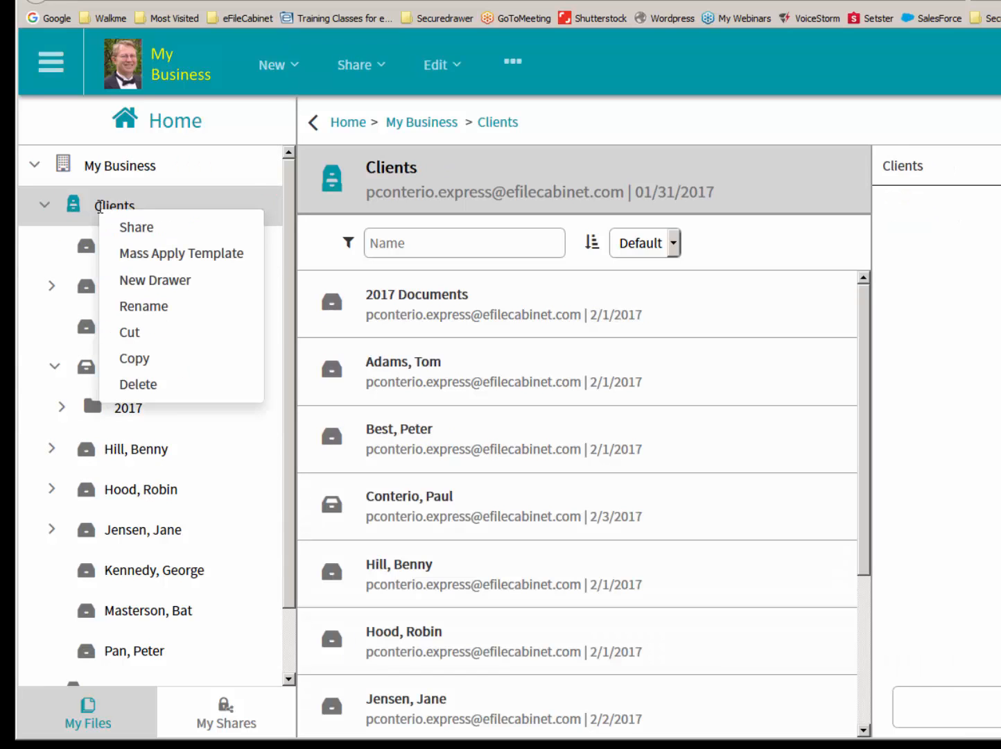
pyautogui.click(156, 256)
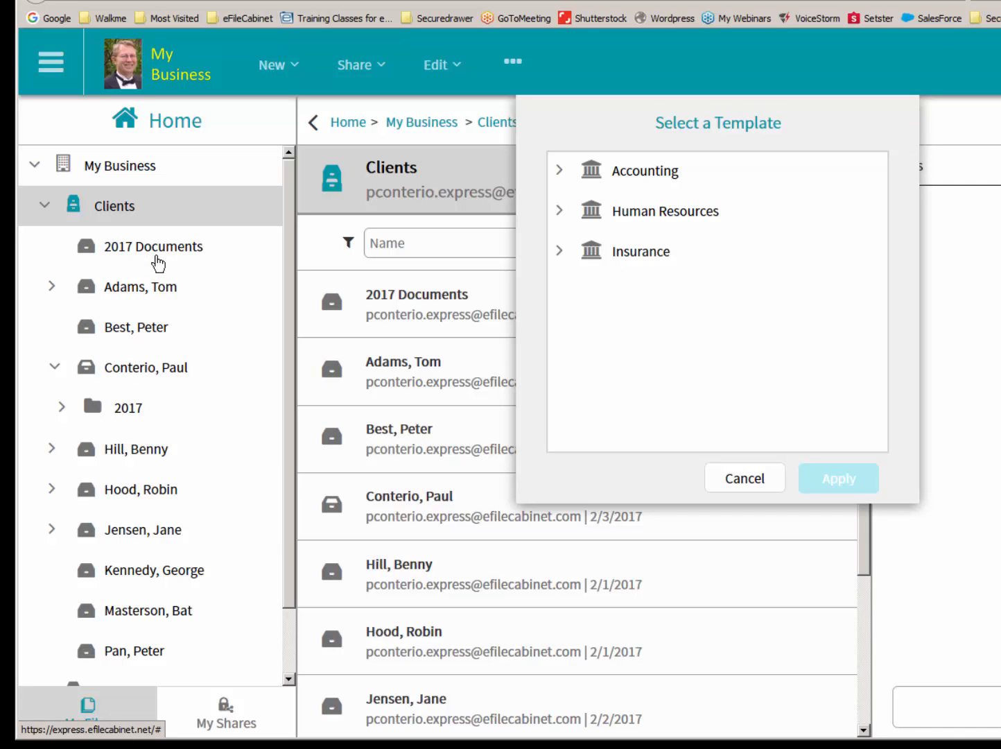
pyautogui.click(561, 171)
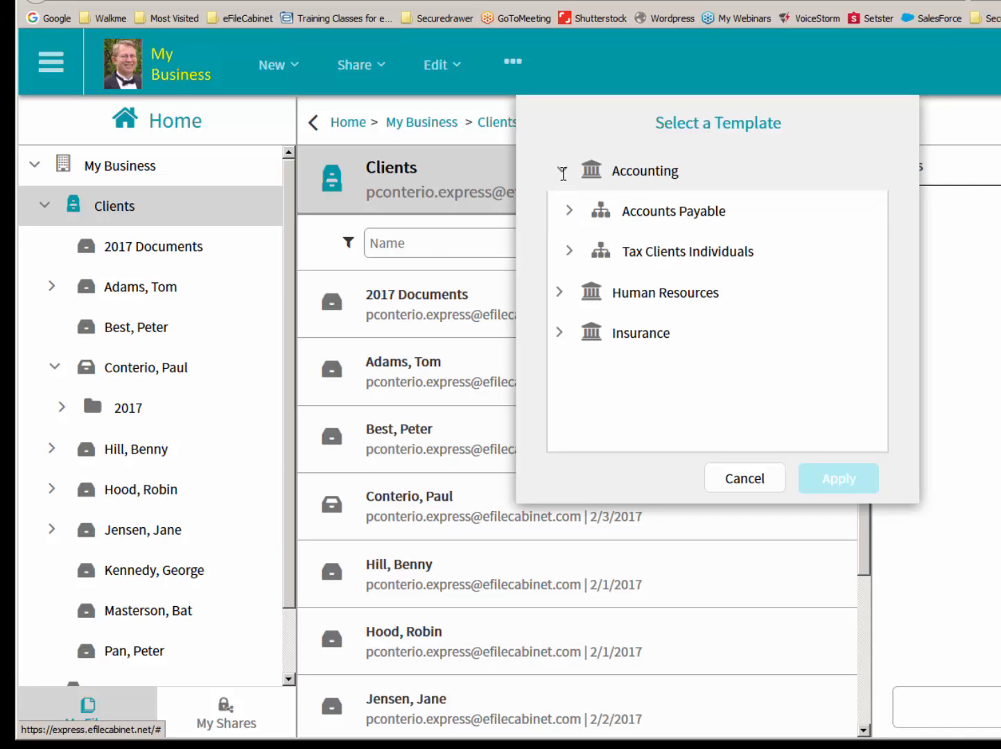
pyautogui.click(638, 251)
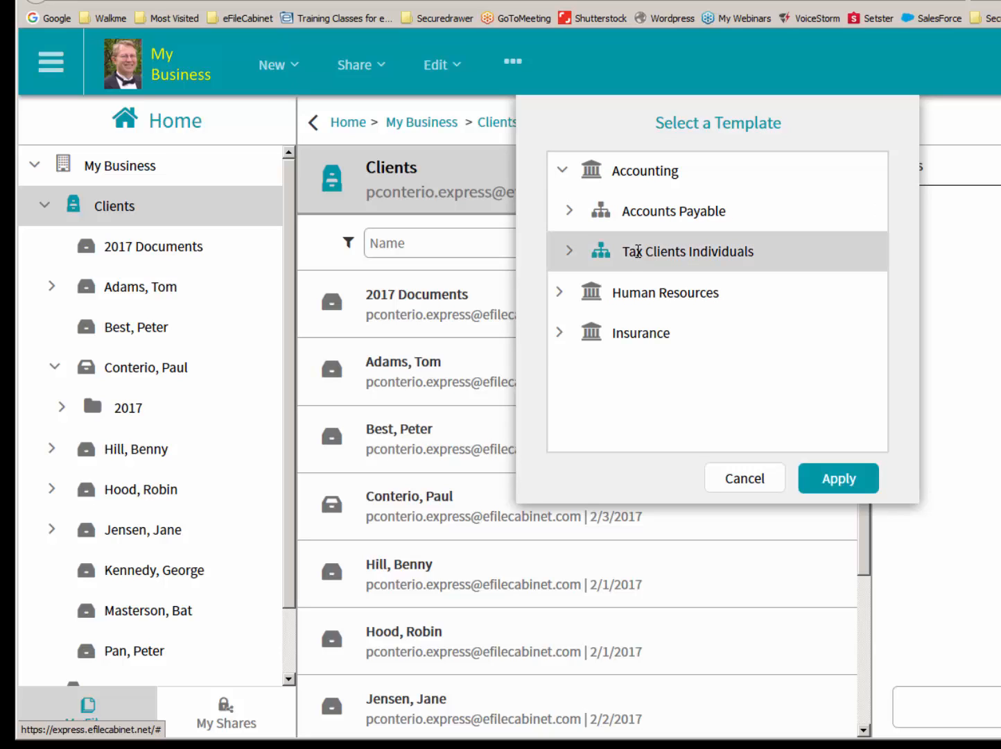
pyautogui.click(829, 480)
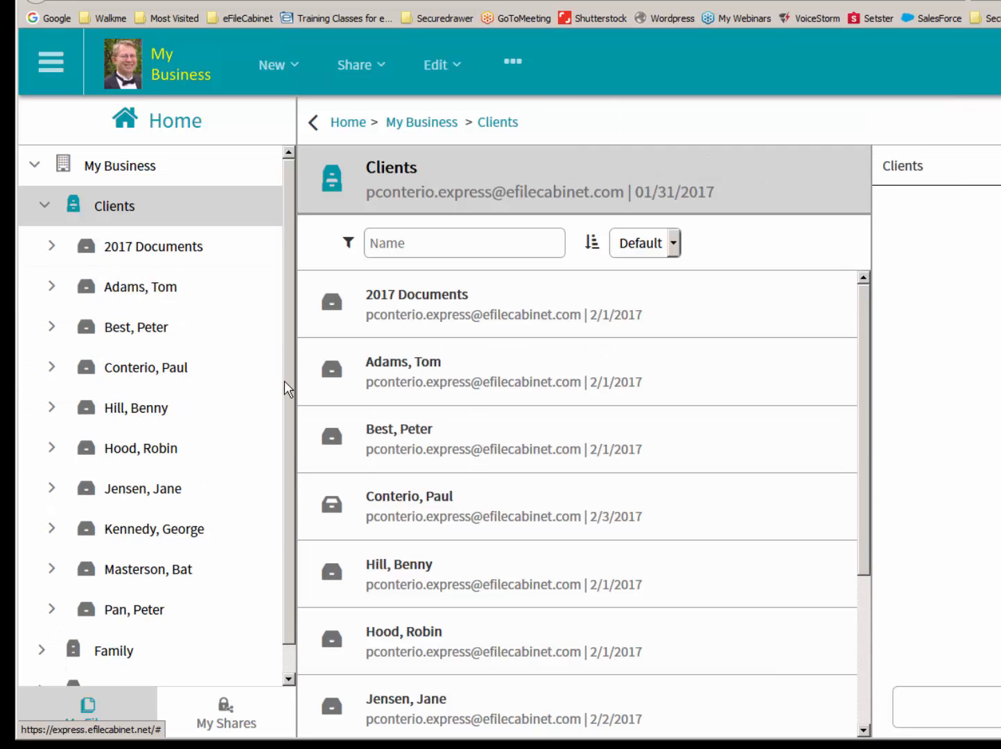
# - Expand the last drawer in the Clients cabinet and its 2017 folder to check the applied subfolders
pyautogui.scroll(-1, 285, 385)
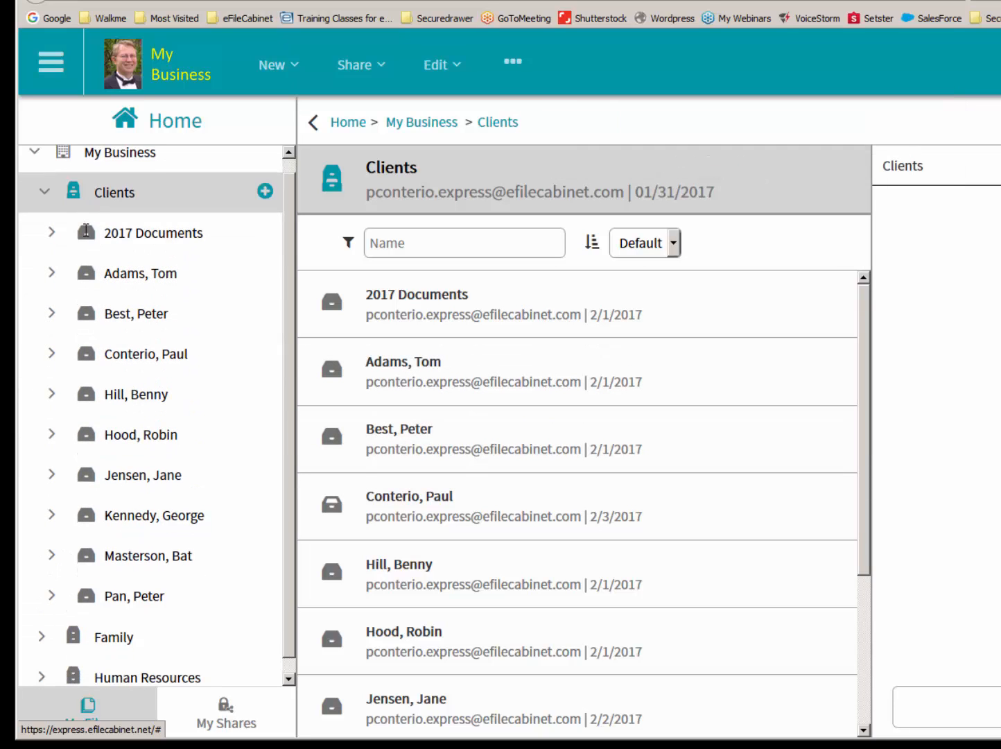
pyautogui.click(52, 595)
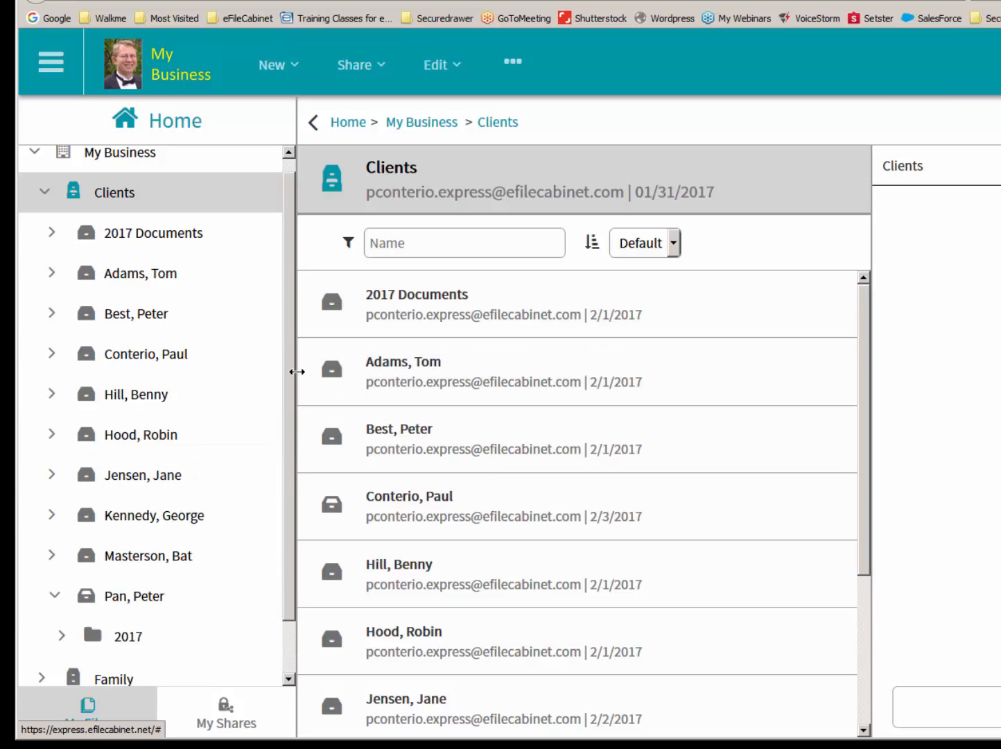
pyautogui.scroll(-2, 289, 381)
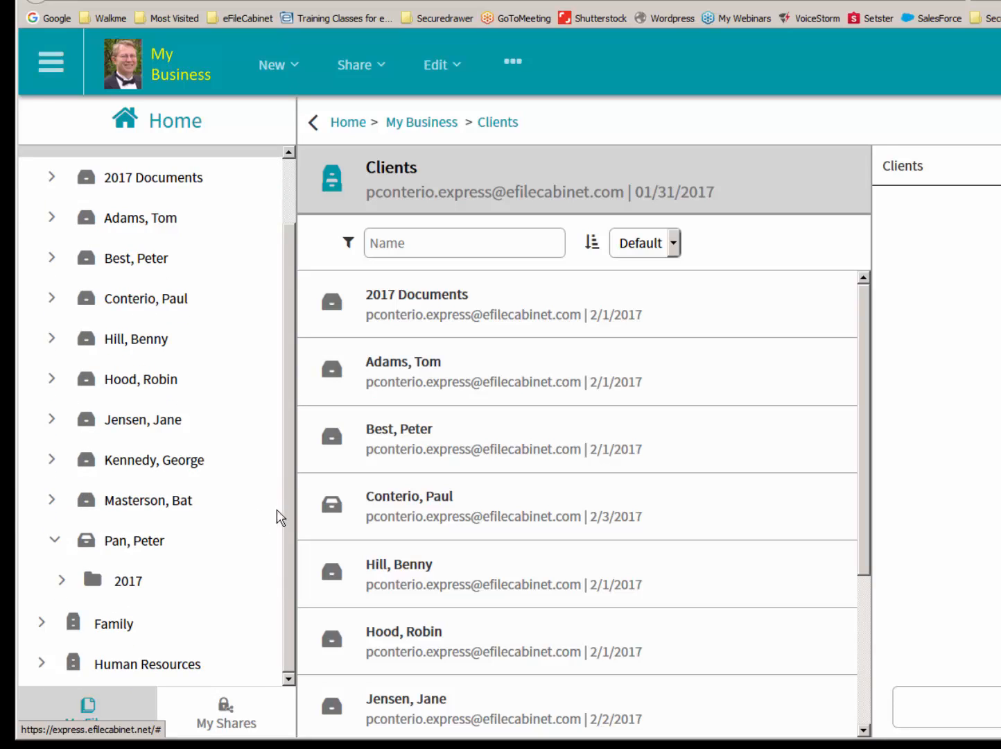
pyautogui.click(61, 579)
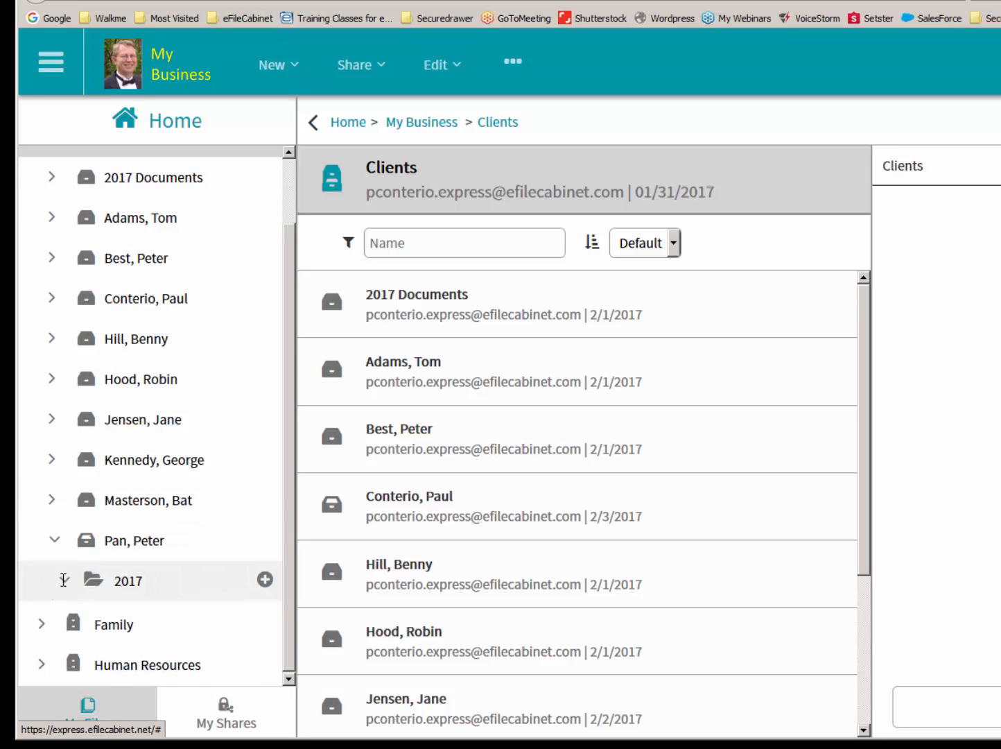
pyautogui.moveTo(284, 399); pyautogui.dragTo(277, 532)
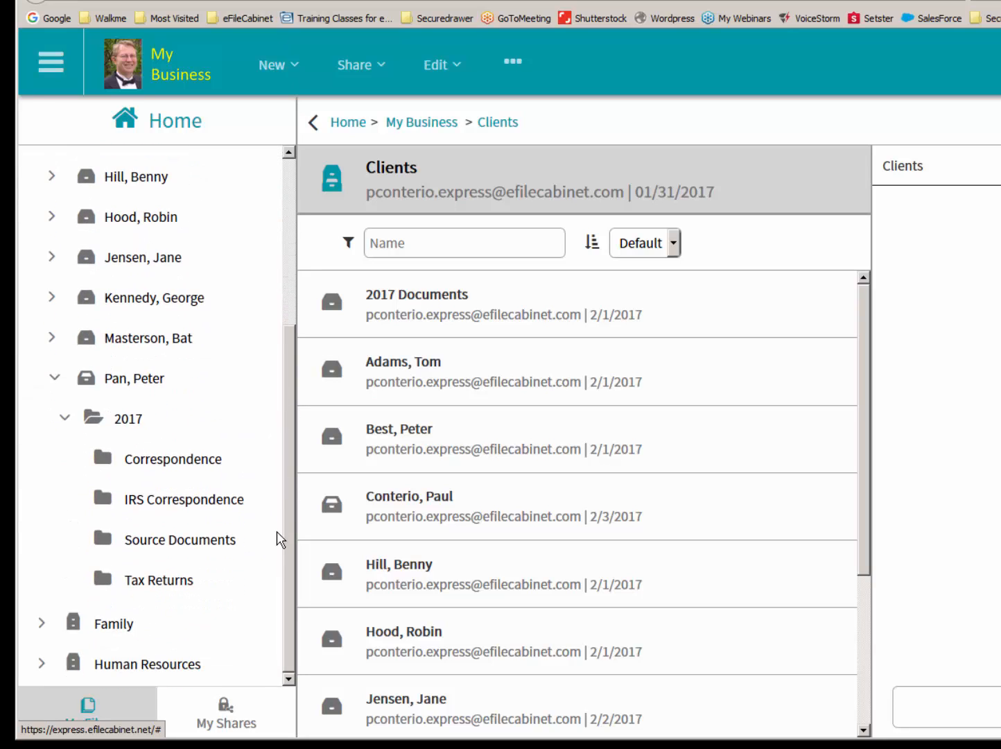